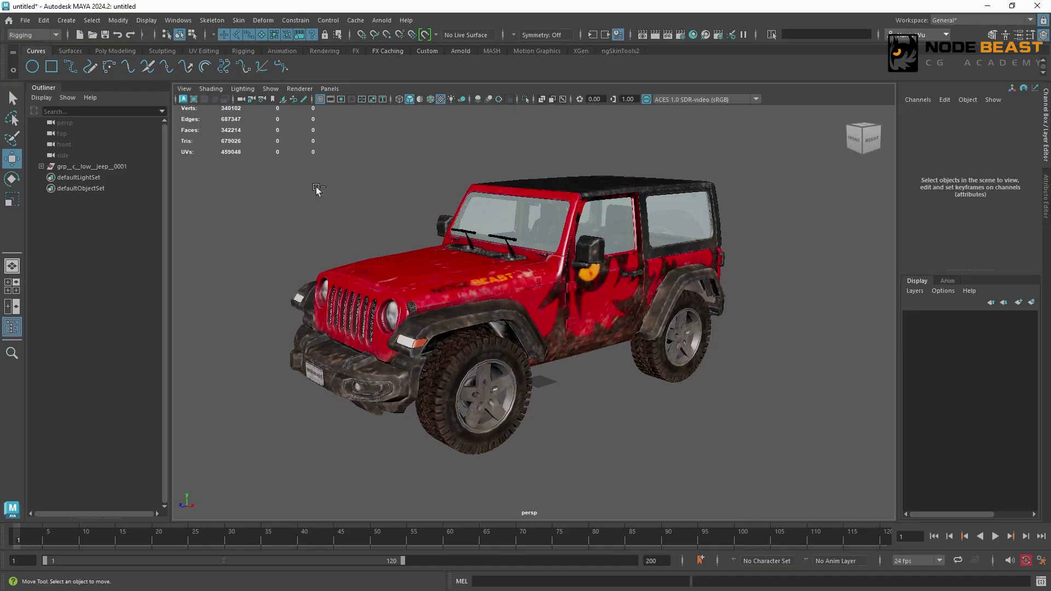
Create an empty top-level group and name it master
key("ctrl+g")
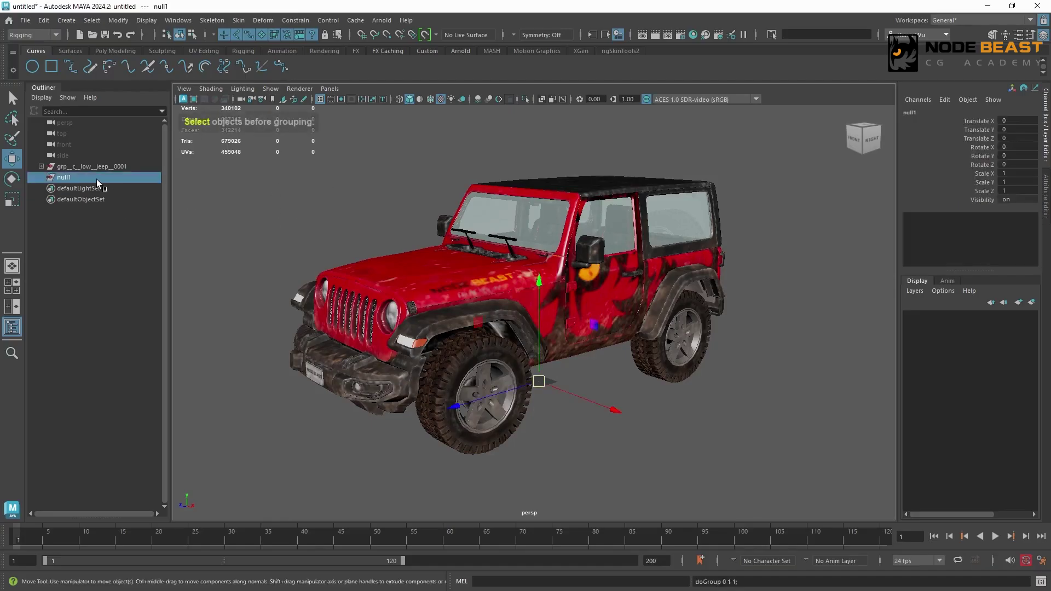
double_click(97, 179)
type("master")
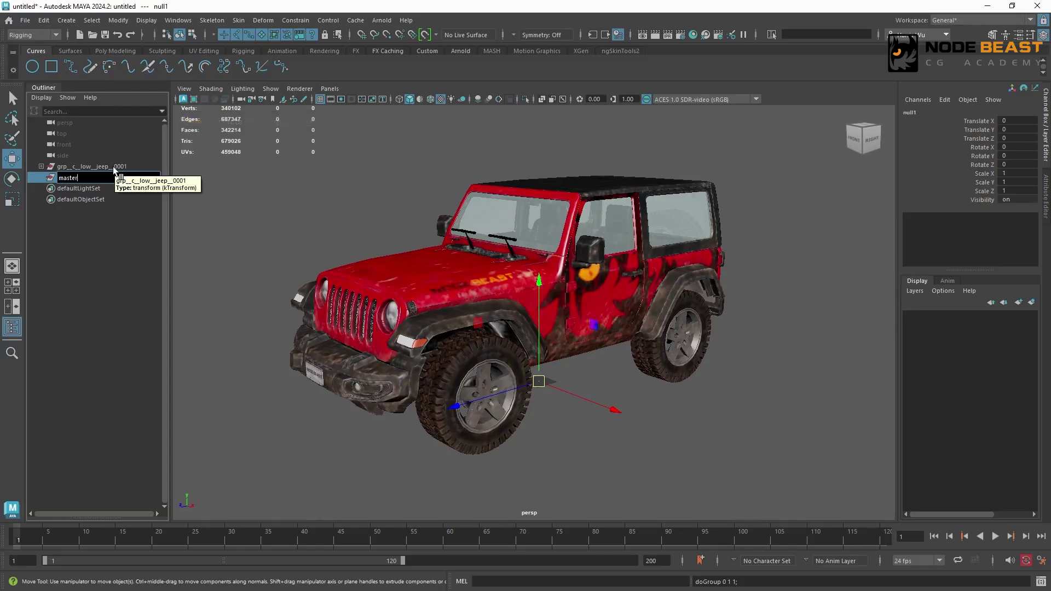
left_click(236, 193)
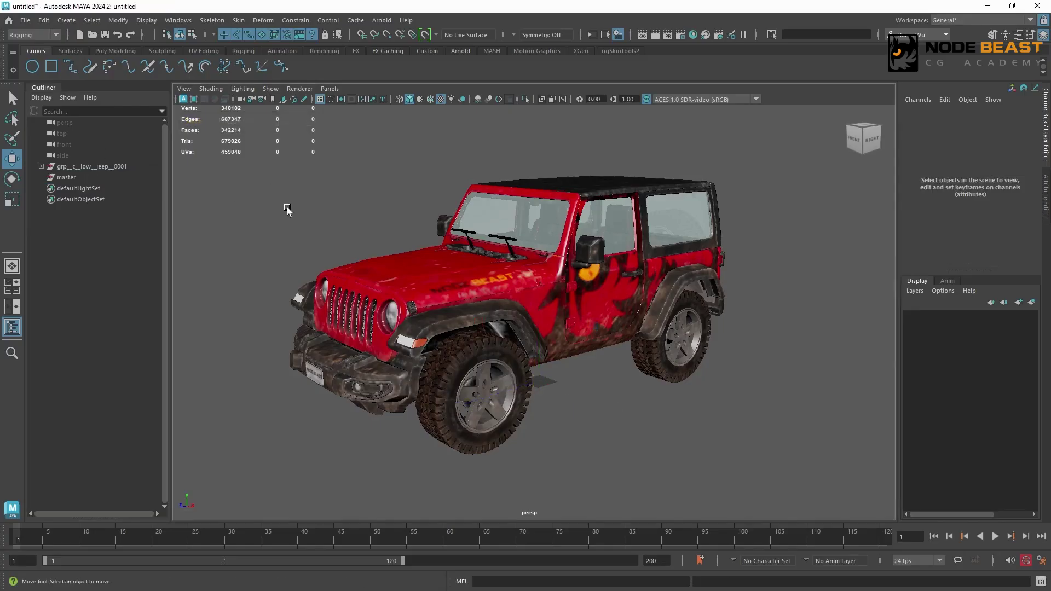
Create a second empty group and name it geometry
key("ctrl+g")
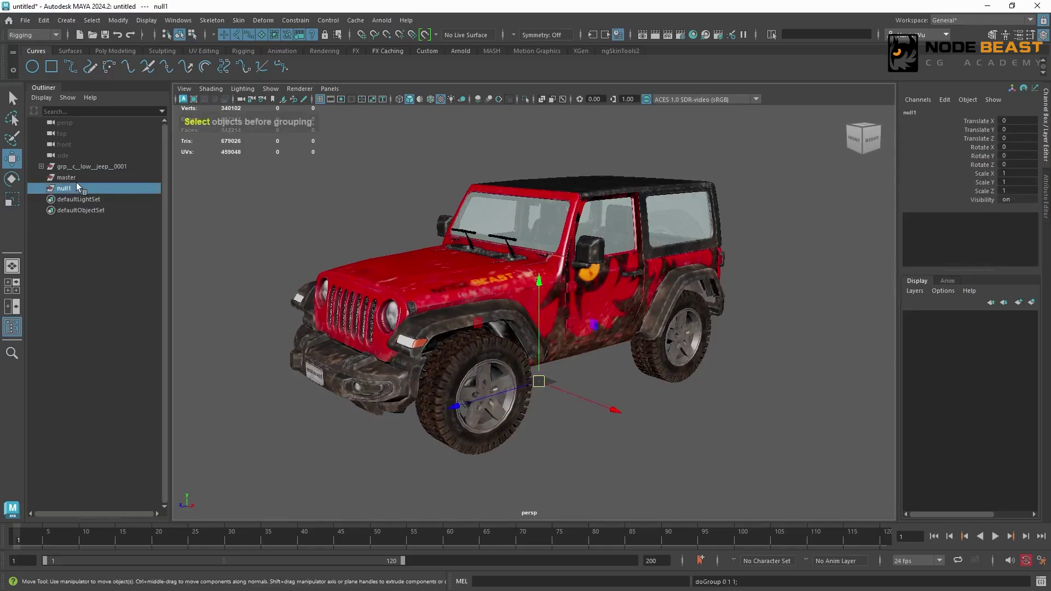
double_click(76, 186)
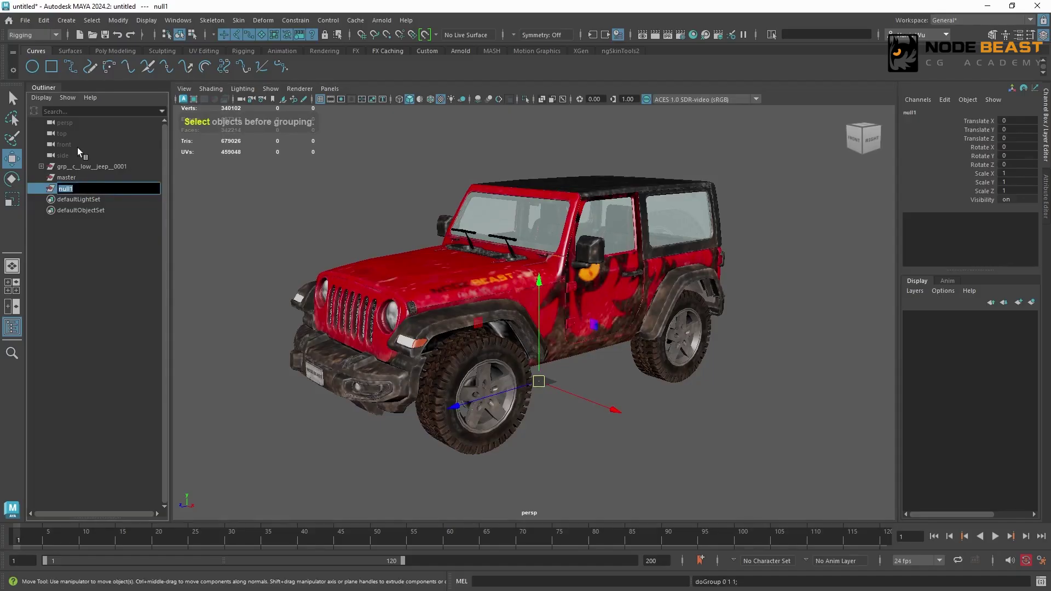
type("g")
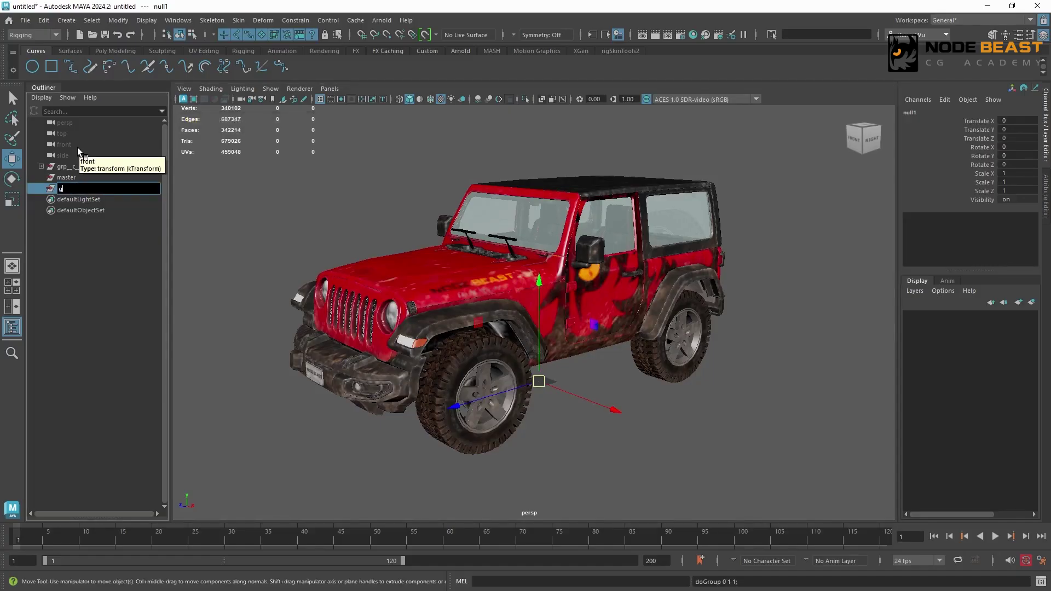
type("eometry")
key("Return")
Create another empty group and name it controls
key("ctrl+g")
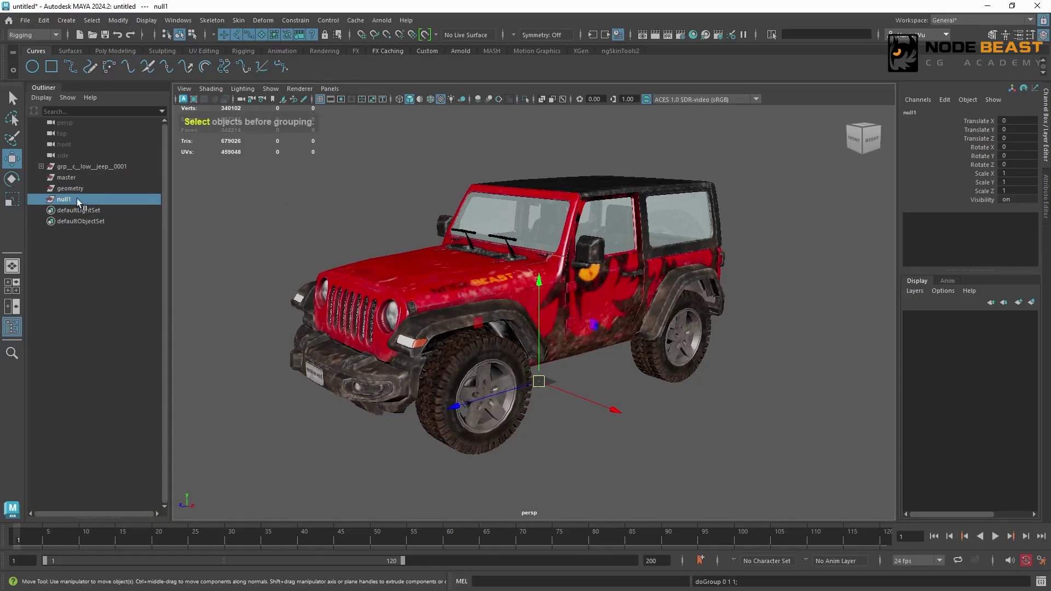
double_click(77, 199)
type("controls")
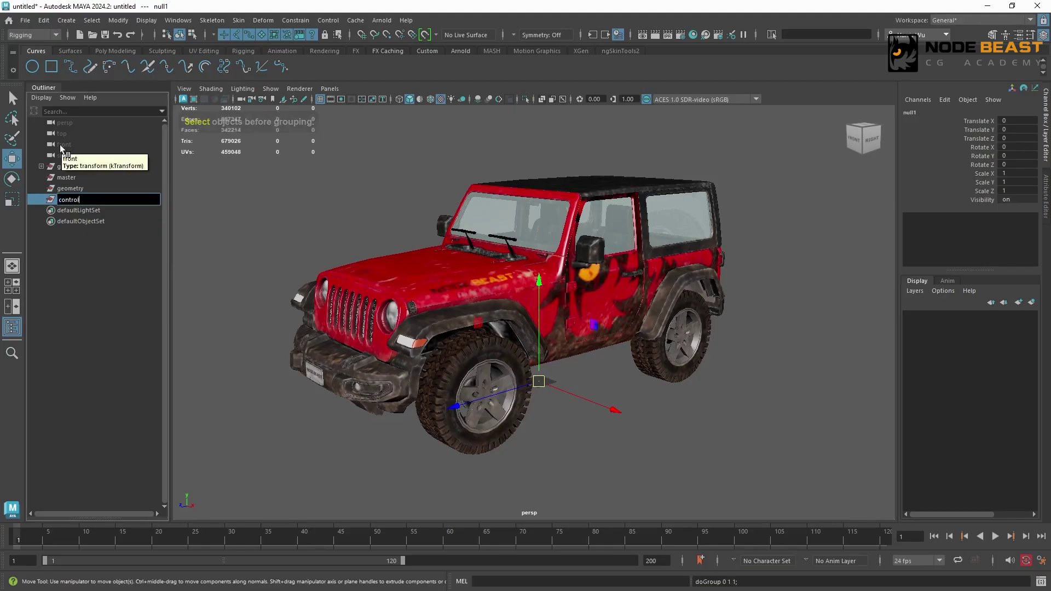
key("Return")
Create one more empty group with nothing selected and name it rigNodes
left_click(250, 242)
key("ctrl+g")
double_click(77, 211)
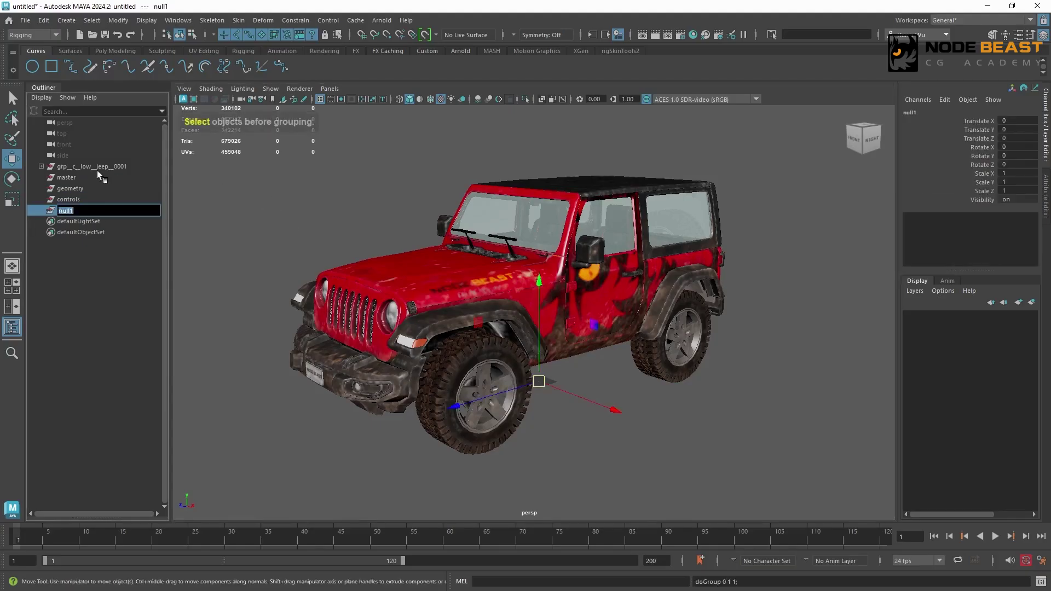
type("rigNodes")
key("Return")
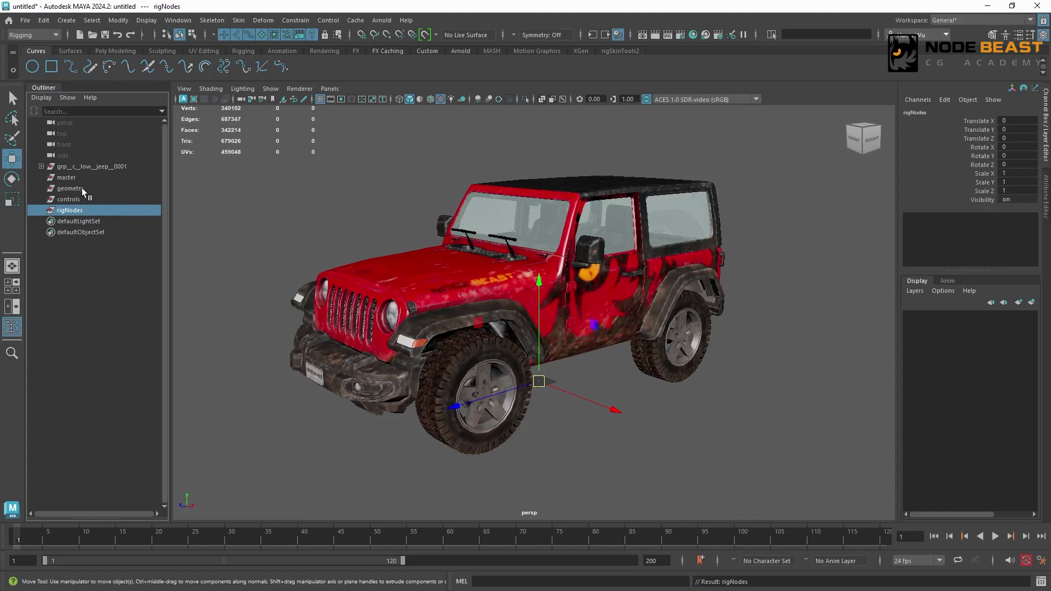
Parent the geometry, controls and rigNodes groups under master and expand its hierarchy
left_click_drag(77, 188, 83, 209)
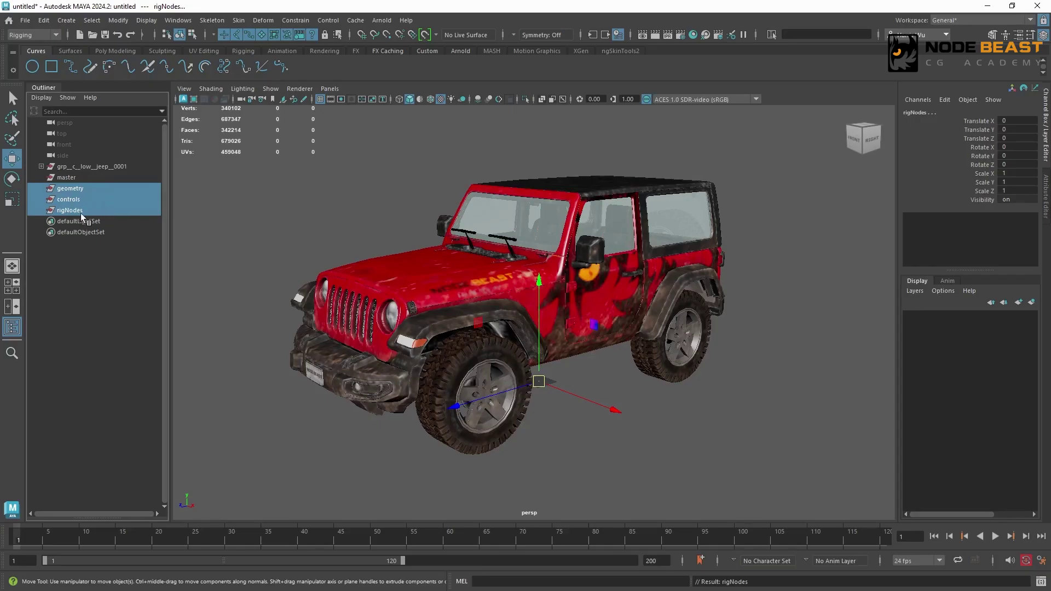
mouse_move(78, 185)
middle_mouse_down()
mouse_move(69, 186)
mouse_move(81, 180)
middle_mouse_up()
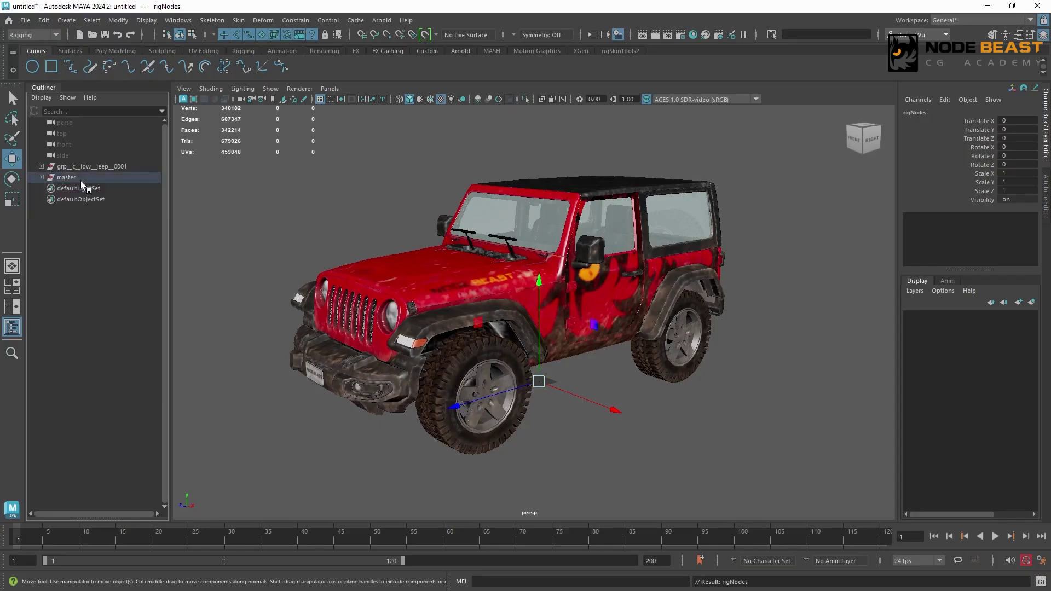
left_click(41, 178)
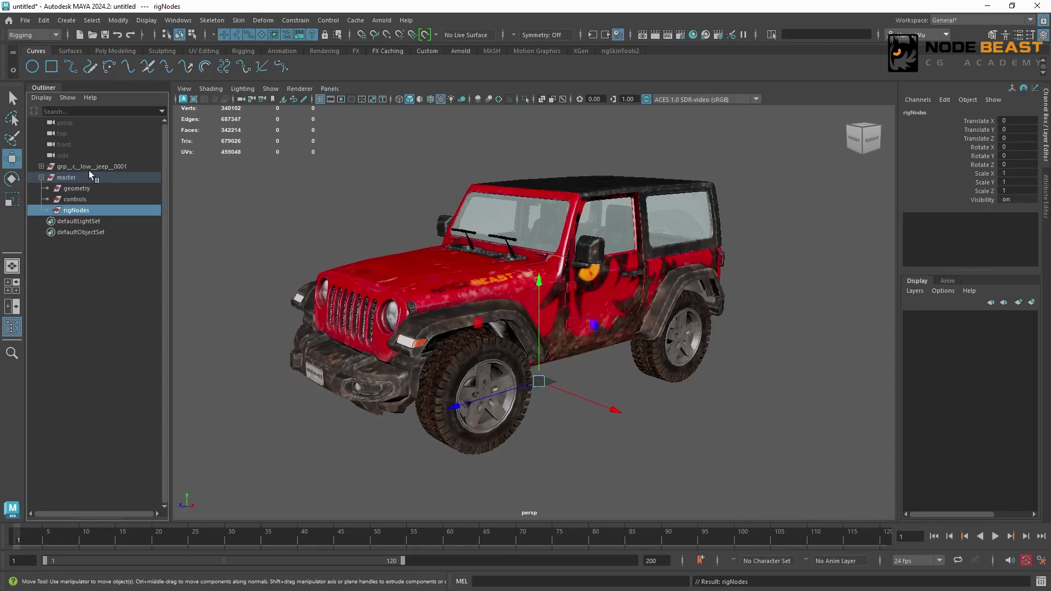
Parent the jeep model group grp__c__low__jeep__0001 under the geometry group and clear the selection
left_click(89, 168)
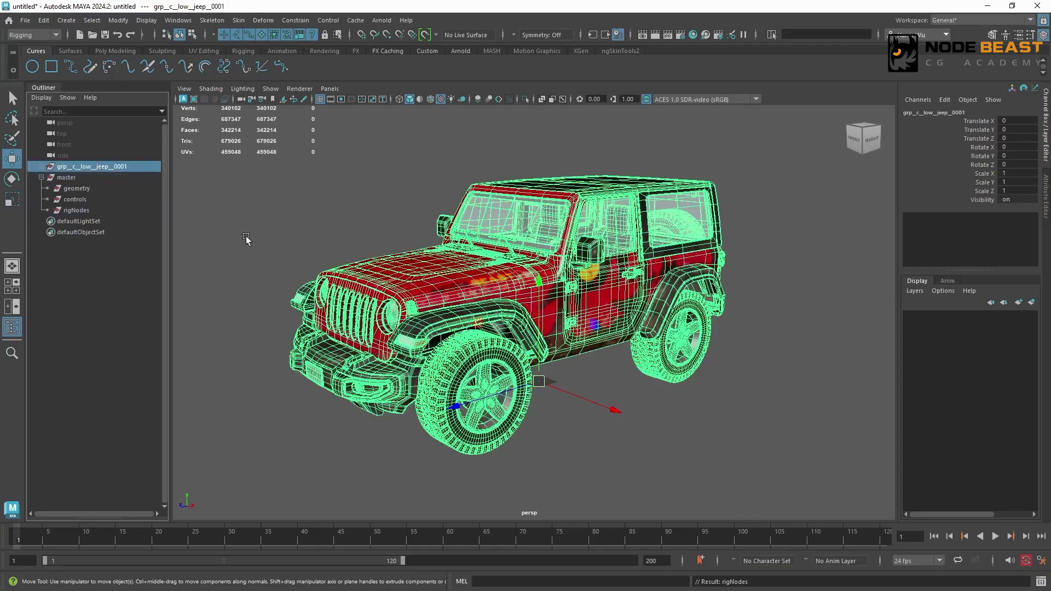
middle_click_drag(94, 166, 80, 188)
left_click(64, 167)
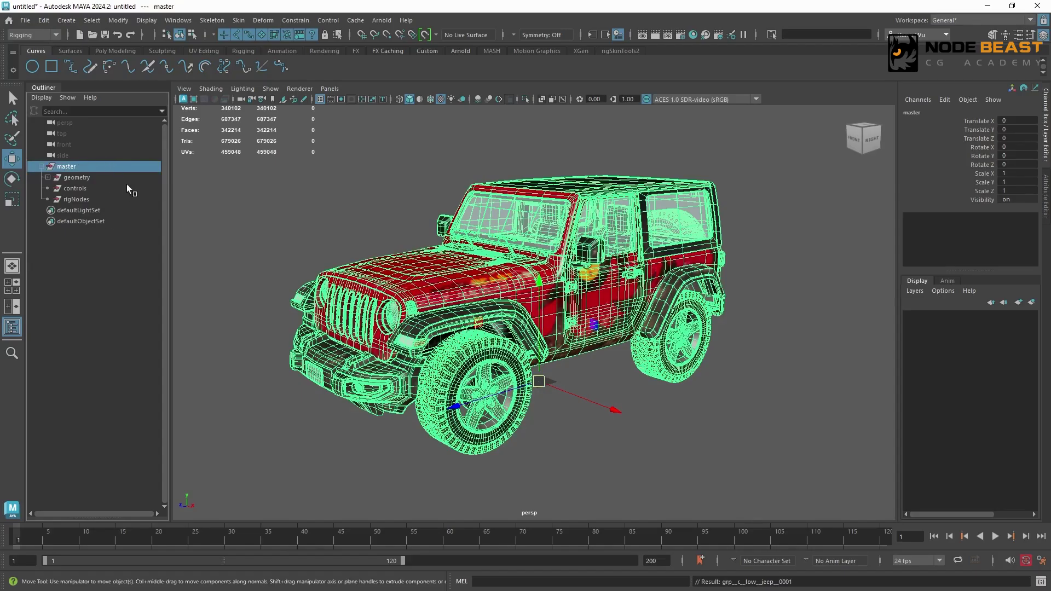
left_click(192, 183)
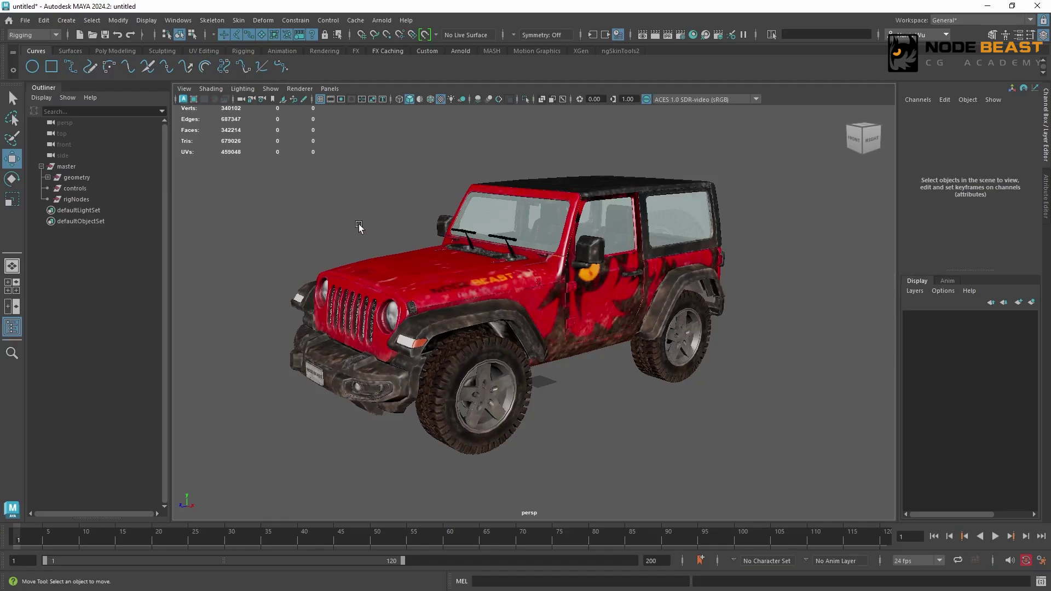
left_click(41, 166)
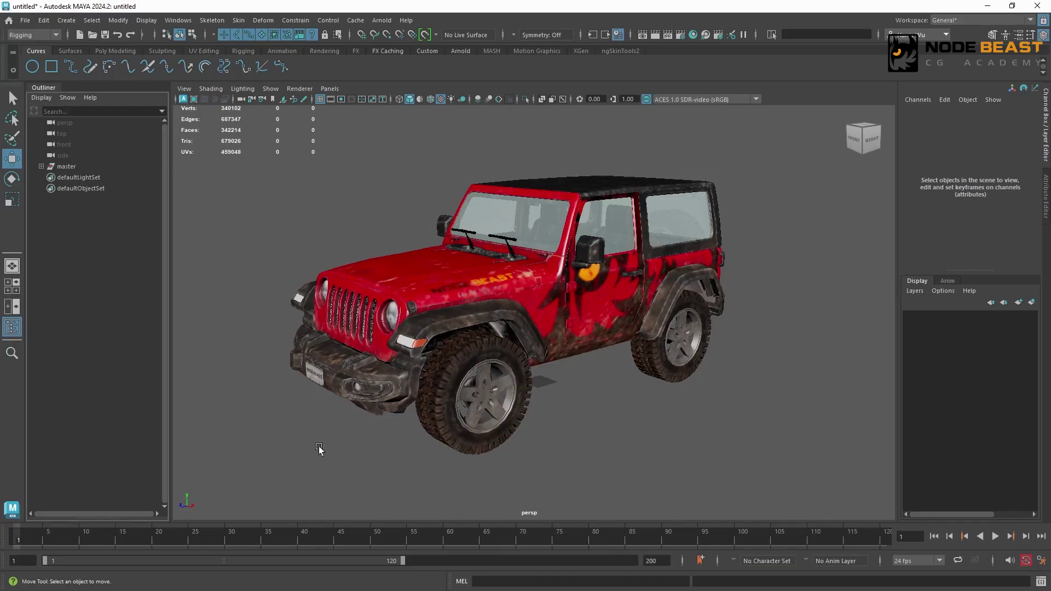
left_click(277, 222)
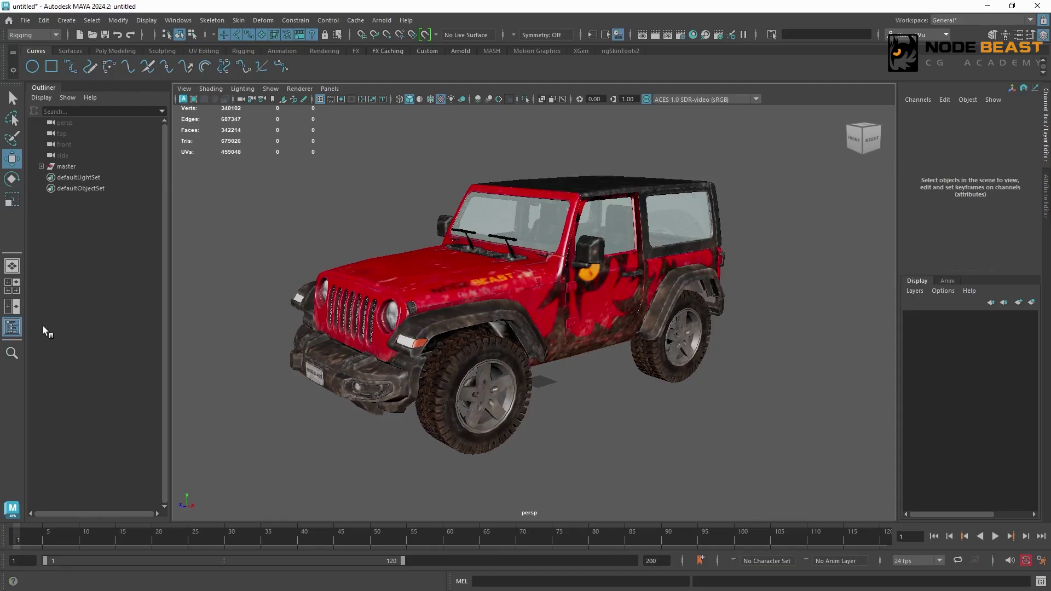
left_click(41, 166)
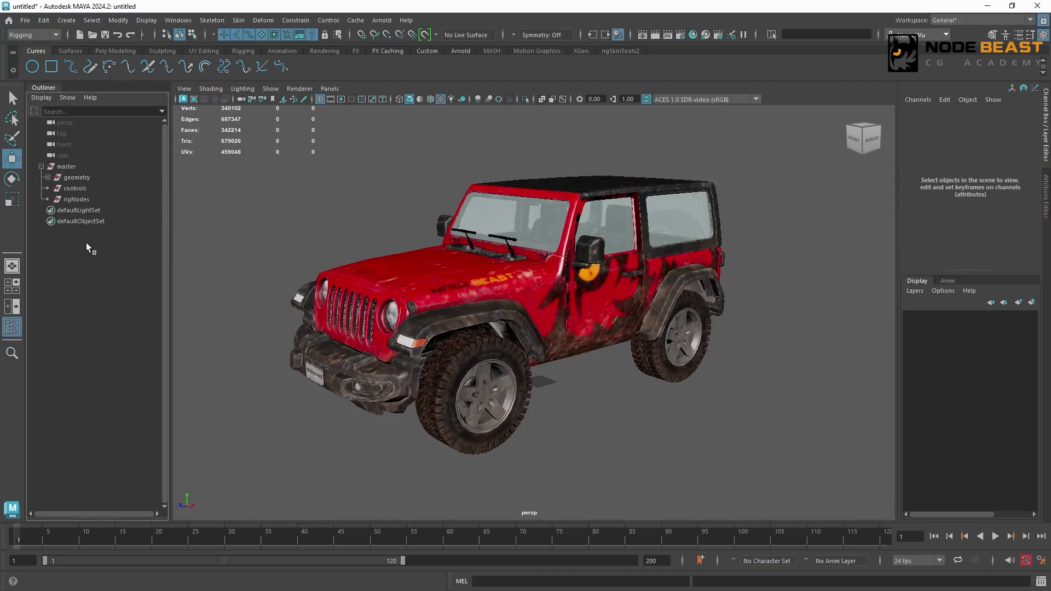
left_click(84, 176)
left_click(88, 187)
left_click(96, 199)
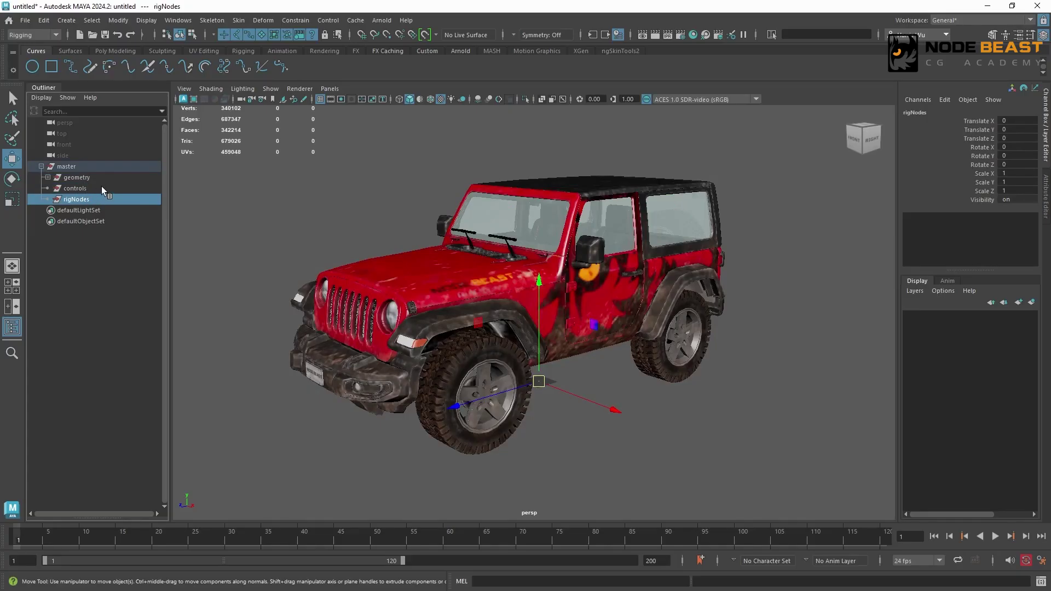
left_click(254, 194)
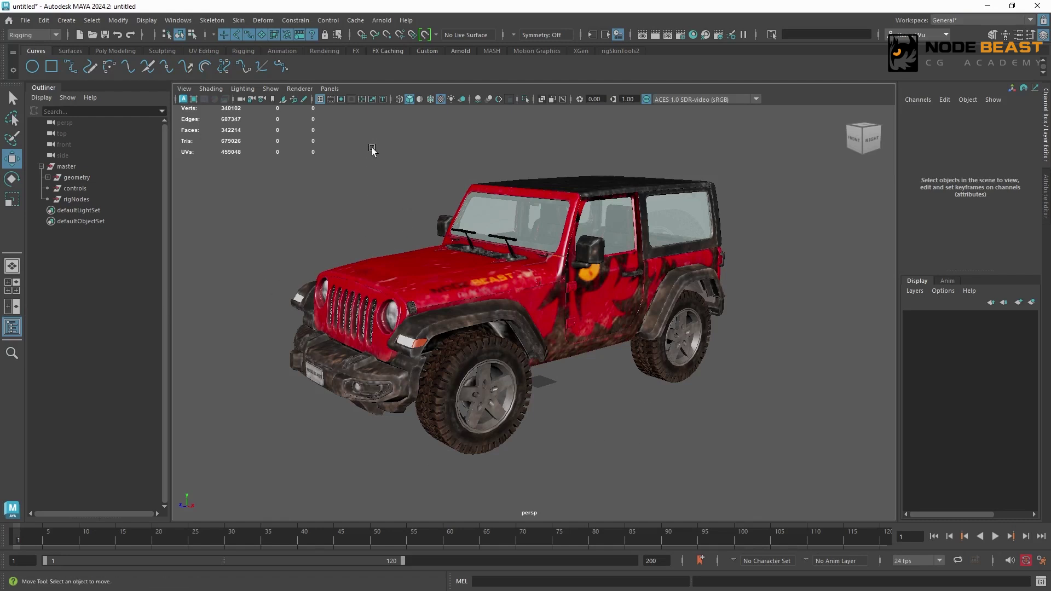
left_click(65, 21)
mouse_move(99, 50)
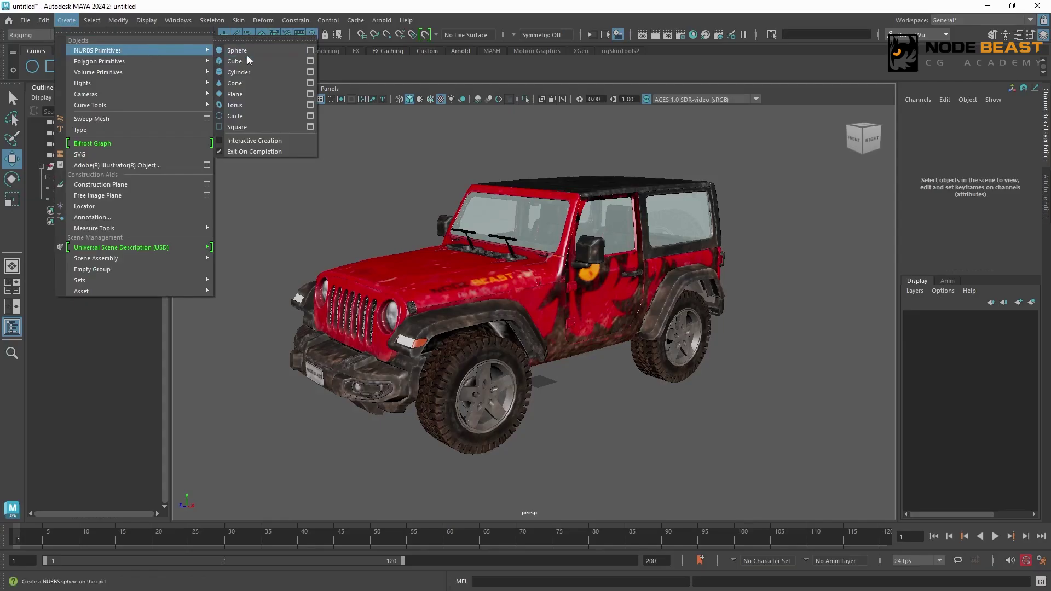
left_click(21, 47)
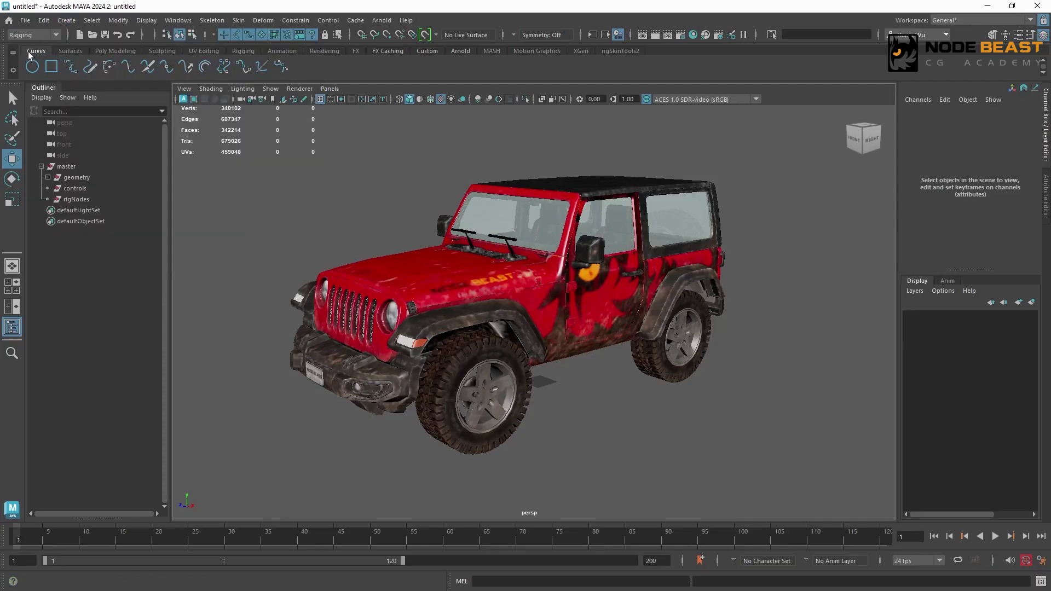
Create a NURBS circle at the origin and scale it uniformly to about 224 so it surrounds the jeep
left_click(31, 67)
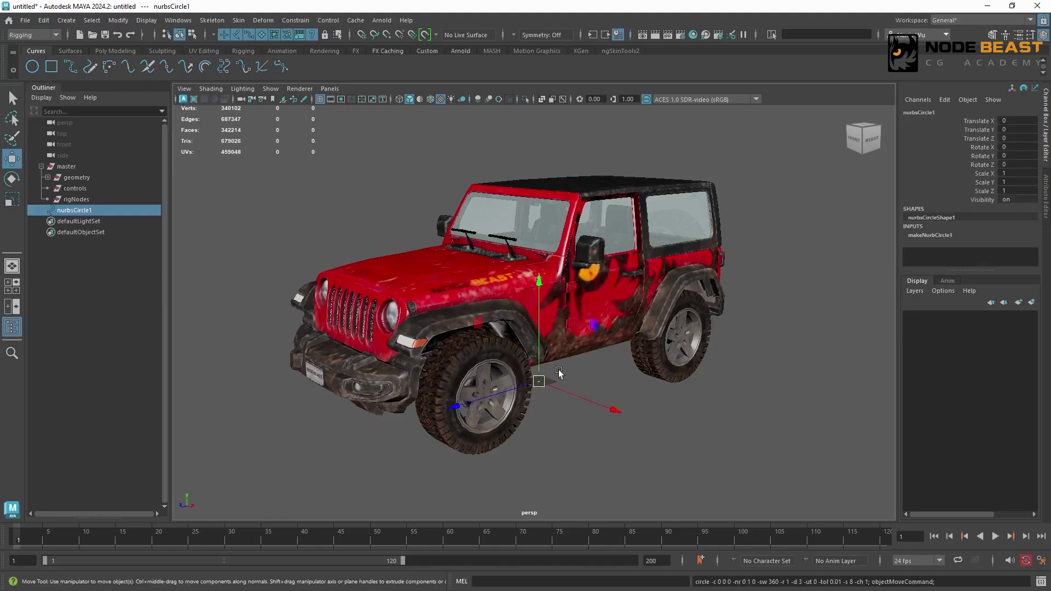
key("r")
left_click_drag(539, 381, 916, 395)
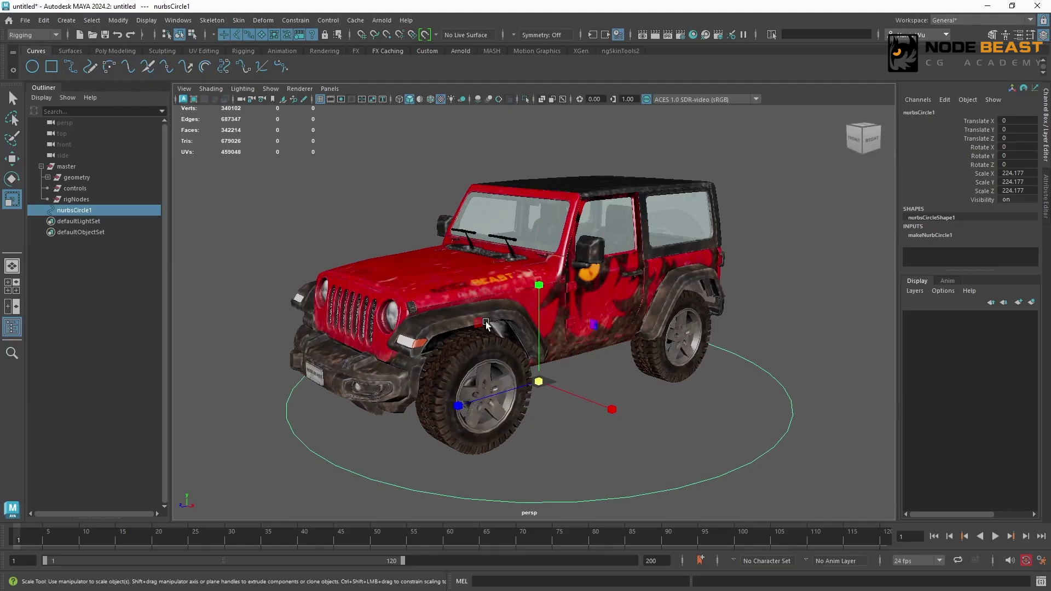
Freeze the circle's transformations and delete its construction history
left_click(116, 21)
left_click(158, 72)
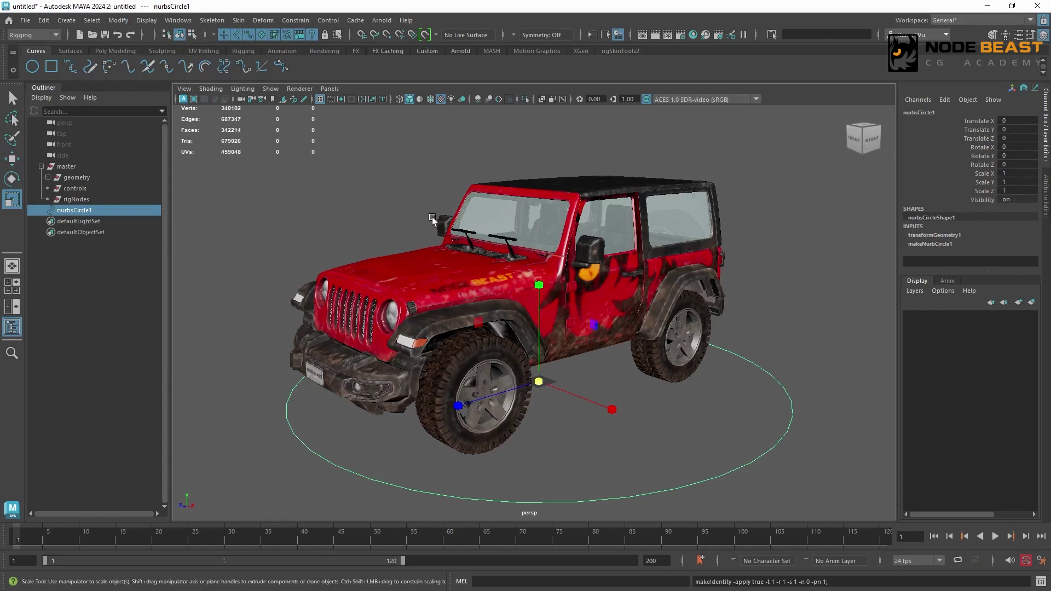
key("alt+shift+d")
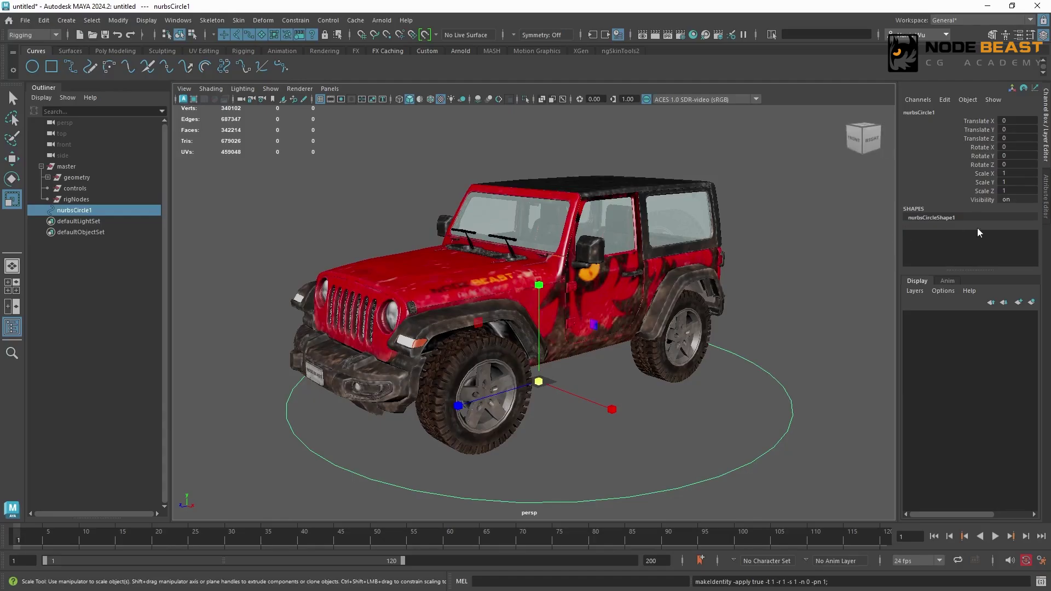
Rename the NURBS circle as ctrl__c__world__0001
double_click(93, 210)
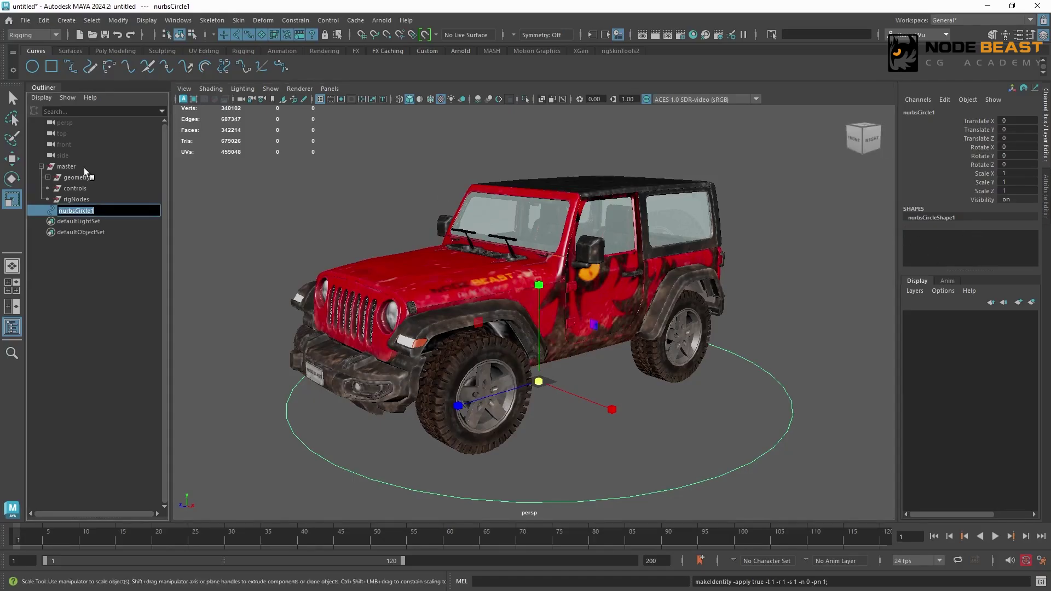
type("ctrl__c__world__0001")
key("Return")
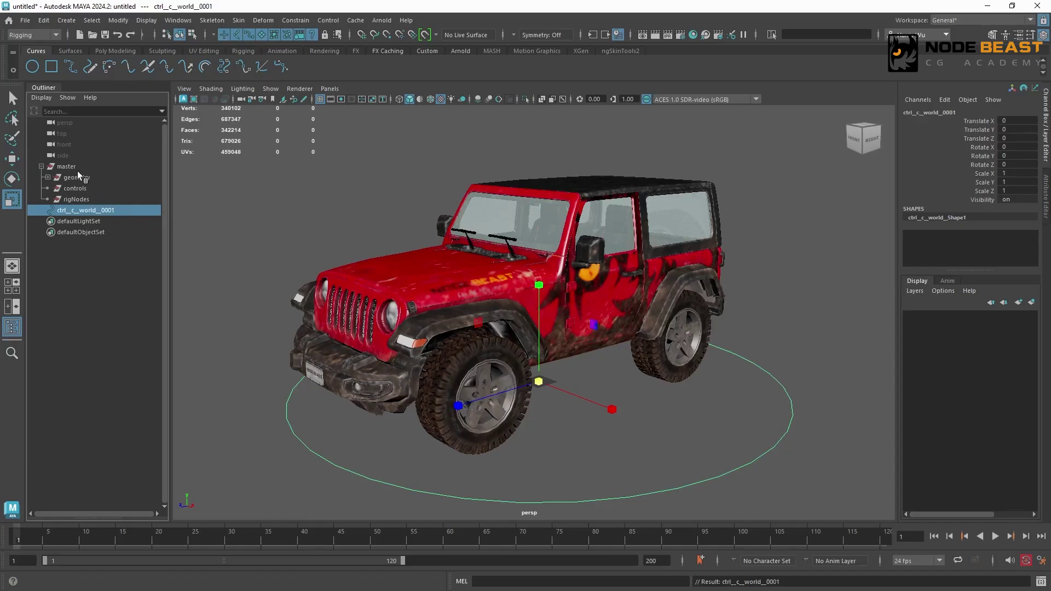
left_click_drag(77, 174, 221, 175)
left_click_drag(220, 175, 131, 212)
left_click(62, 166)
left_click(94, 177)
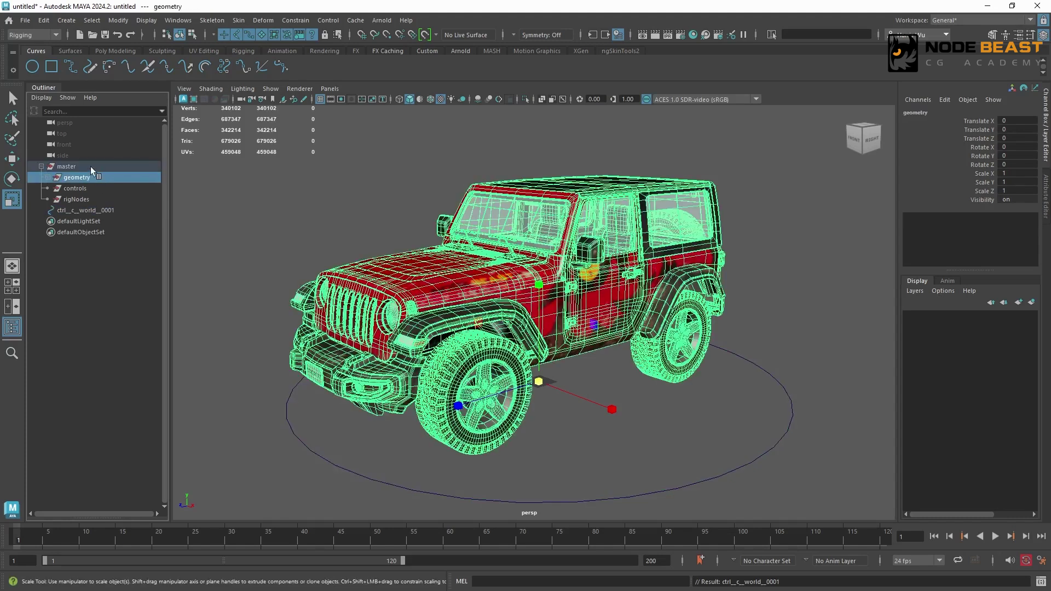
left_click(90, 166)
left_click(331, 203)
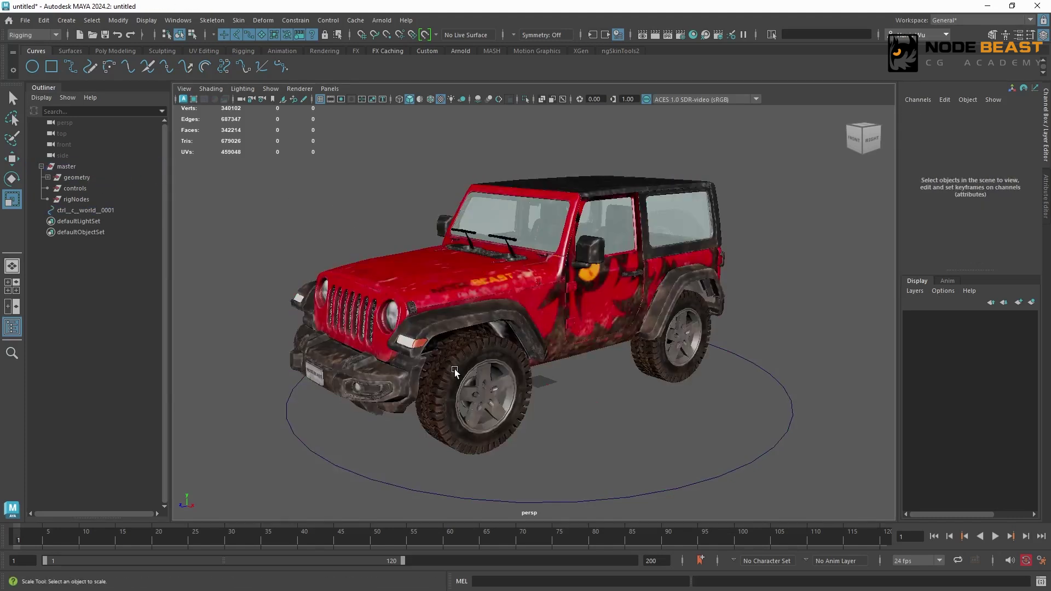
left_click(103, 164)
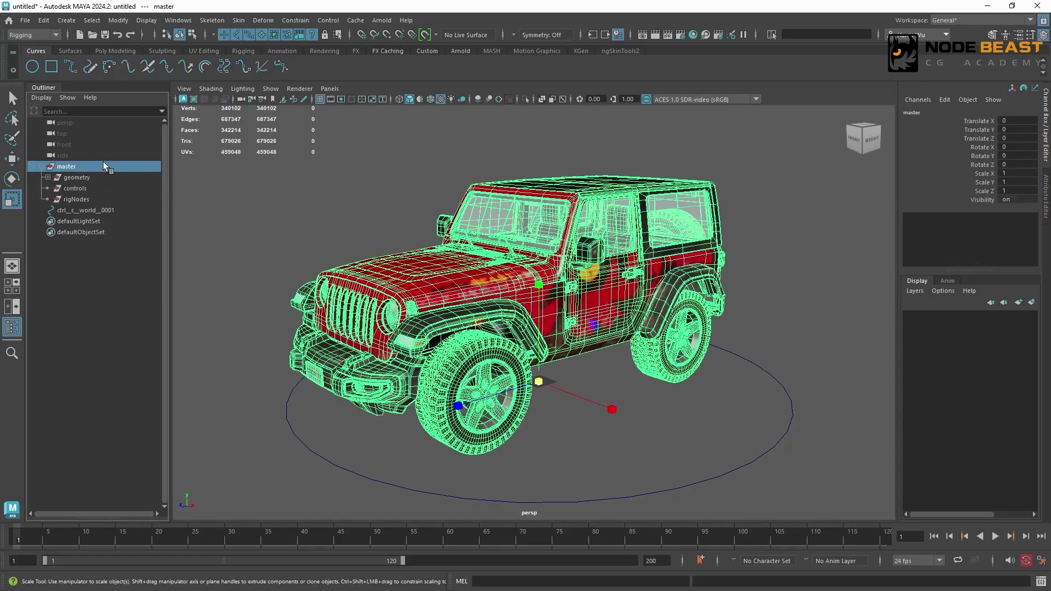
left_click(320, 171)
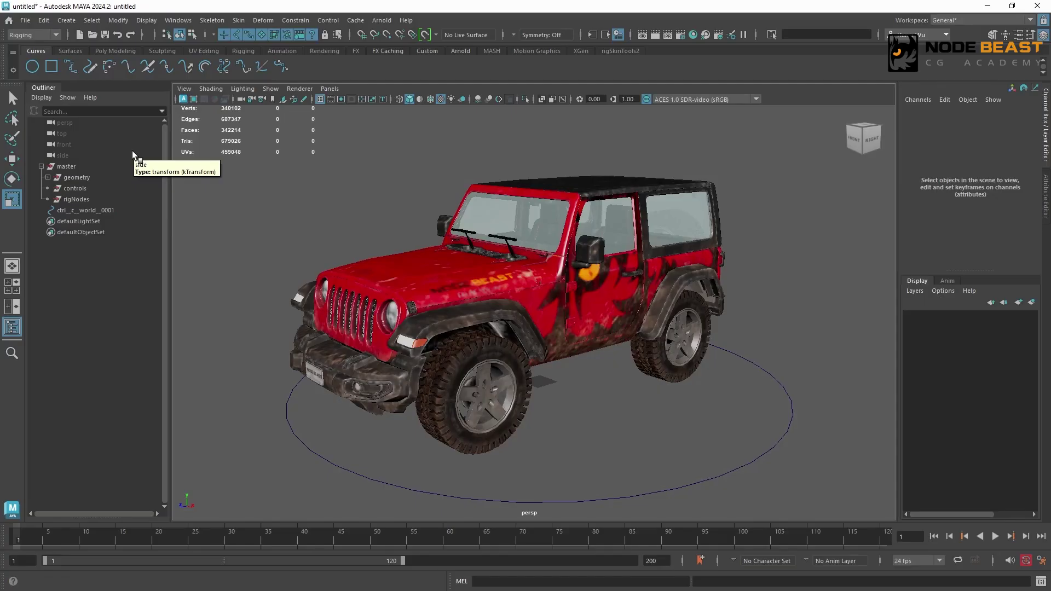
Rename the master group as master_jeep and clear the selection
double_click(81, 166)
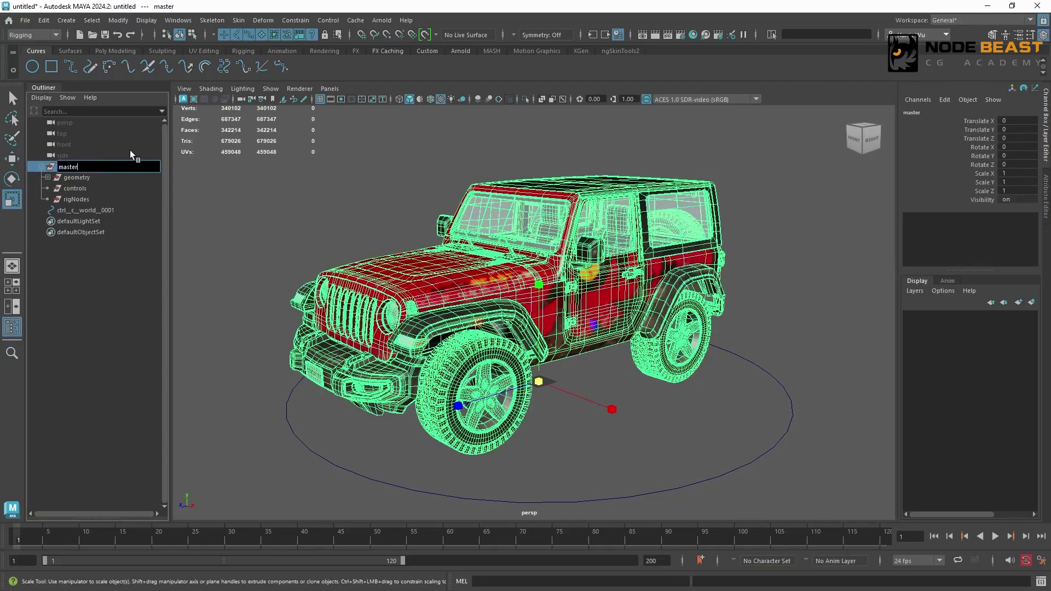
type("_jeep")
left_click(281, 213)
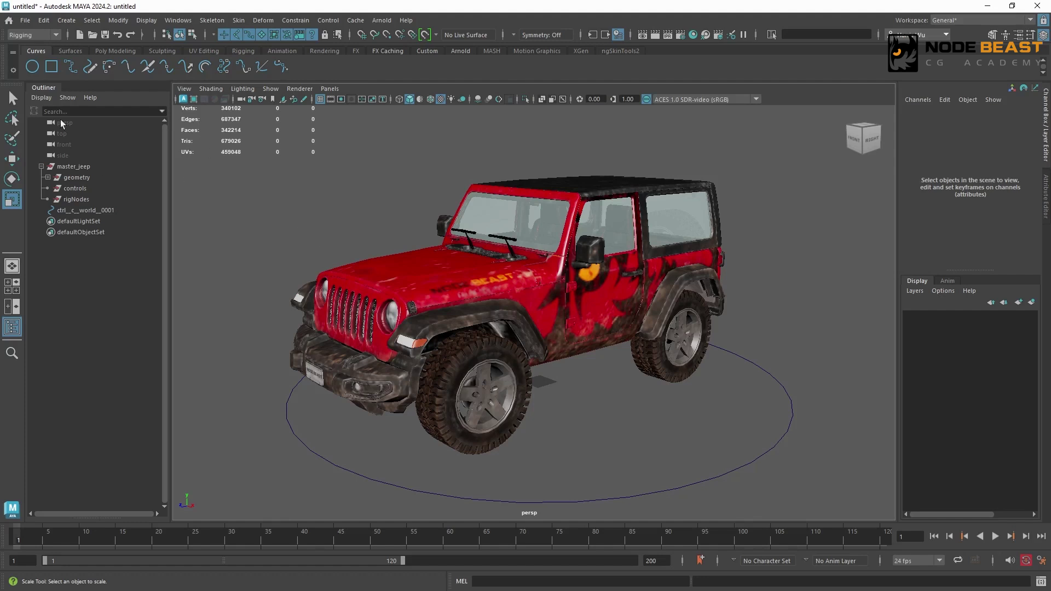
Rename the jeep's top-level group as master and clear the selection
double_click(76, 166)
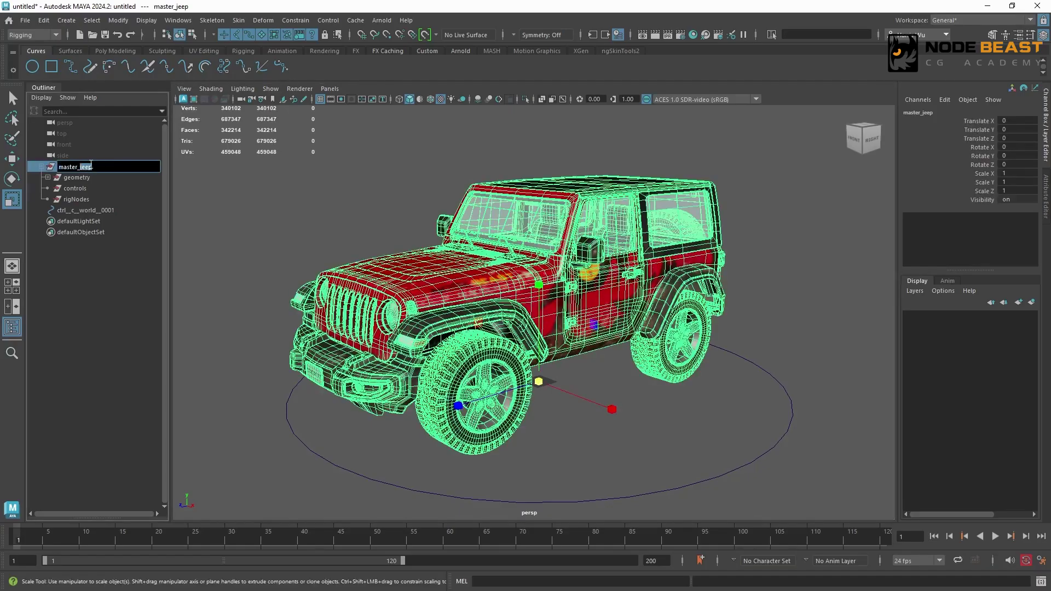
key("BackSpace")
key("BackSpace")
key("Return")
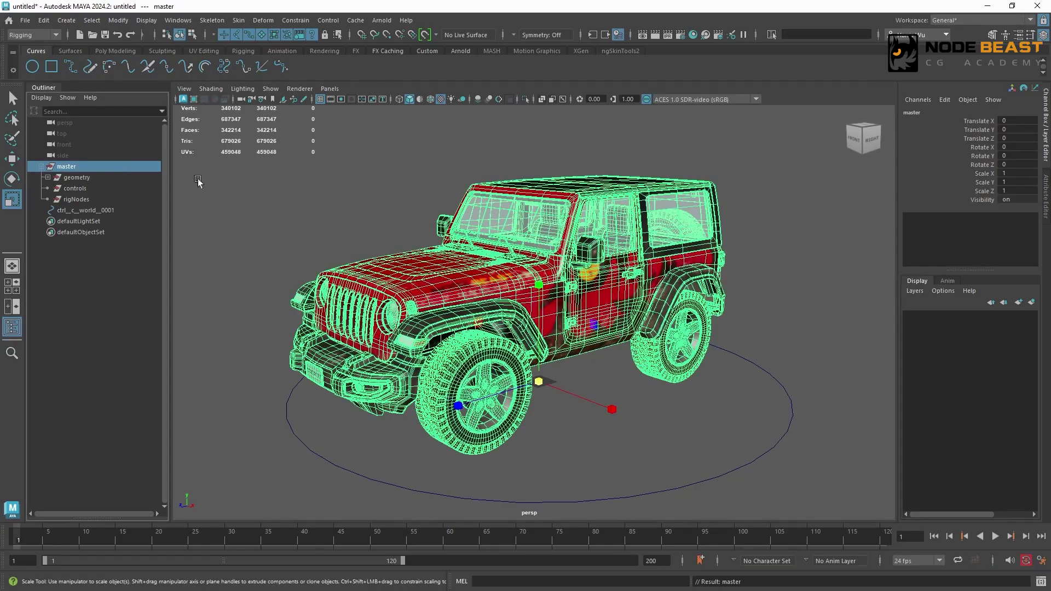
left_click(248, 205)
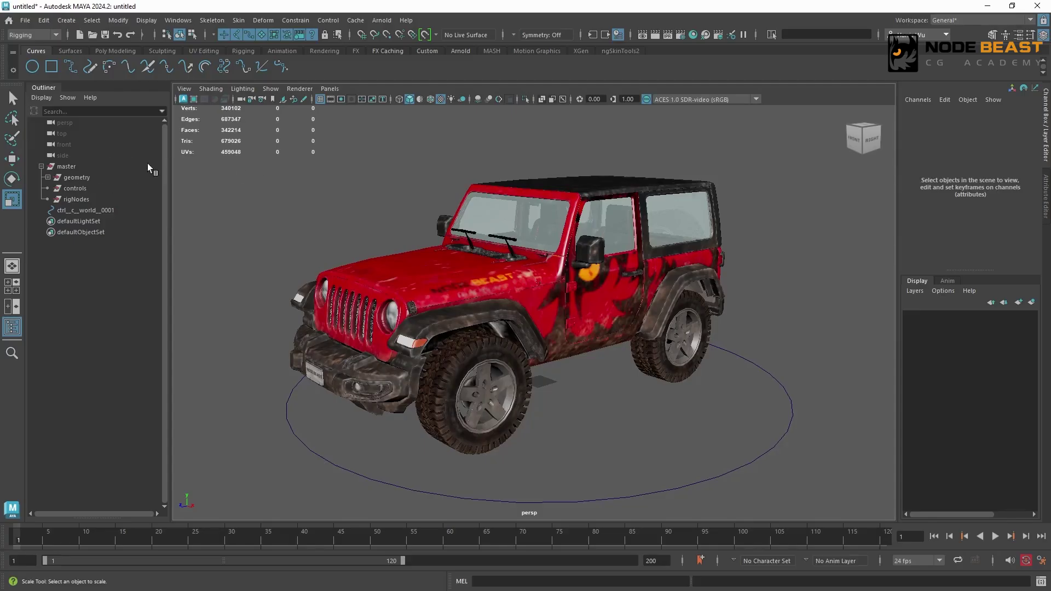
Create an empty group named group1 outside the master hierarchy and duplicate it
left_click(85, 166)
left_click(240, 200)
key("ctrl+g")
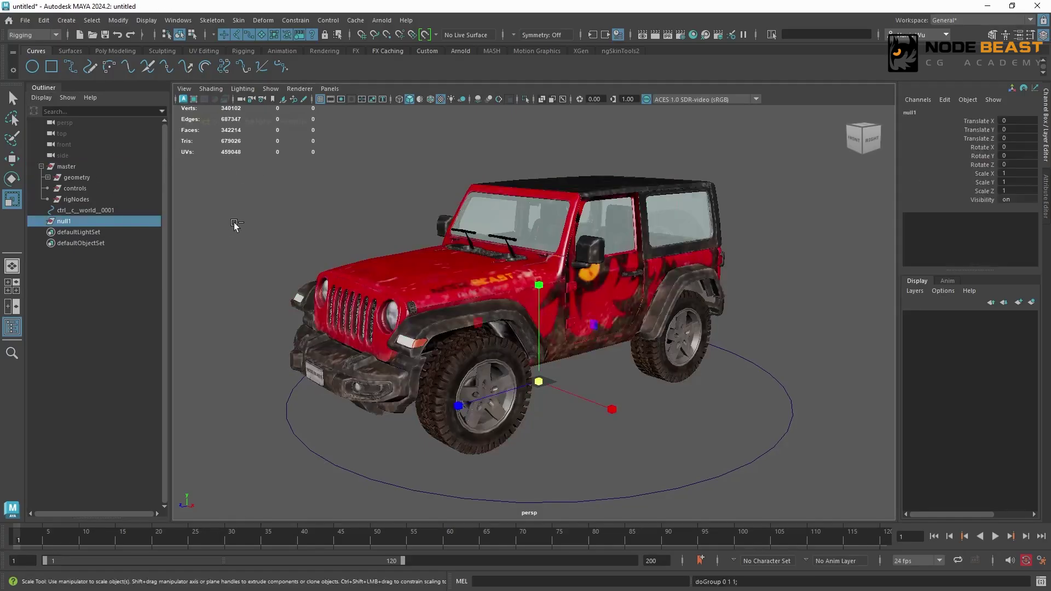
double_click(104, 221)
key("BackSpace")
type("group1")
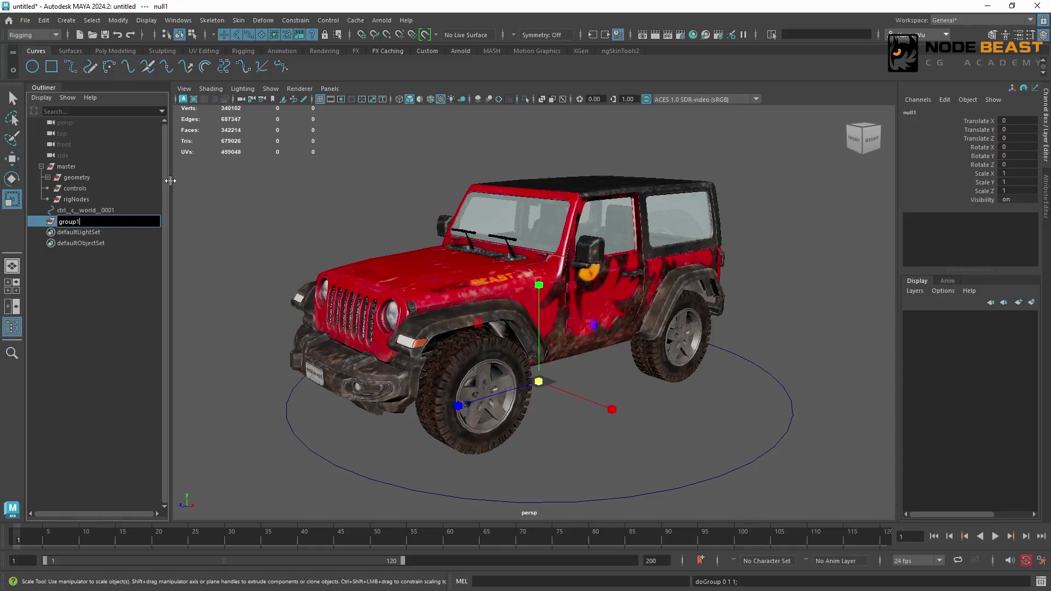
key("Return")
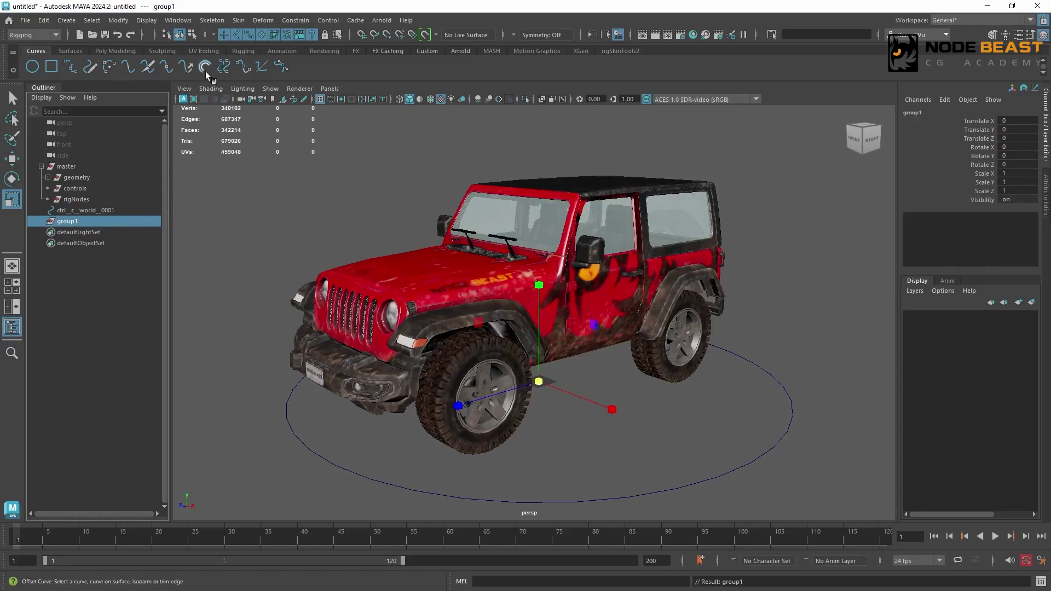
key("ctrl+d")
left_click(91, 224)
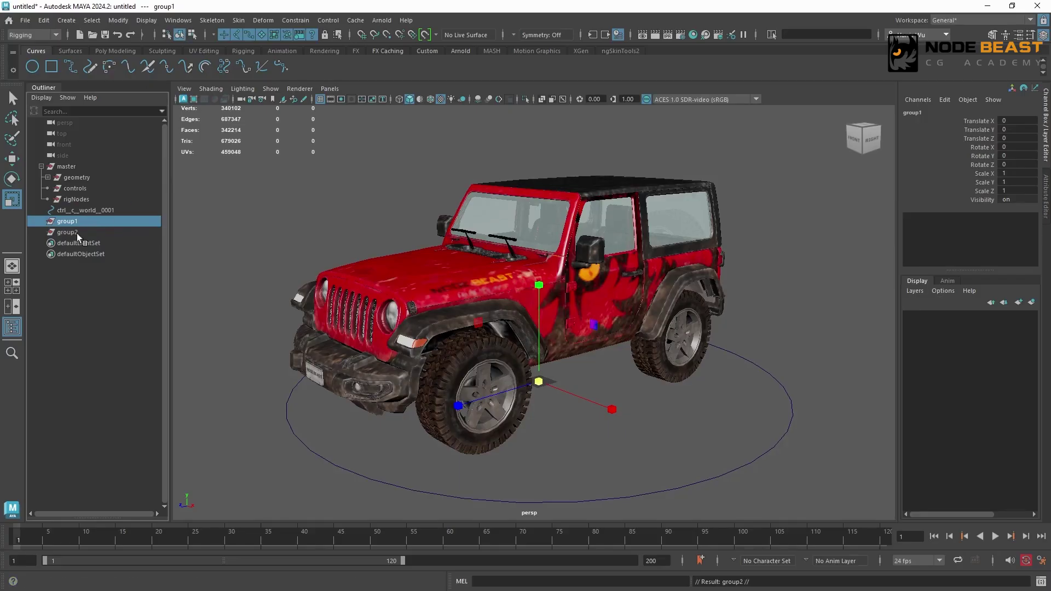
Create a namespace named rig001 in the Namespace Editor and add group1 to it
left_click(178, 20)
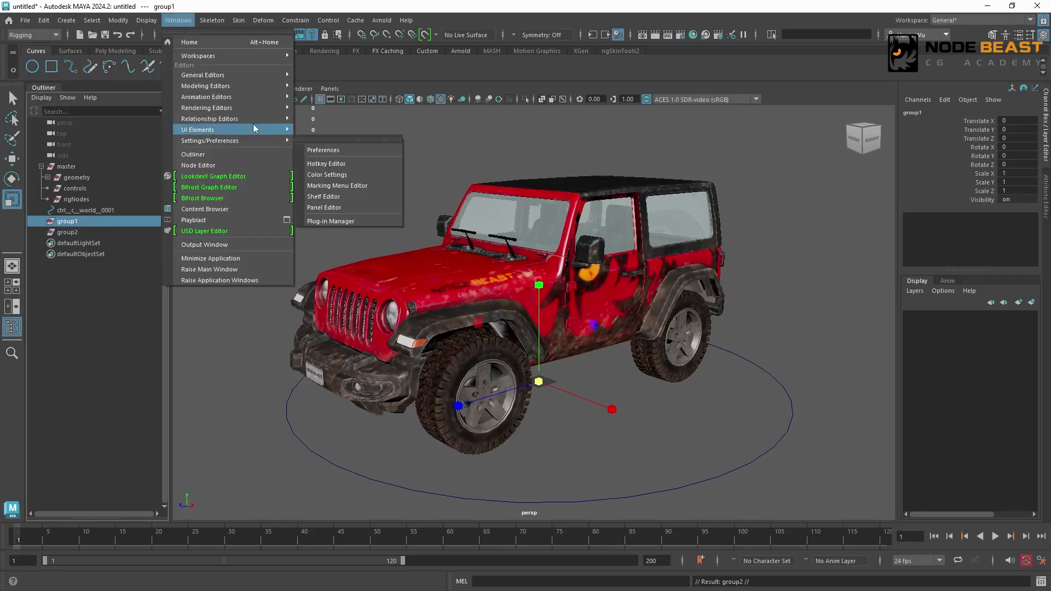
mouse_move(250, 78)
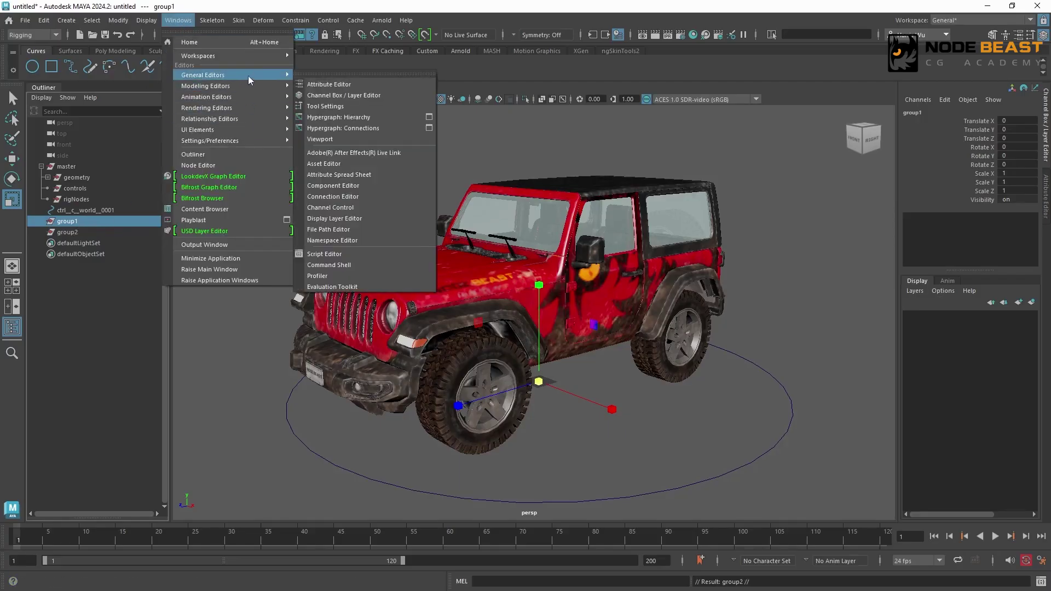
left_click(348, 241)
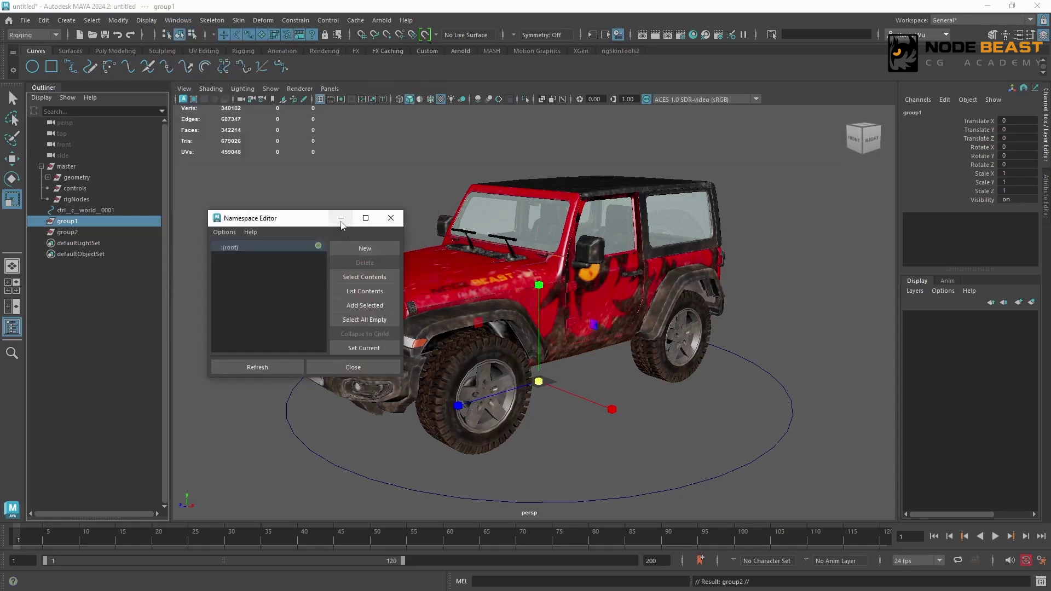
left_click_drag(289, 221, 314, 225)
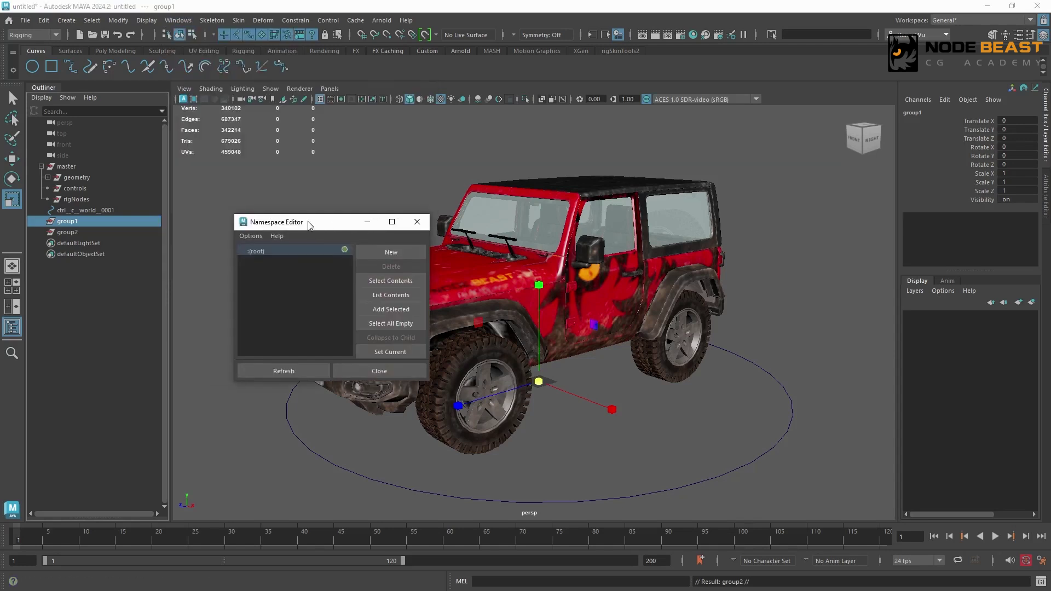
left_click(377, 251)
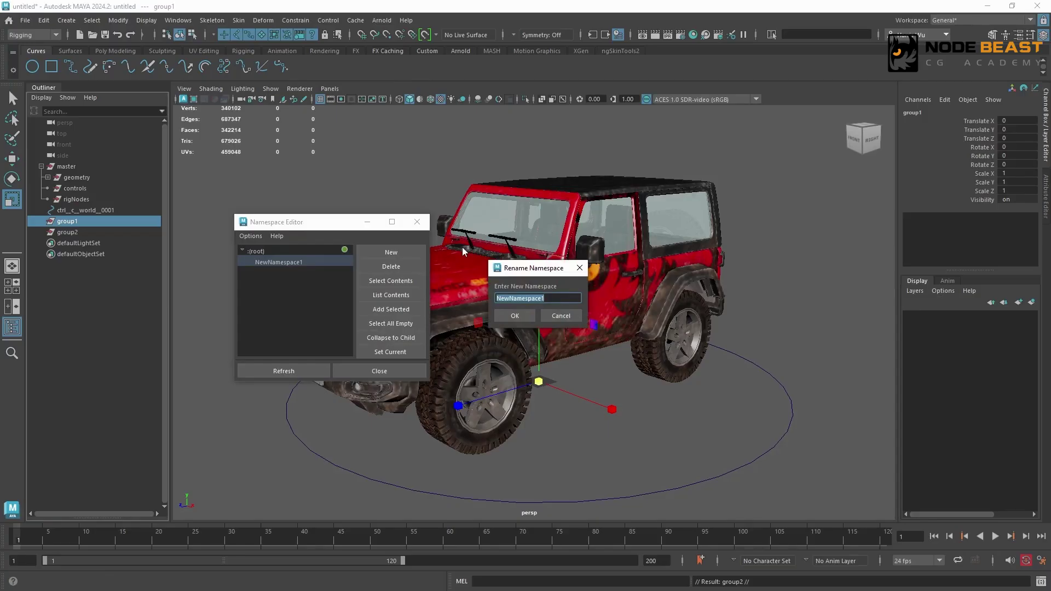
type("rig001")
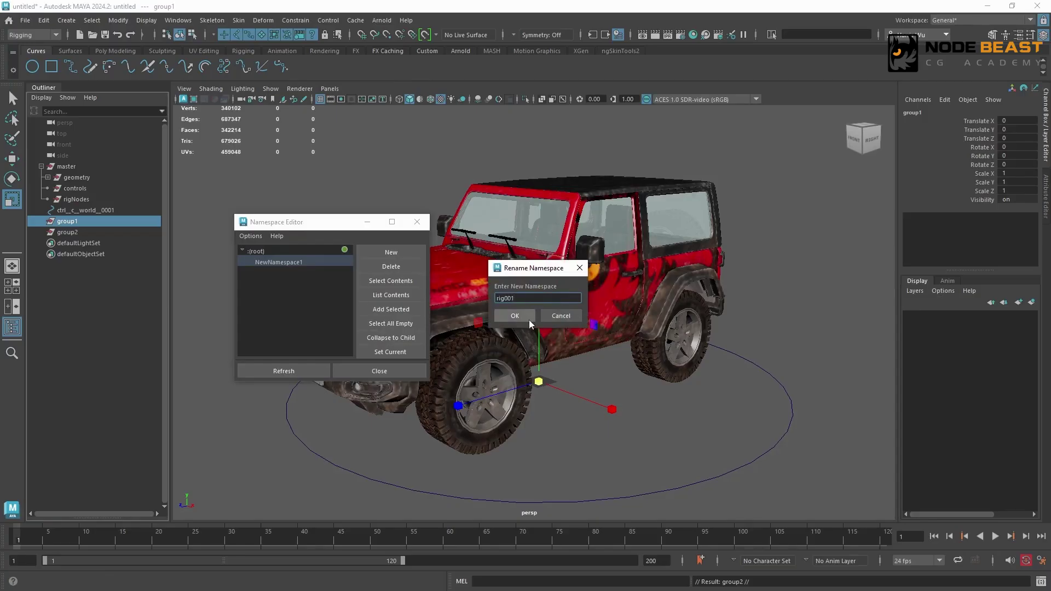
left_click(515, 316)
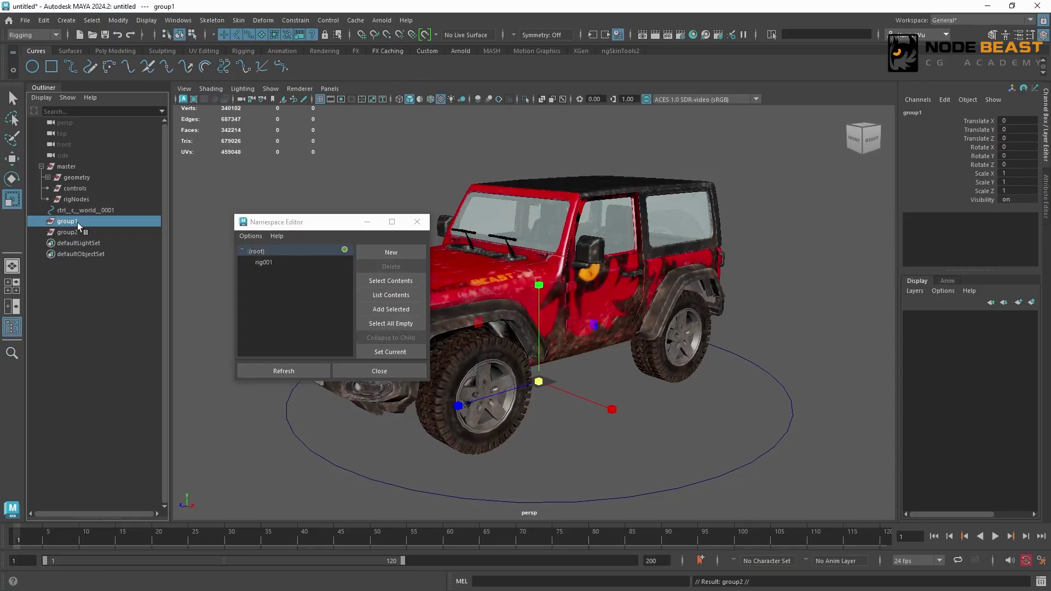
left_click(267, 263)
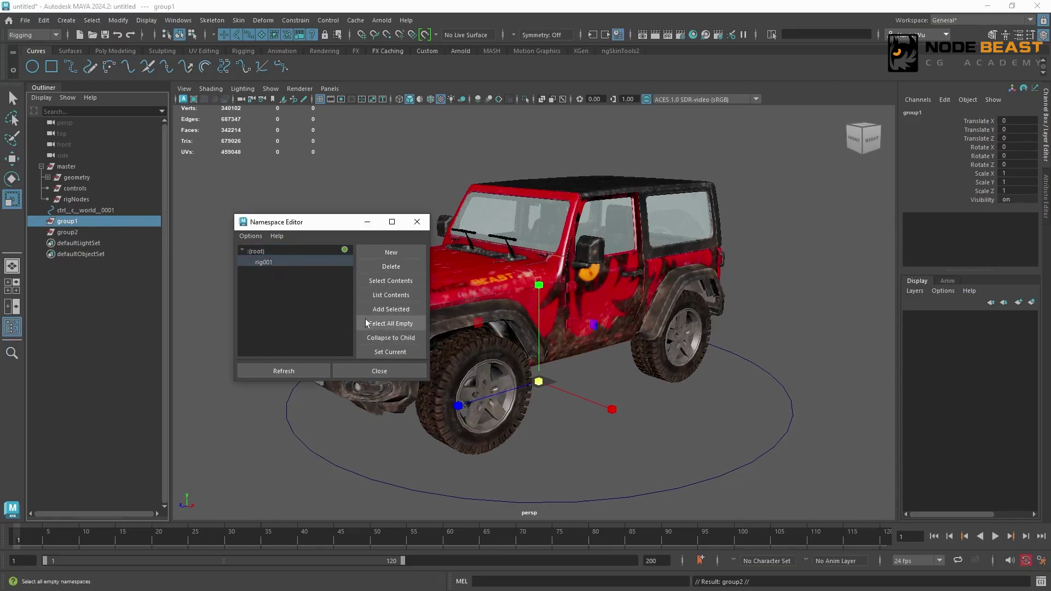
left_click(392, 309)
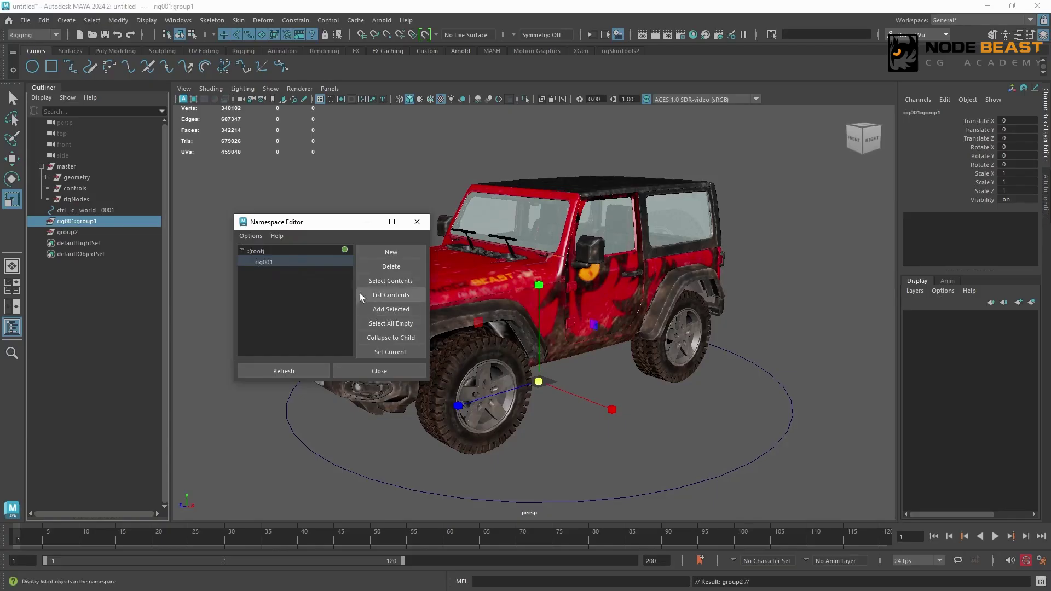
Create a second namespace named rig002 under the root and add group2 to it
left_click(84, 232)
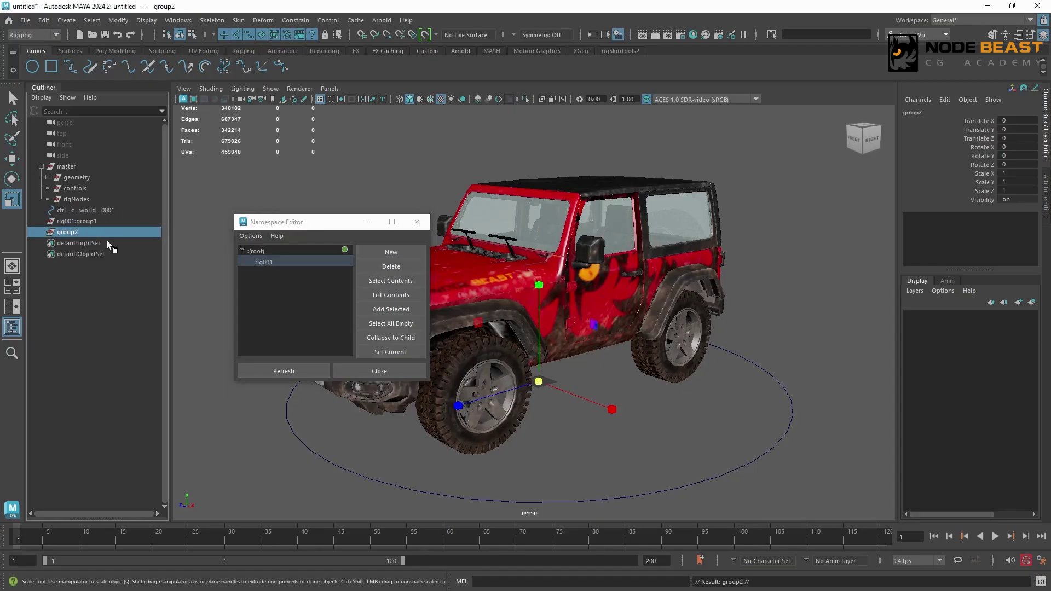
left_click(372, 266)
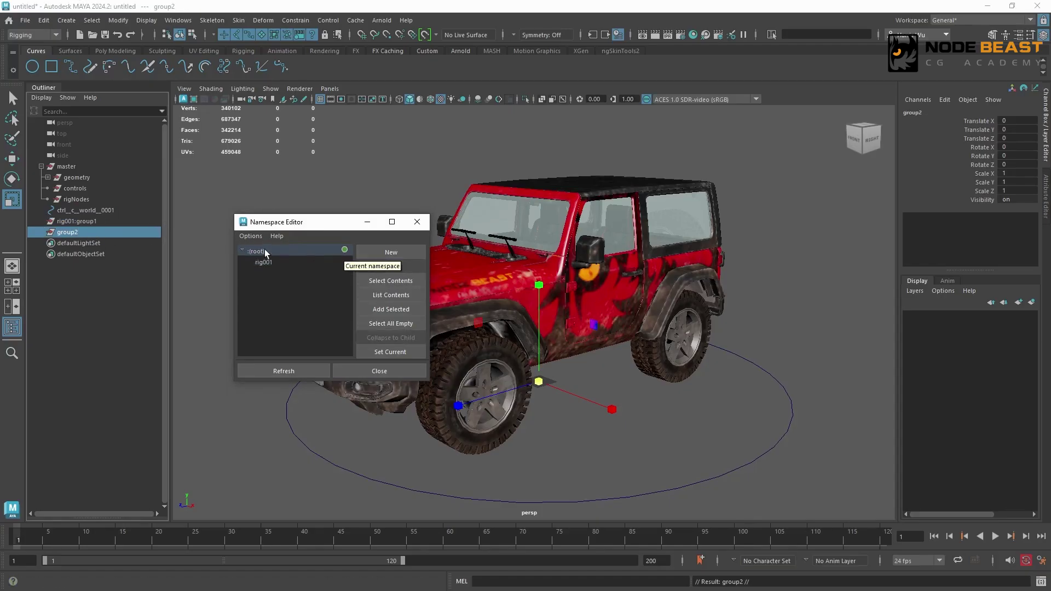
left_click(379, 253)
type("rig002")
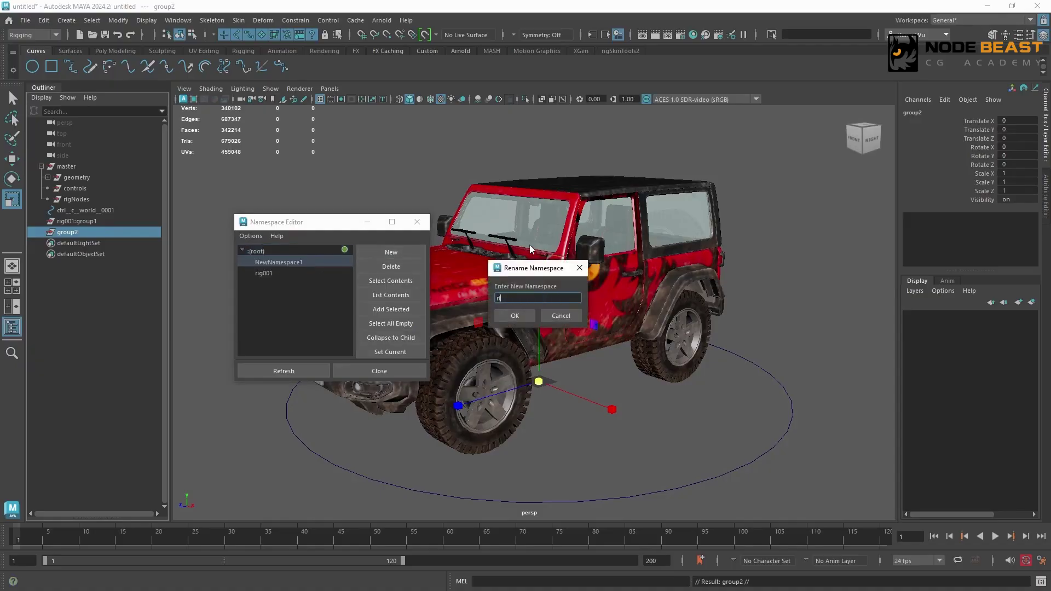
key("Return")
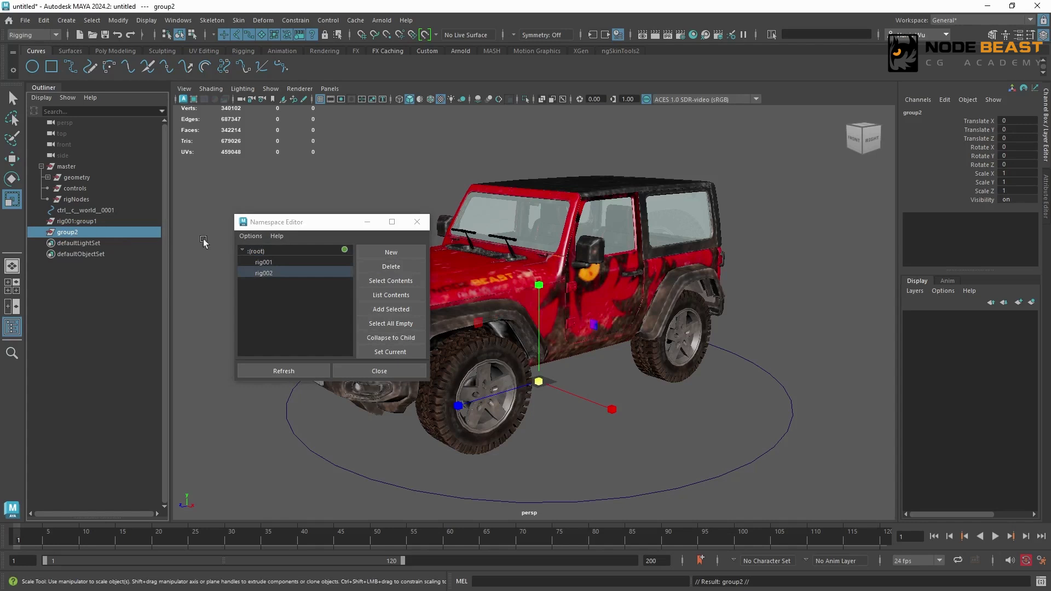
left_click(389, 308)
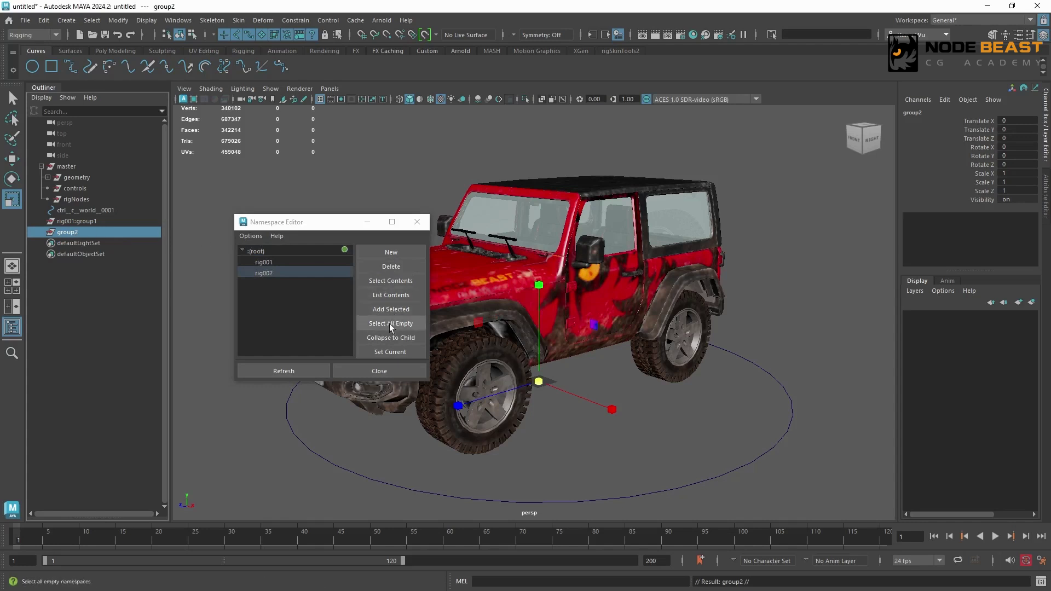
Rename the duplicate group in the rig002 namespace as group1
double_click(100, 232)
type("1")
left_click(104, 221)
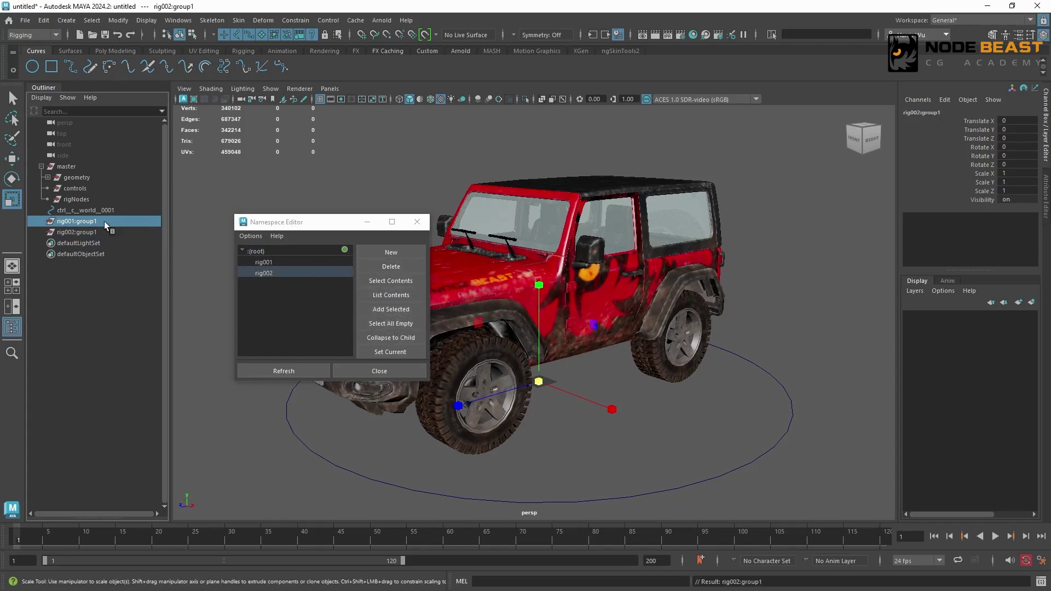
Compare the identically named groups in the rig001 and rig002 namespaces by selecting each in turn
left_click(107, 233)
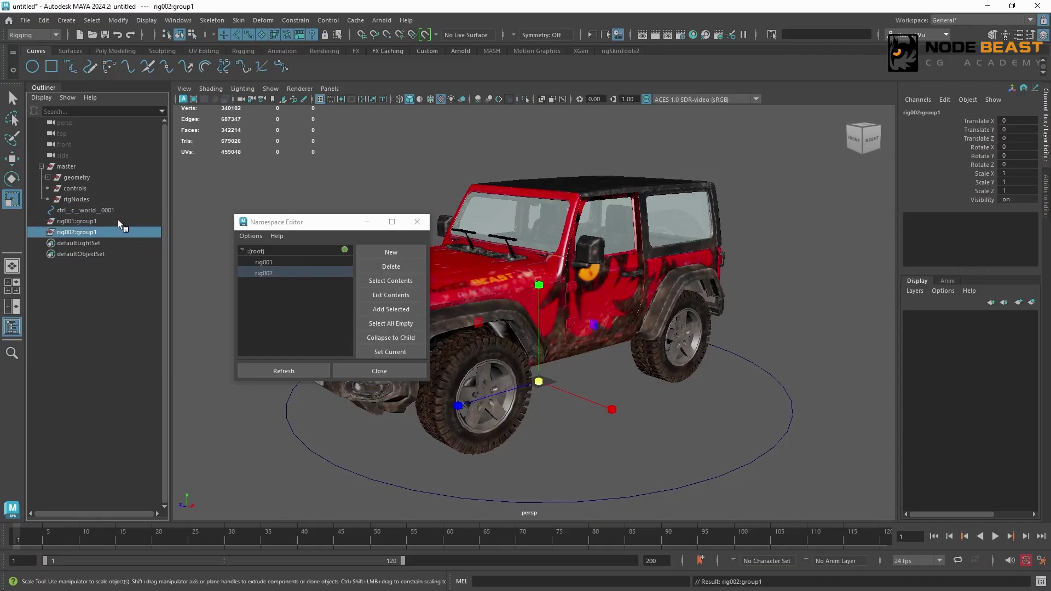
left_click(107, 220)
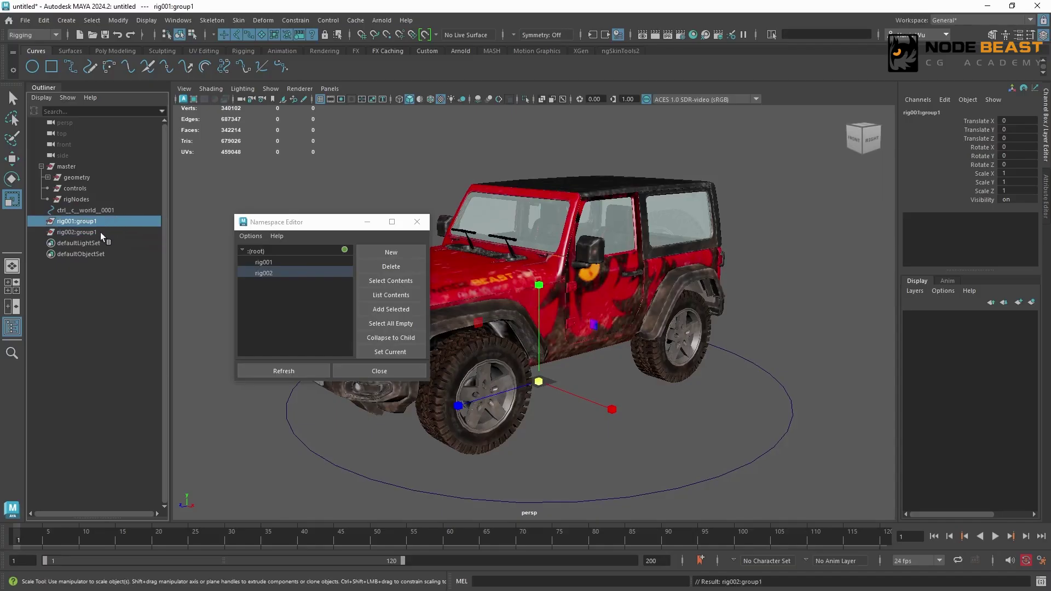
left_click(100, 232)
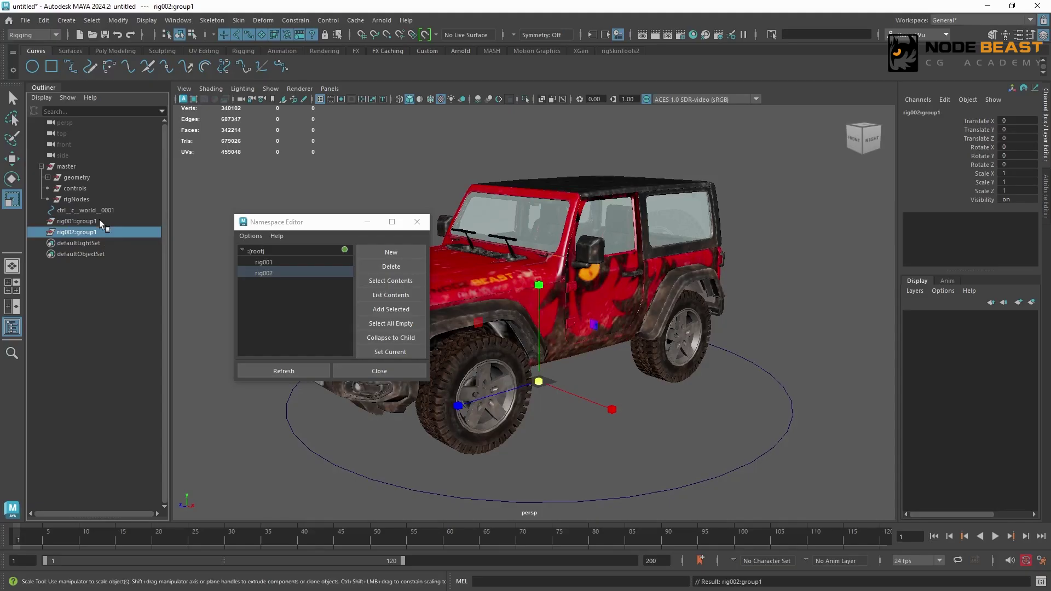
left_click(97, 221)
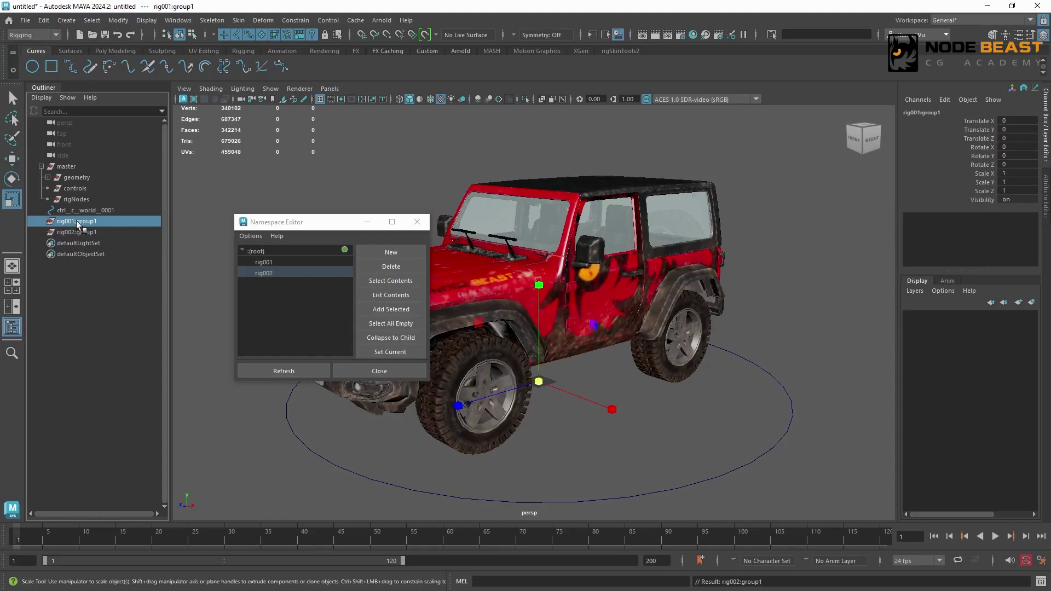
left_click(99, 232)
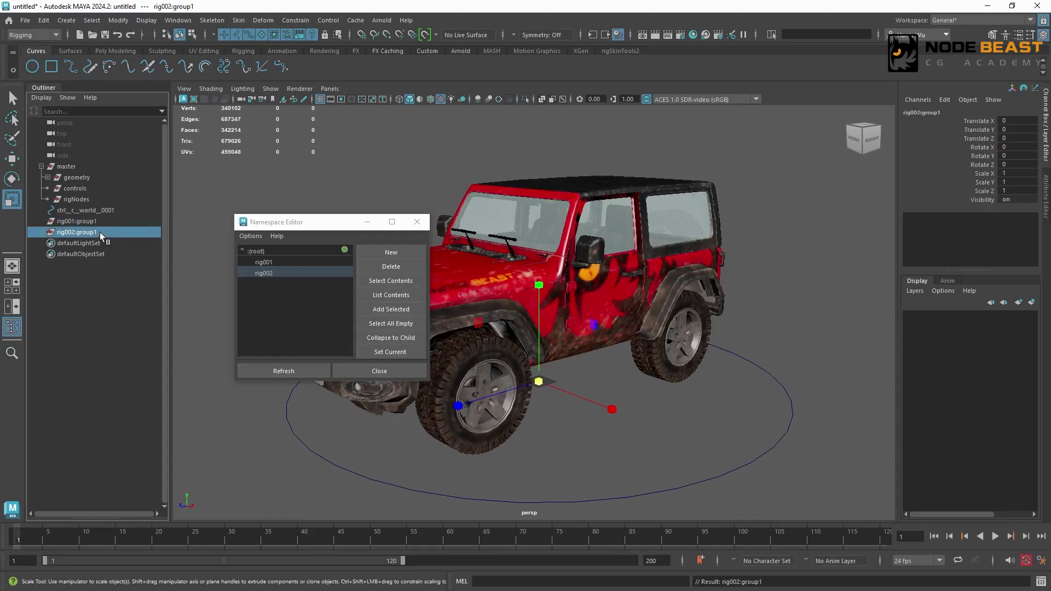
left_click(102, 222)
left_click(103, 231)
left_click(109, 222)
left_click(104, 233)
left_click(100, 220)
left_click(100, 233)
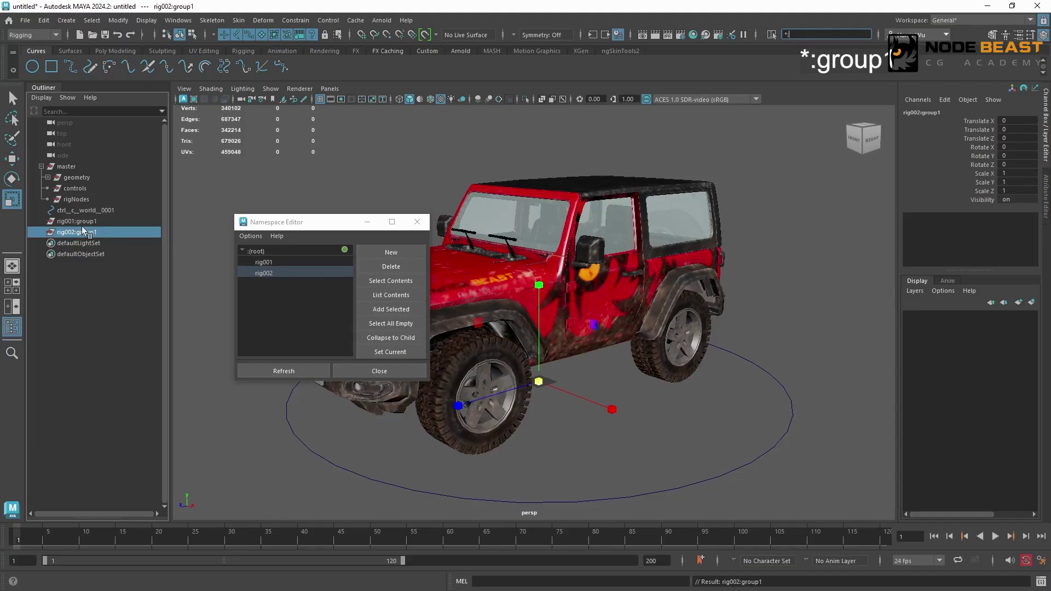
Select the groups in both namespaces at once by name with the wildcard pattern *:group1
type("group1")
key("Return")
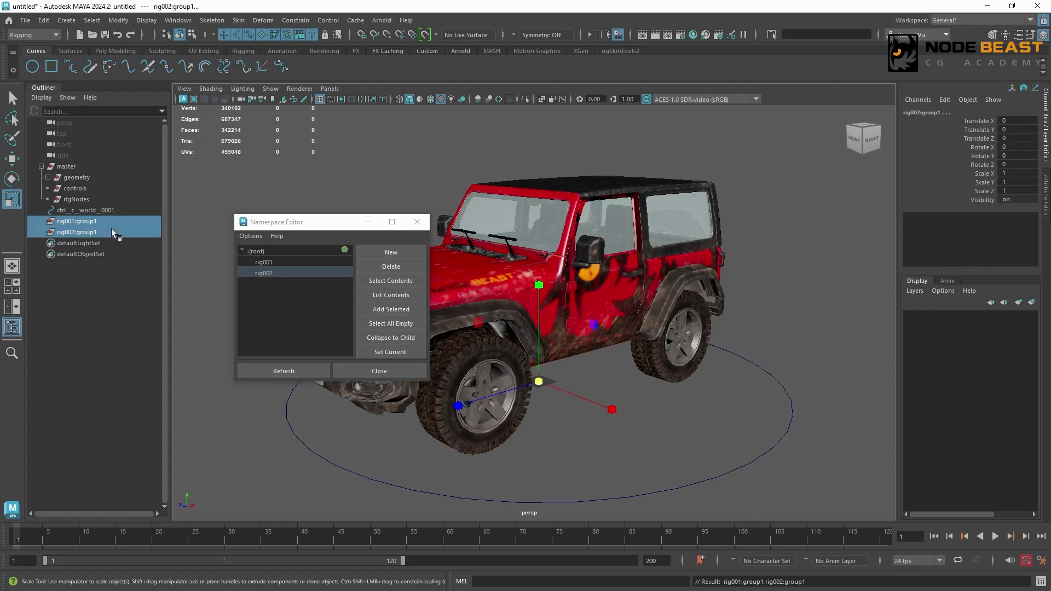
Delete the rig002 and rig001 namespaces while keeping their groups in the root, and close the Namespace Editor
left_click(391, 268)
left_click(437, 304)
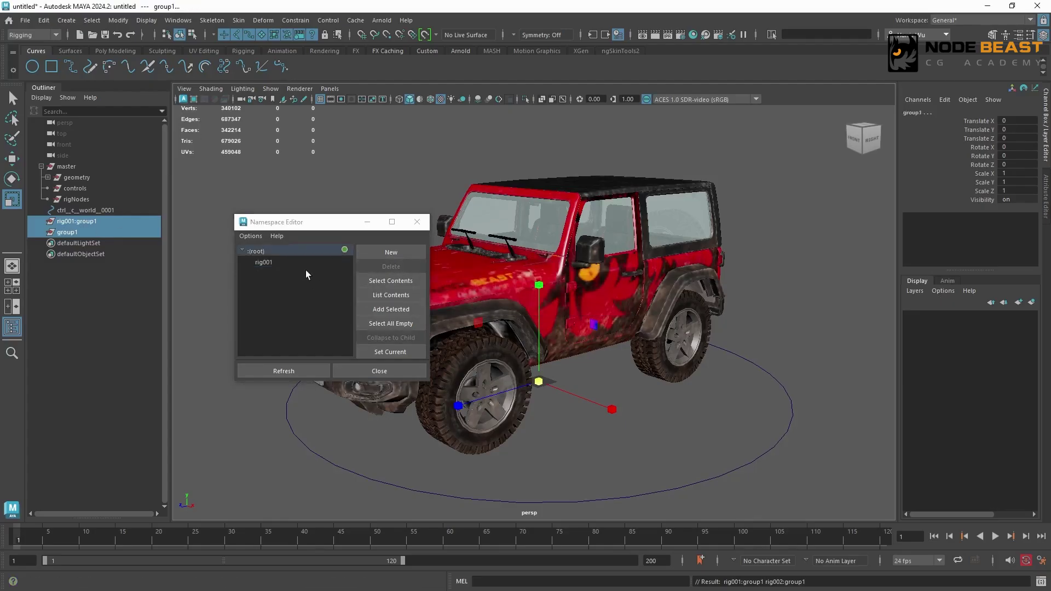
left_click(303, 264)
left_click(390, 267)
left_click(423, 304)
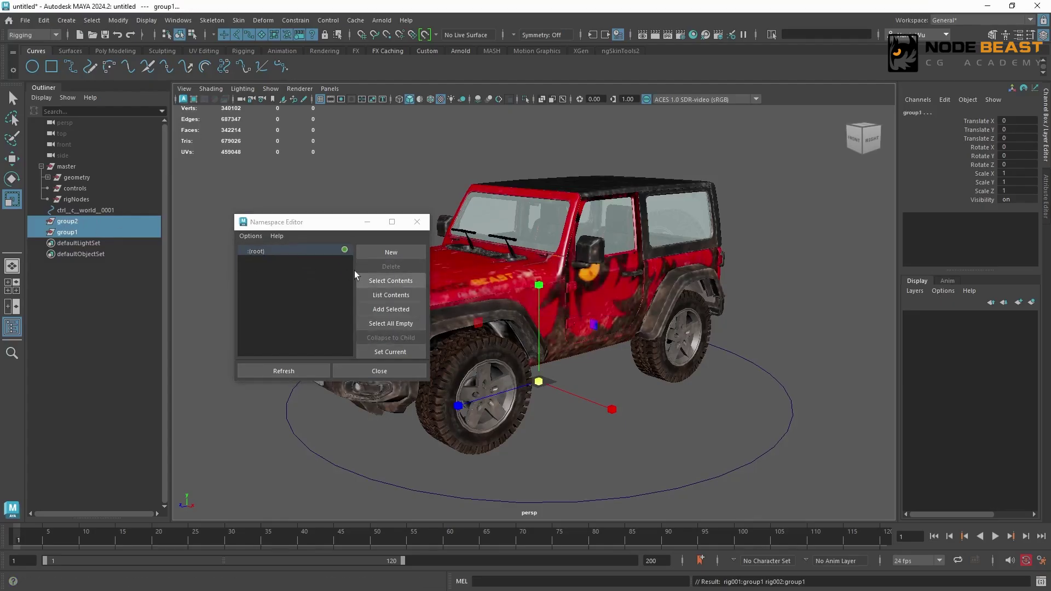
left_click(417, 222)
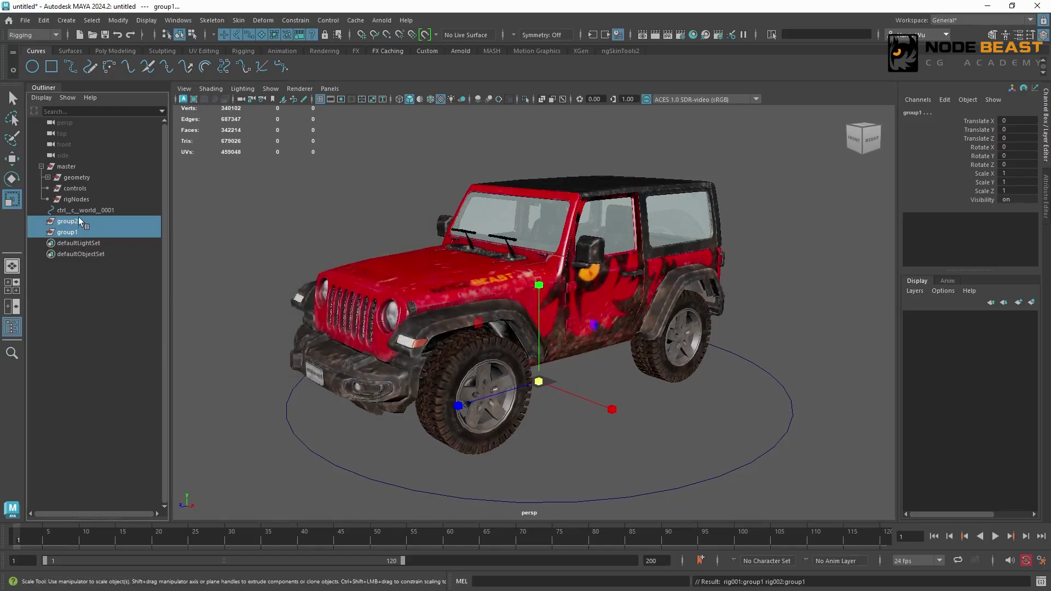
Delete the two empty groups group1 and group2 and leave nothing selected
key("Delete")
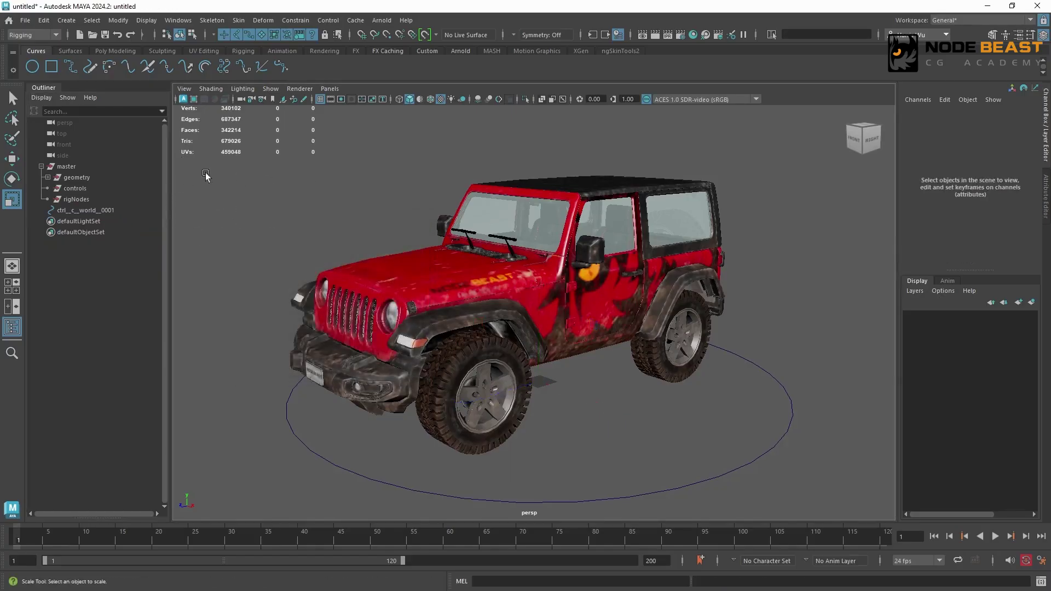
left_click(110, 212)
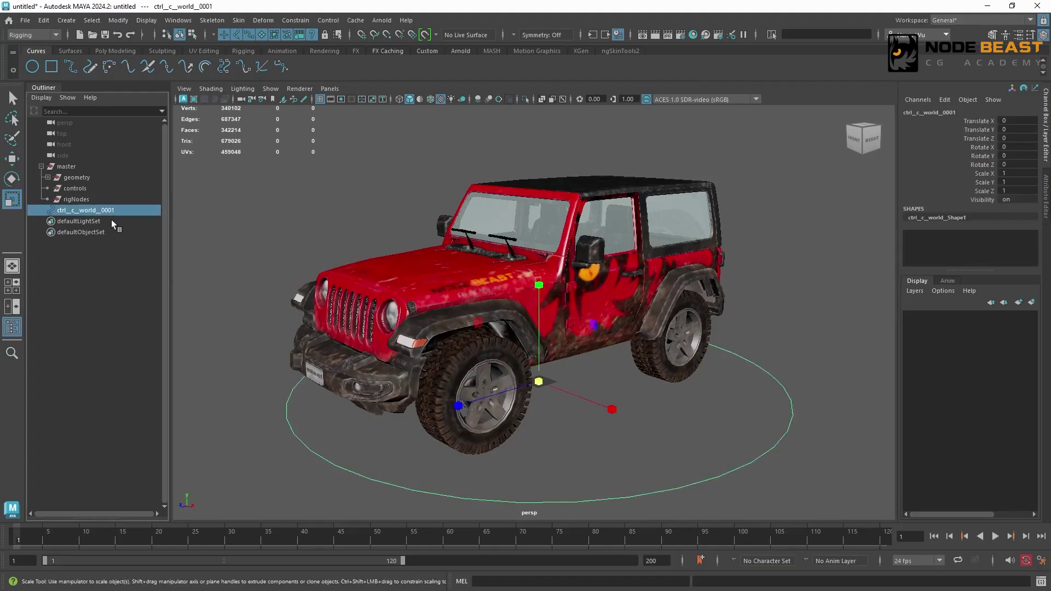
left_click(248, 220)
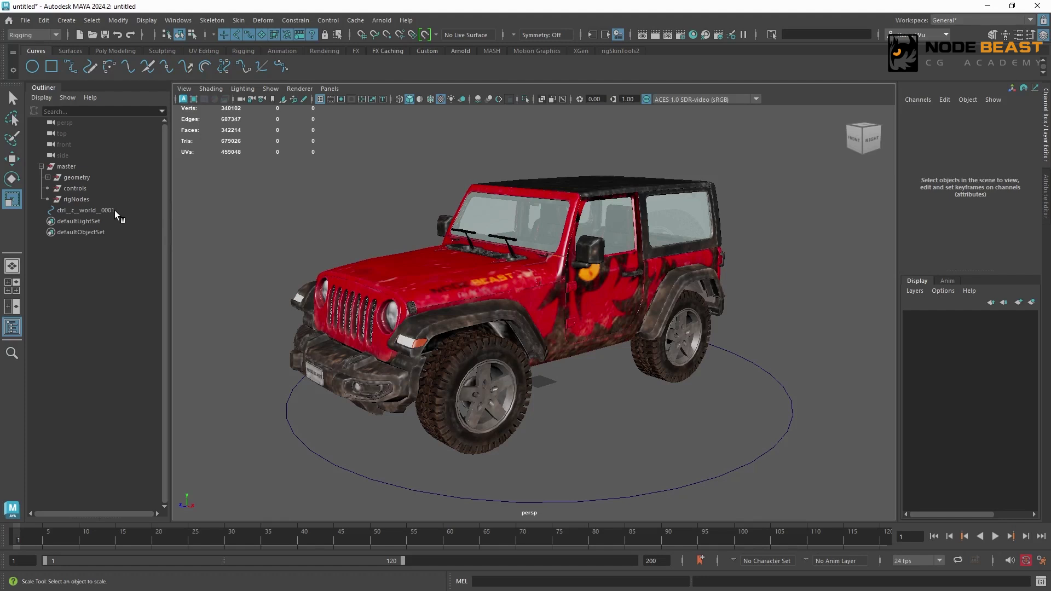
Group the world control curve ctrl__c__world__0001 under a new parent group and rename that group zero__c__world__0001
left_click(88, 210)
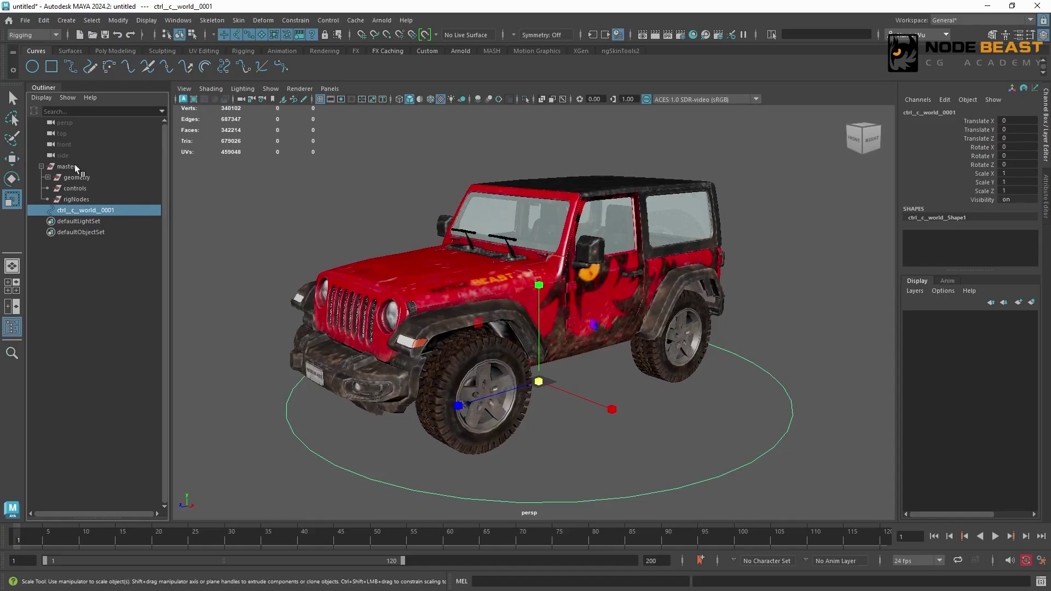
left_click(96, 201)
left_click(100, 209)
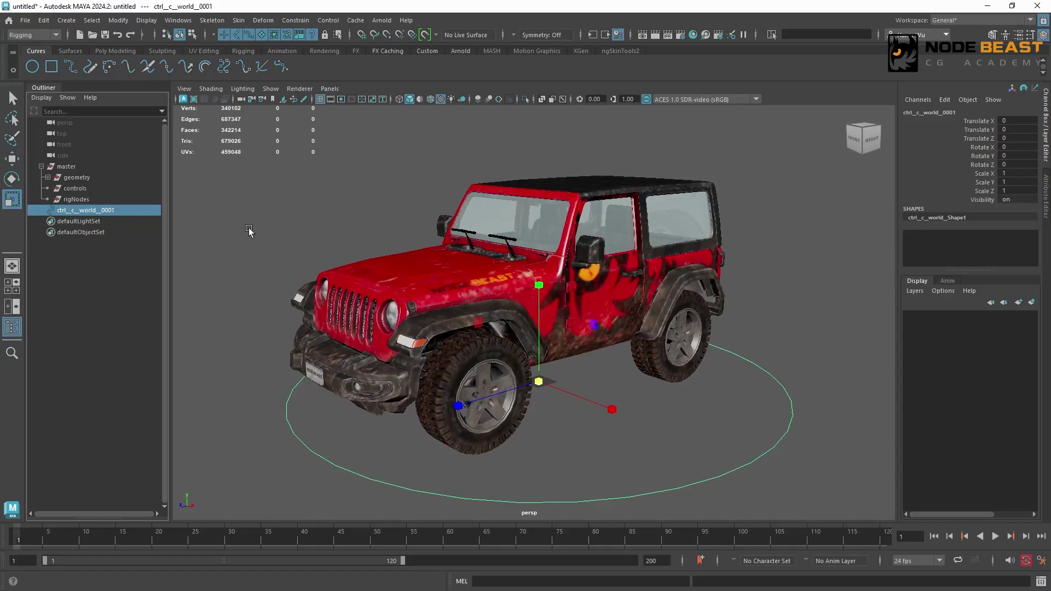
key("ctrl+g")
left_click(41, 210)
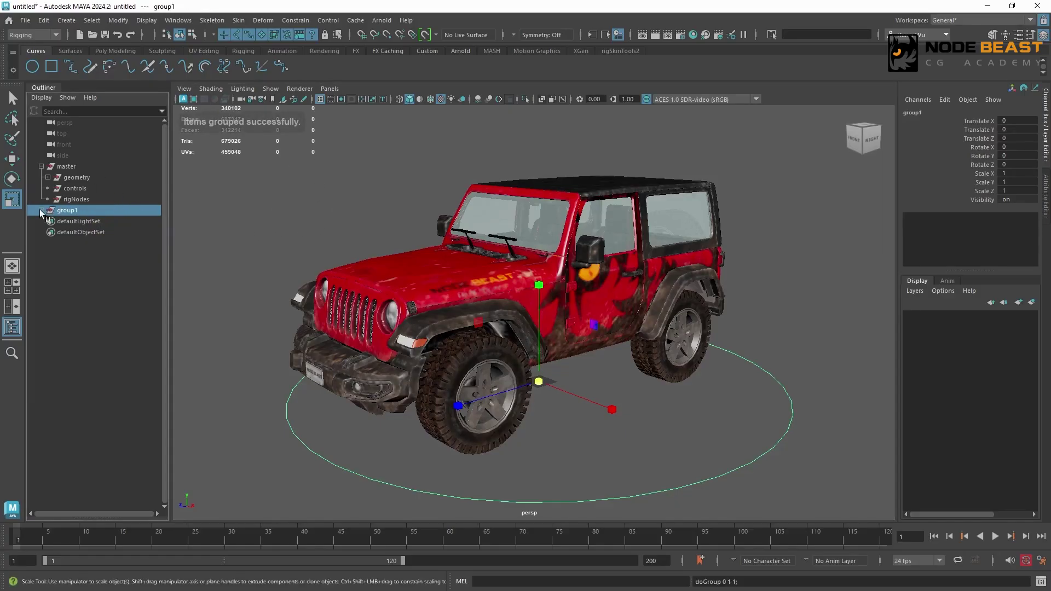
double_click(99, 221)
key("ctrl+c")
double_click(67, 211)
key("ctrl+v")
left_click_drag(69, 211, 58, 211)
type("zero")
key("Return")
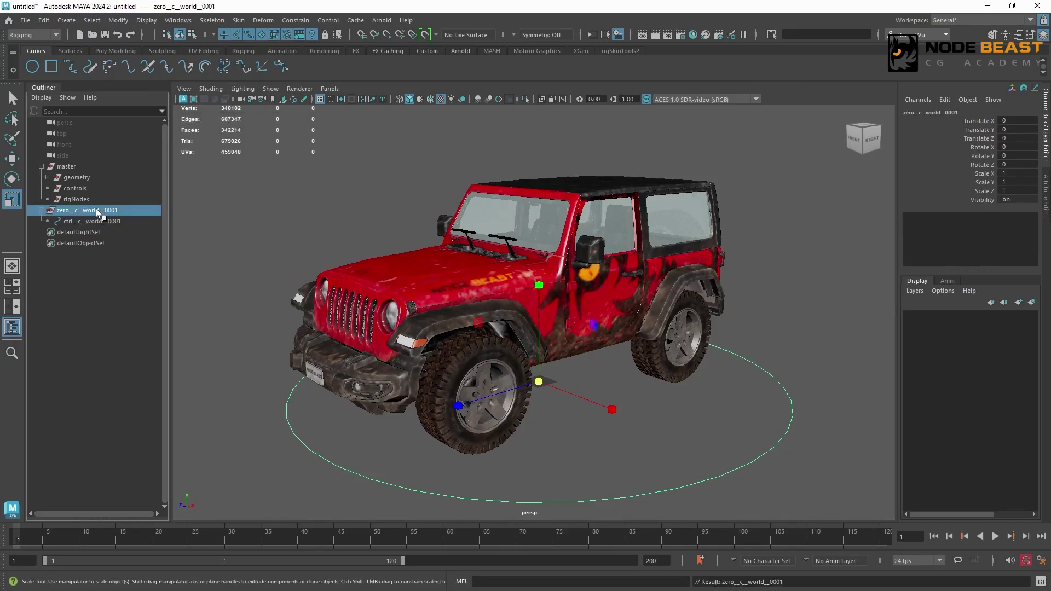
Parent zero__c__world__0001 under the controls group, expand its hierarchy and clear the selection
middle_click_drag(83, 214, 85, 191)
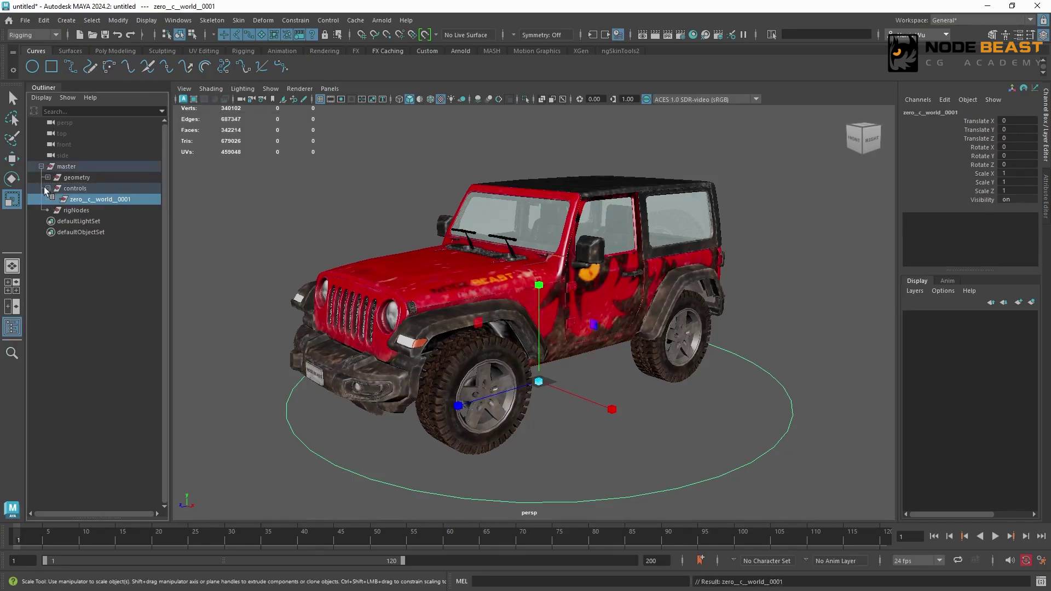
key("Down")
left_click(797, 335)
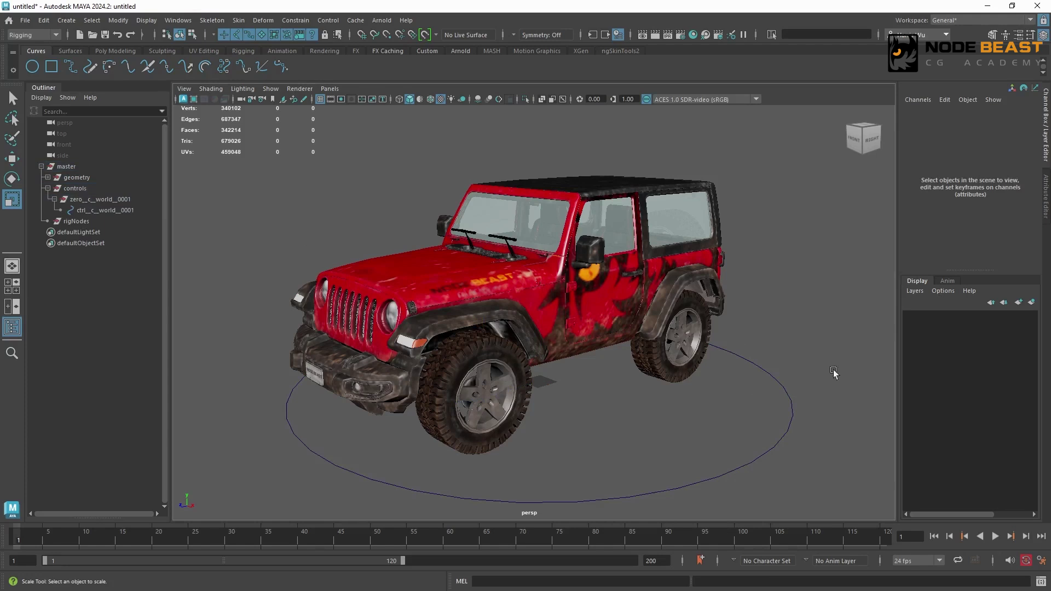
Enable drawing overrides on the world control's shape and set its index color to purple, leaving nothing selected
left_click_drag(804, 454, 736, 397)
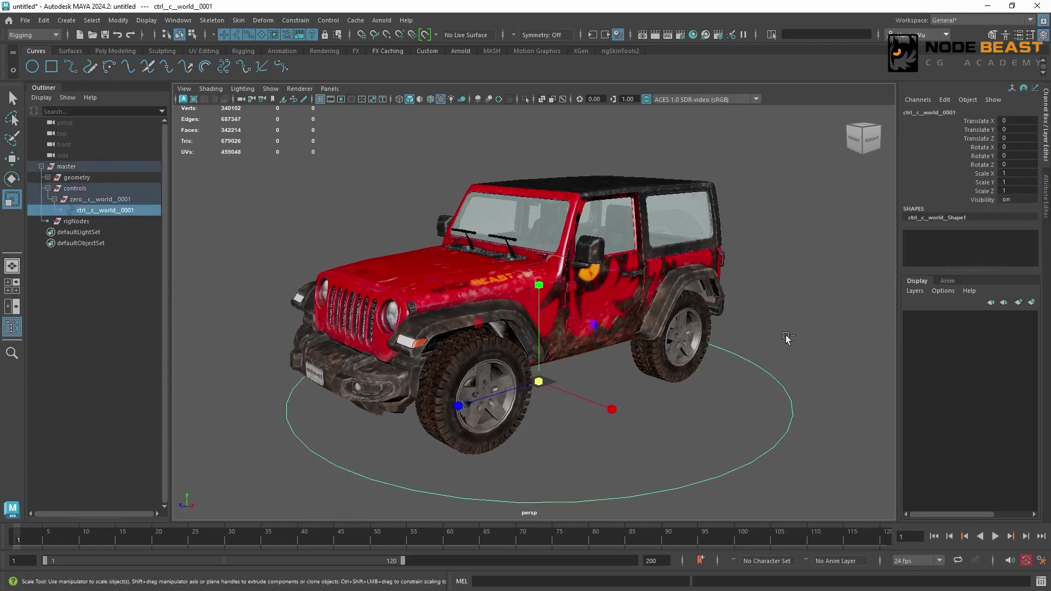
key("ctrl+a")
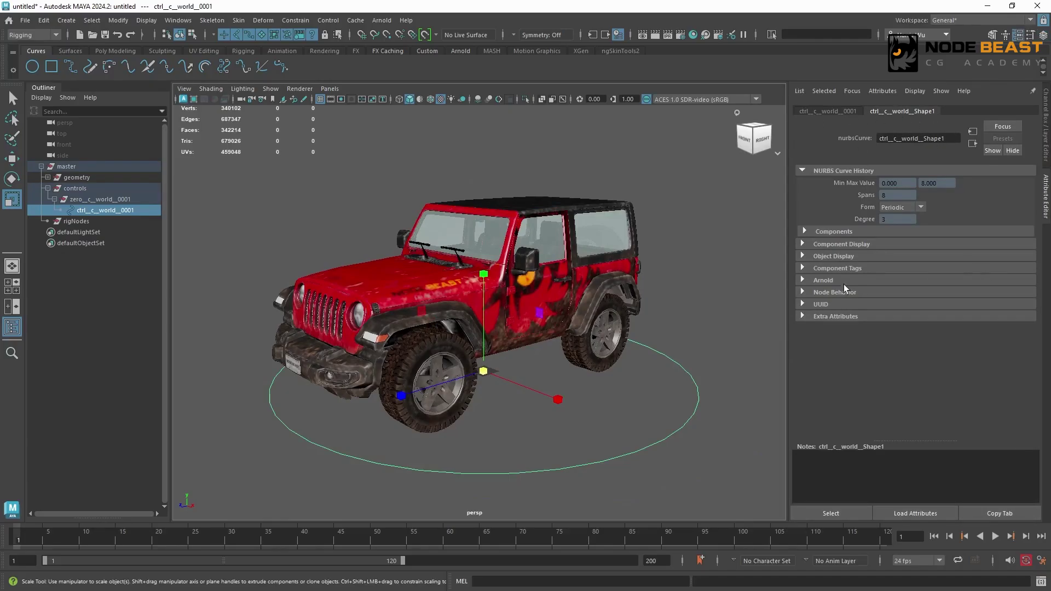
left_click(844, 257)
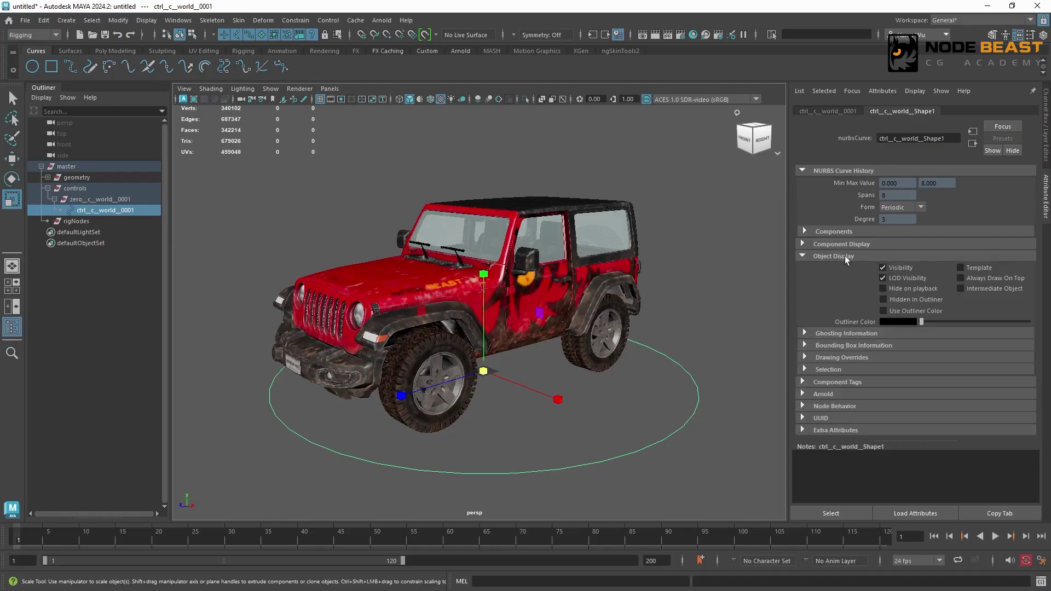
left_click(846, 358)
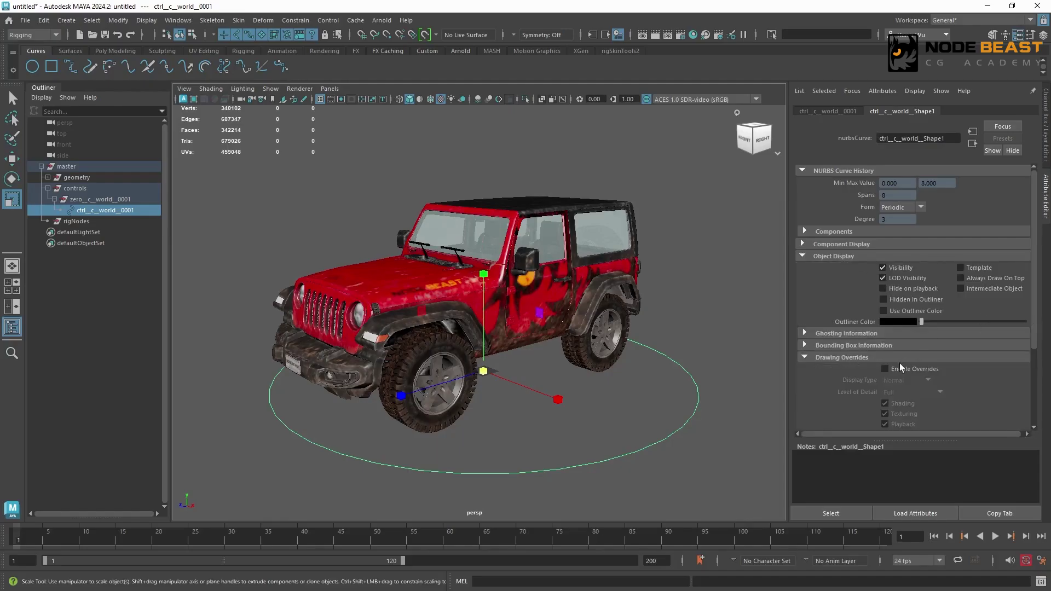
left_click(902, 369)
scroll(1030, 330, "down", 3)
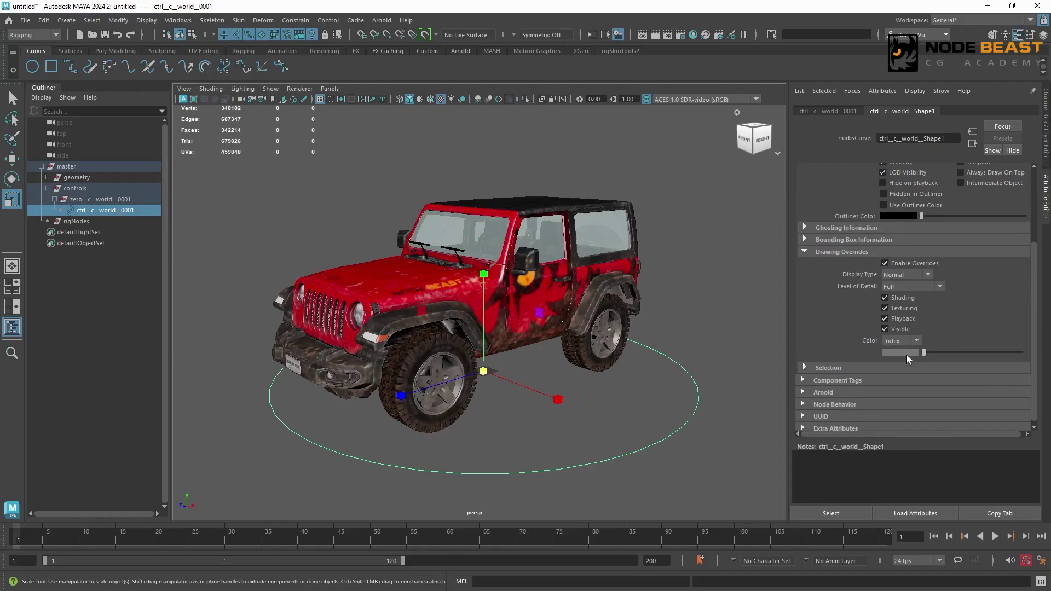
left_click_drag(928, 353, 1014, 357)
left_click_drag(1022, 354, 1019, 354)
left_click(741, 302)
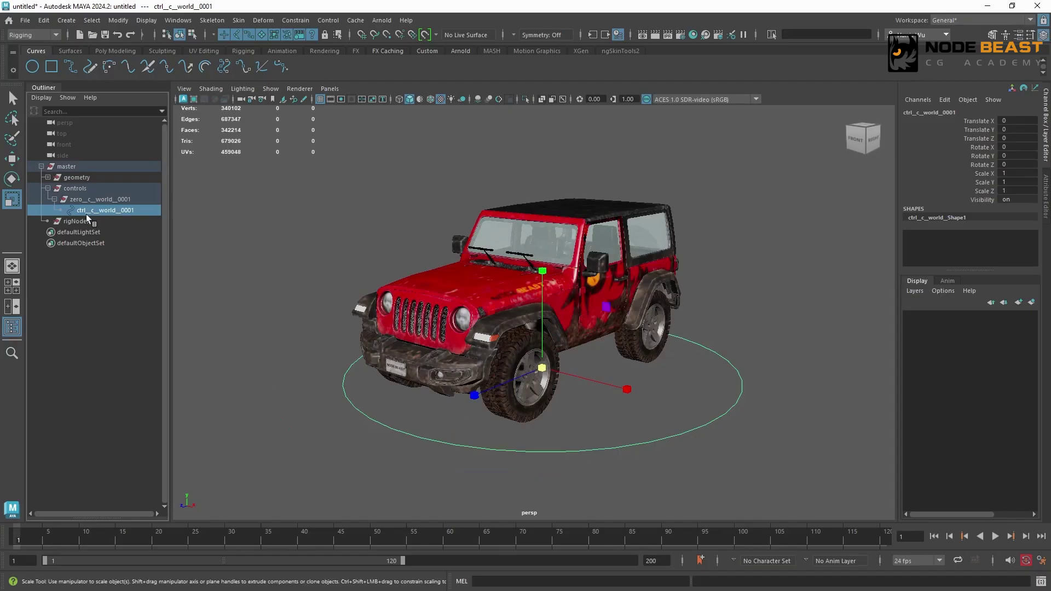
left_click(434, 201)
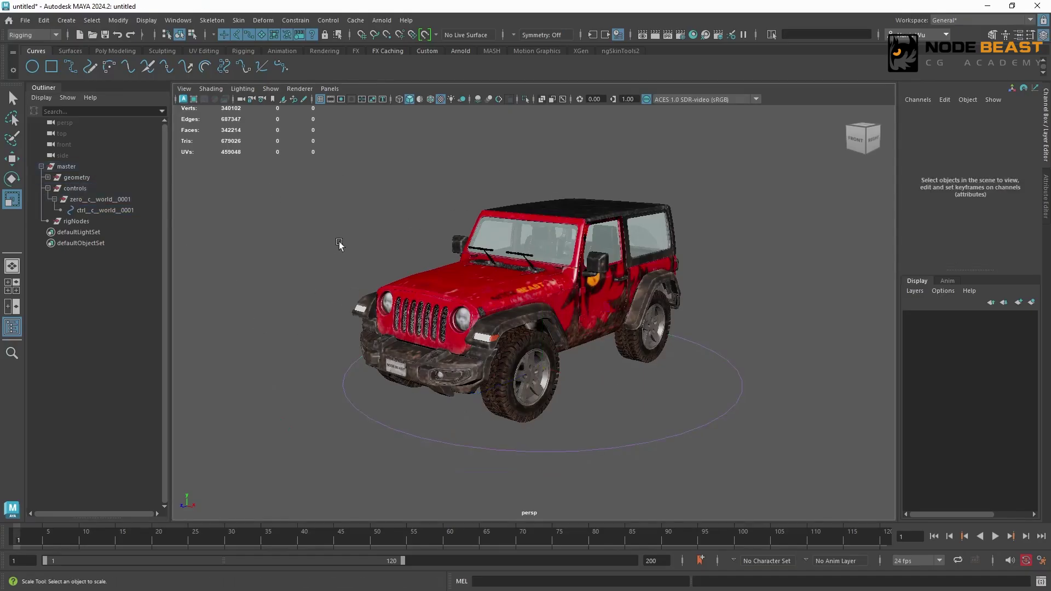
Create an empty group at the scene root and name it trans__c__low__world__0001
key("ctrl+g")
double_click(61, 231)
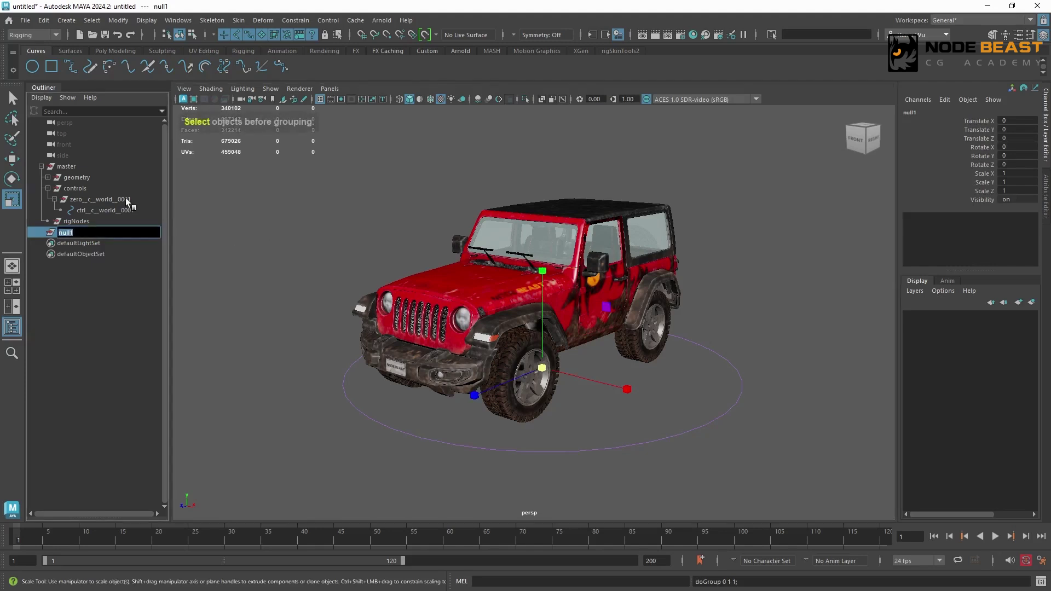
type("trans__c")
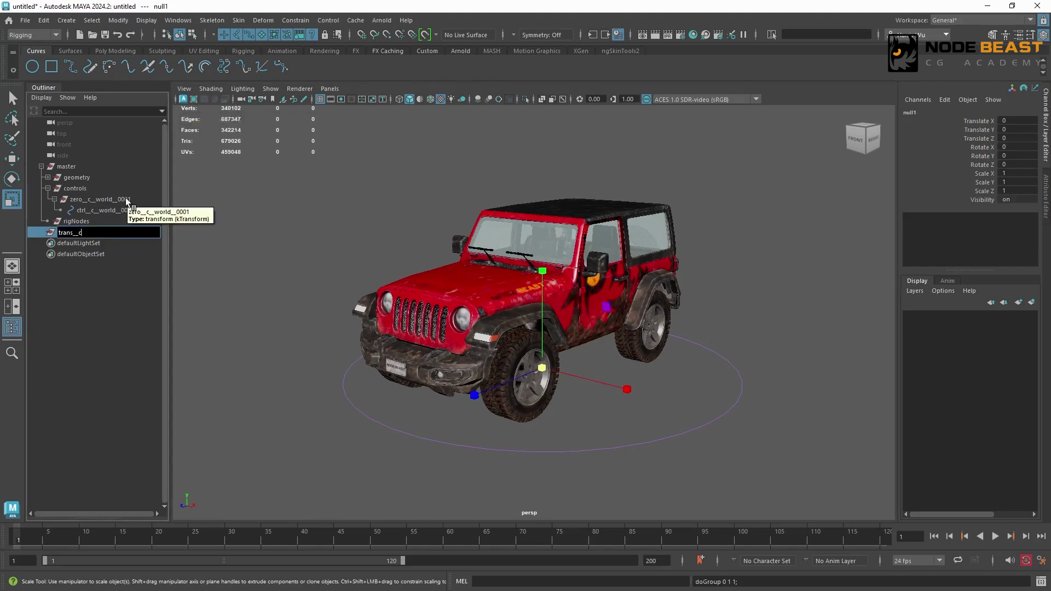
type("__low__world__0001")
key("Return")
Add a parent constraint and a scale constraint from ctrl__c__world__0001 to trans__c__low__world__0001, without maintaining the scale offset
left_click(118, 209)
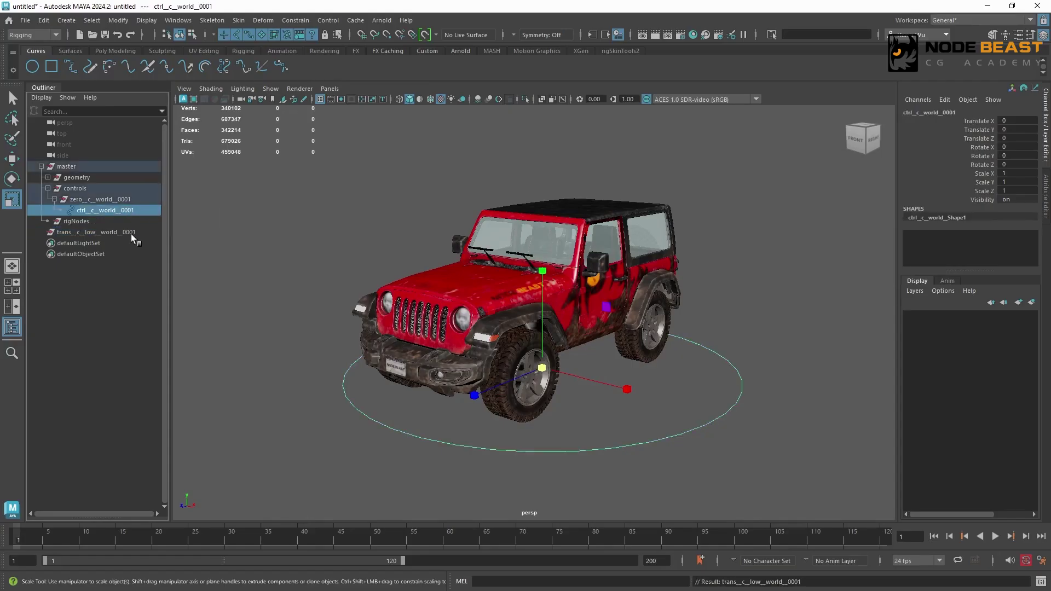
left_click(126, 232, "ctrl")
left_click(285, 20)
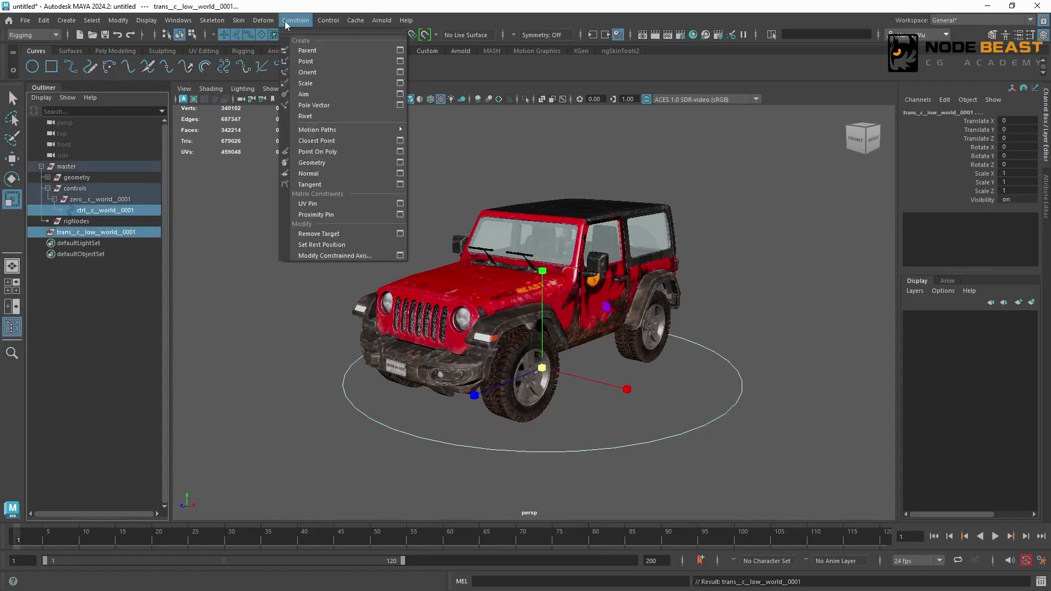
left_click(402, 51)
left_click(792, 437)
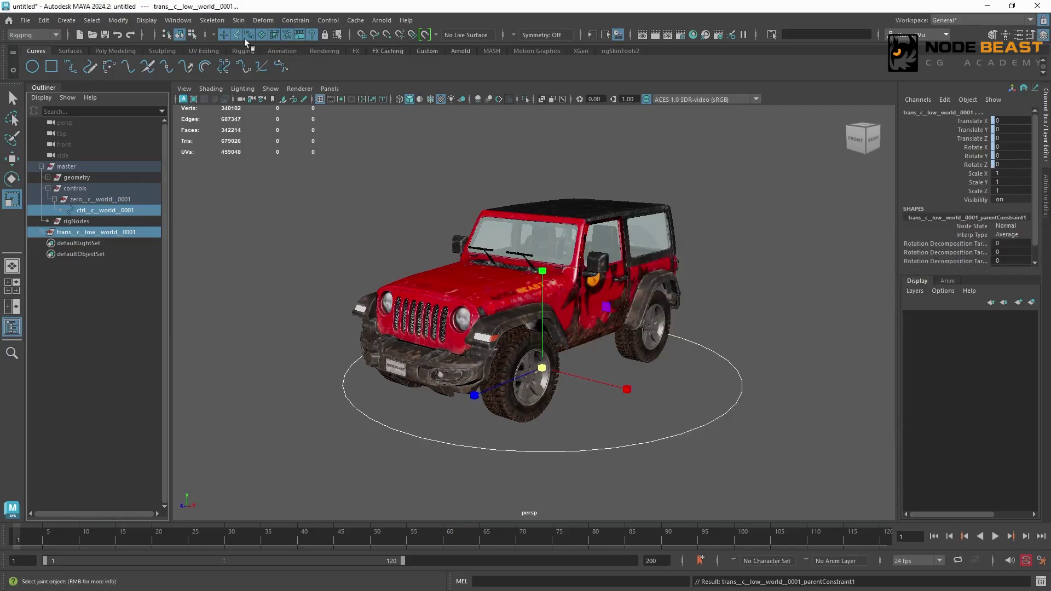
left_click(295, 20)
left_click(401, 82)
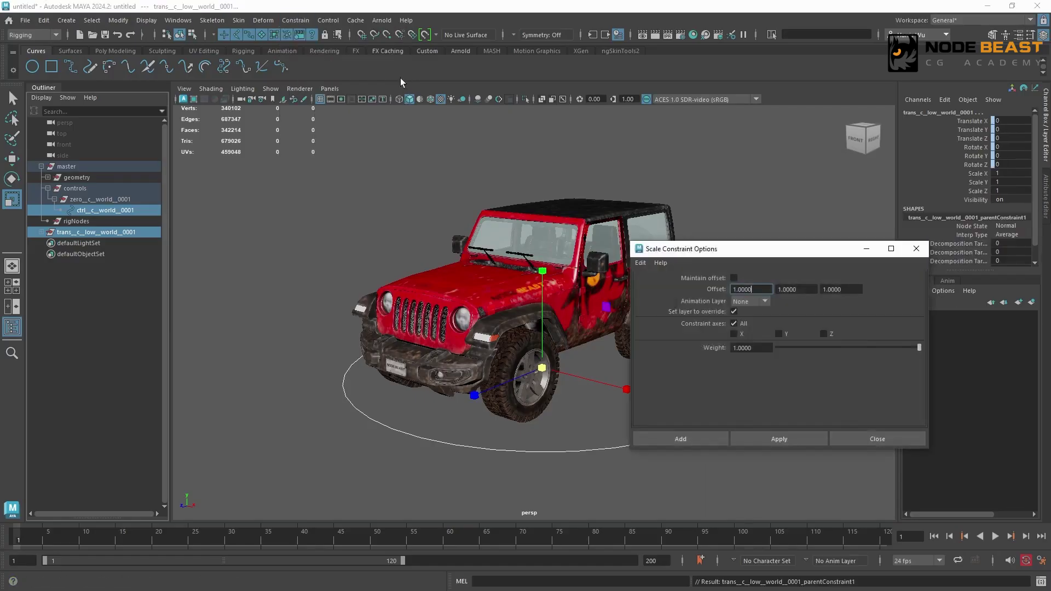
left_click(819, 437)
left_click(877, 439)
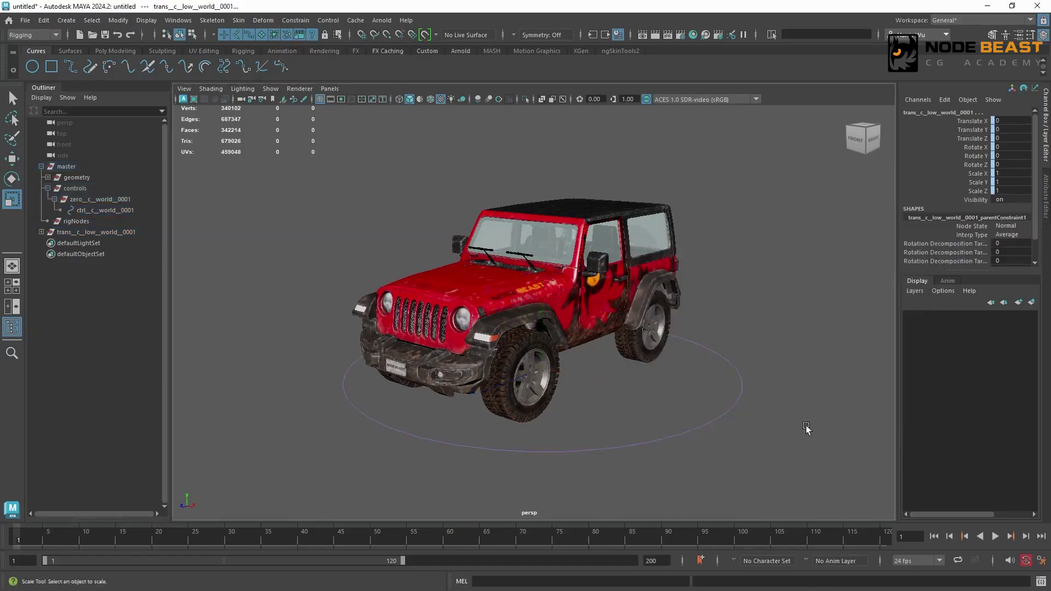
left_click(745, 411)
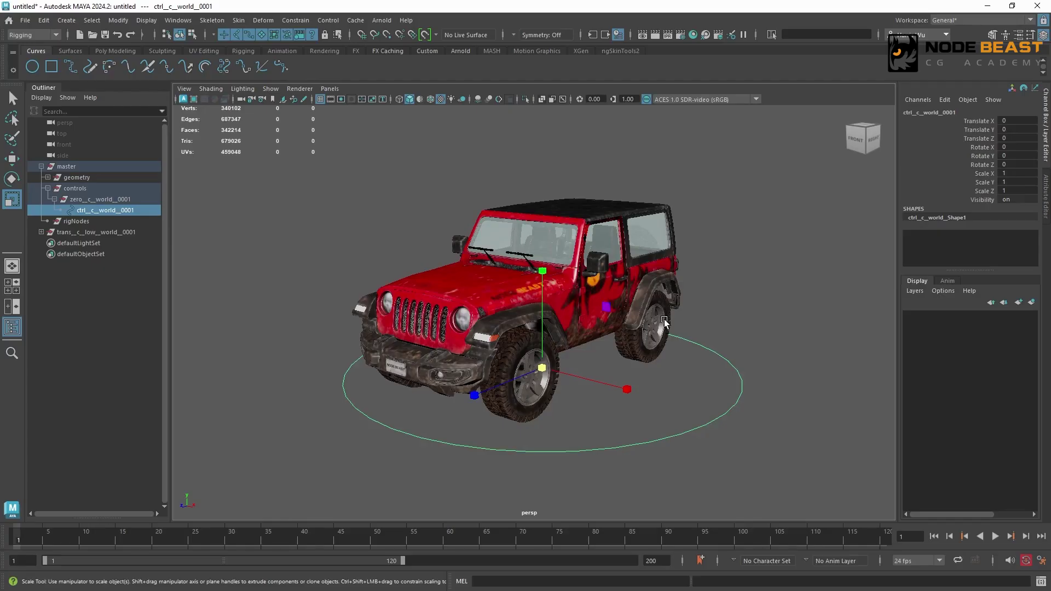
left_click(761, 272)
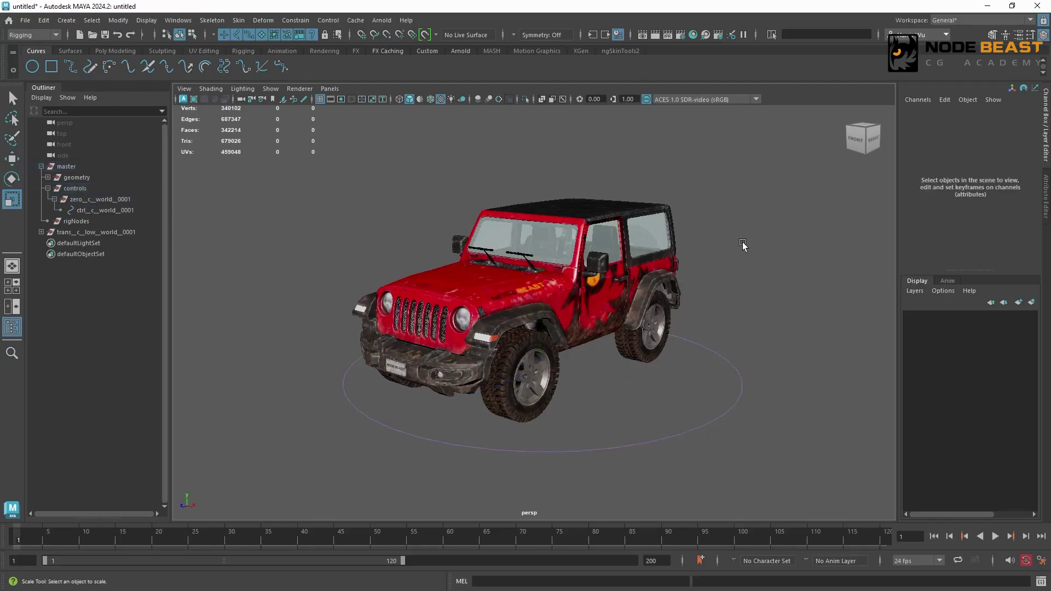
left_click_drag(719, 367, 719, 367)
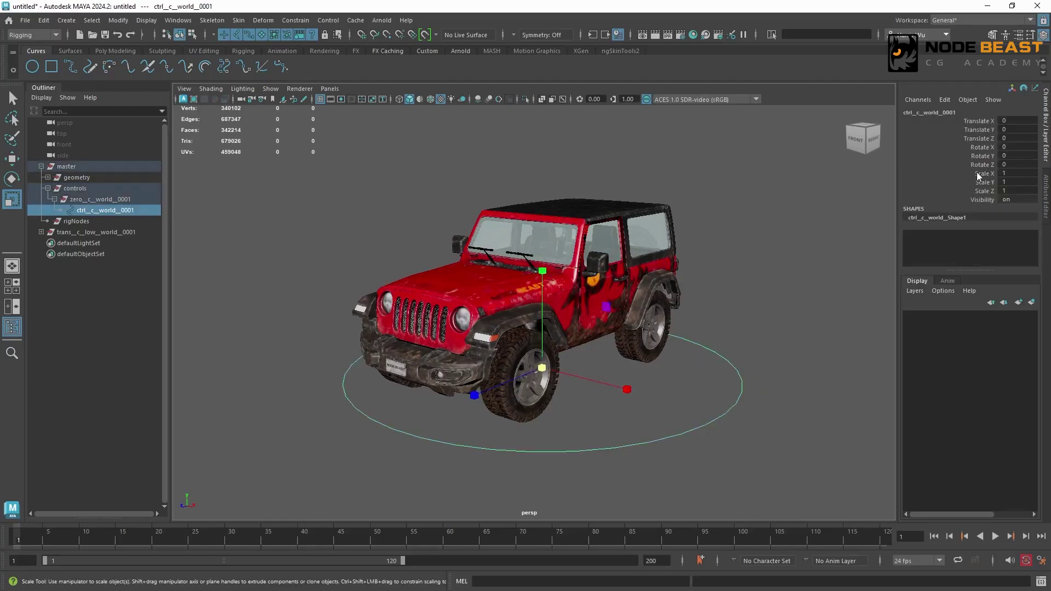
Parent trans__c__low__world__0001 under the geometry group and place the jeep group grp__c__low__jeep__0001 inside it
left_click(113, 233)
mouse_move(82, 184)
left_mouse_down()
mouse_move(83, 234)
mouse_move(81, 178)
left_mouse_up()
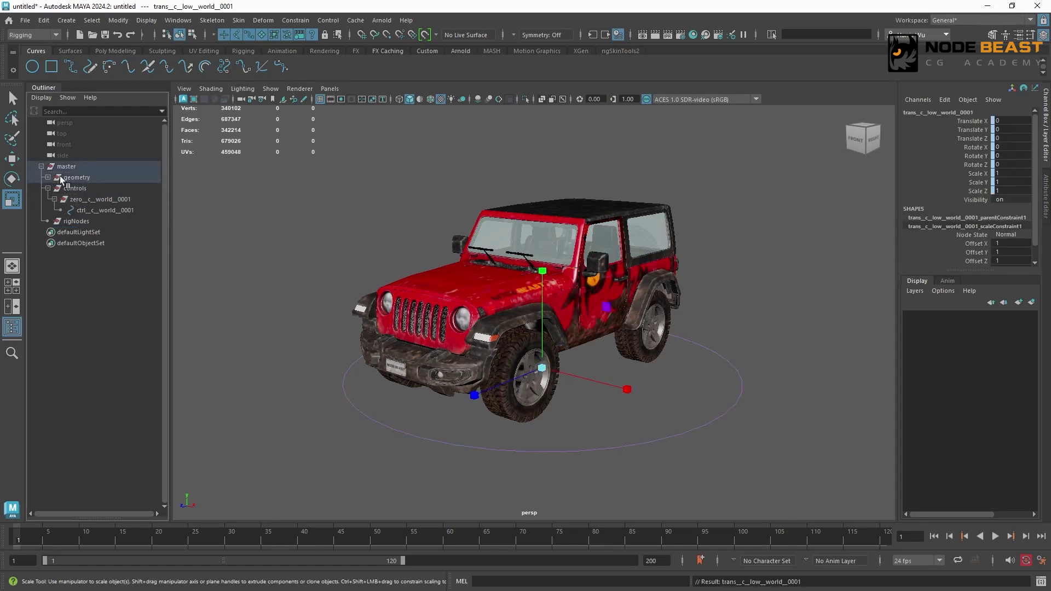
left_click(48, 177)
left_click(118, 188)
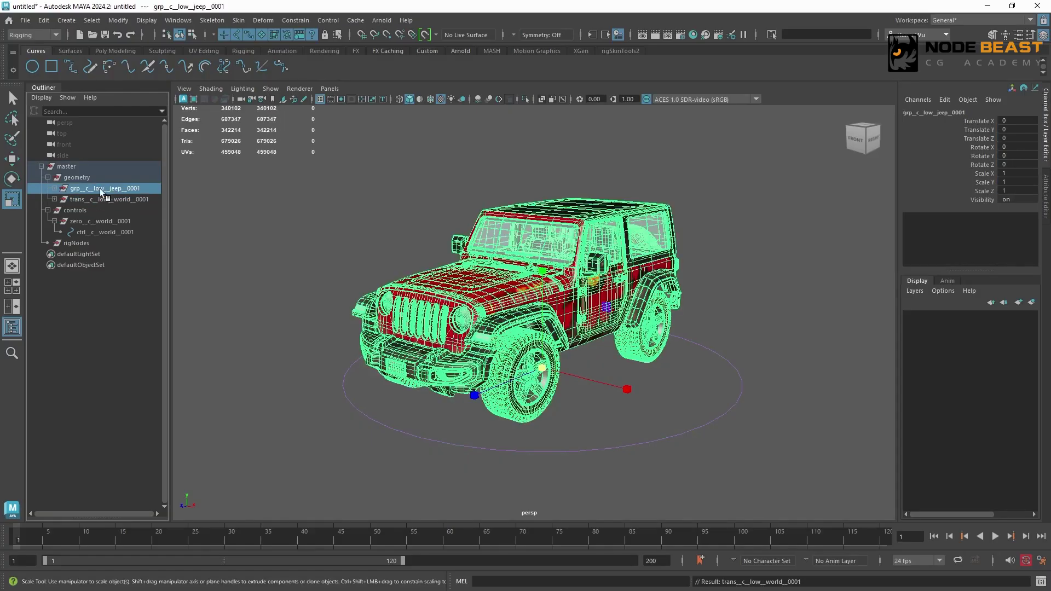
middle_click_drag(94, 193, 88, 198)
left_click(754, 326)
Test the rig by moving the world control ctrl__c__world__0001 freely, and undo the move
right_click_drag(753, 326, 608, 343, "alt")
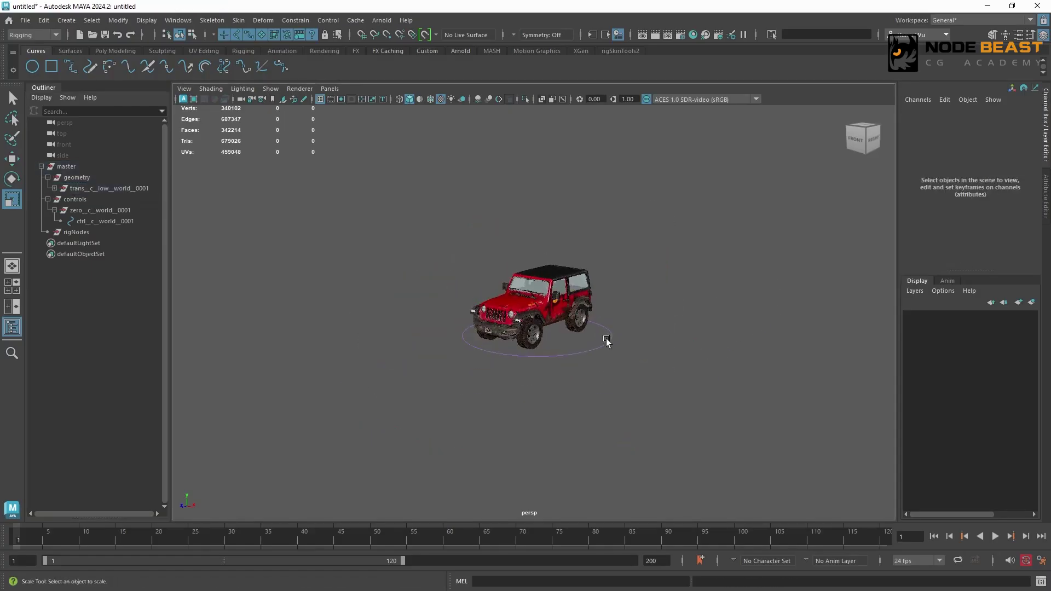
left_click_drag(608, 343, 600, 345, "alt")
left_click(601, 351)
key("w")
left_click_drag(537, 334, 575, 321)
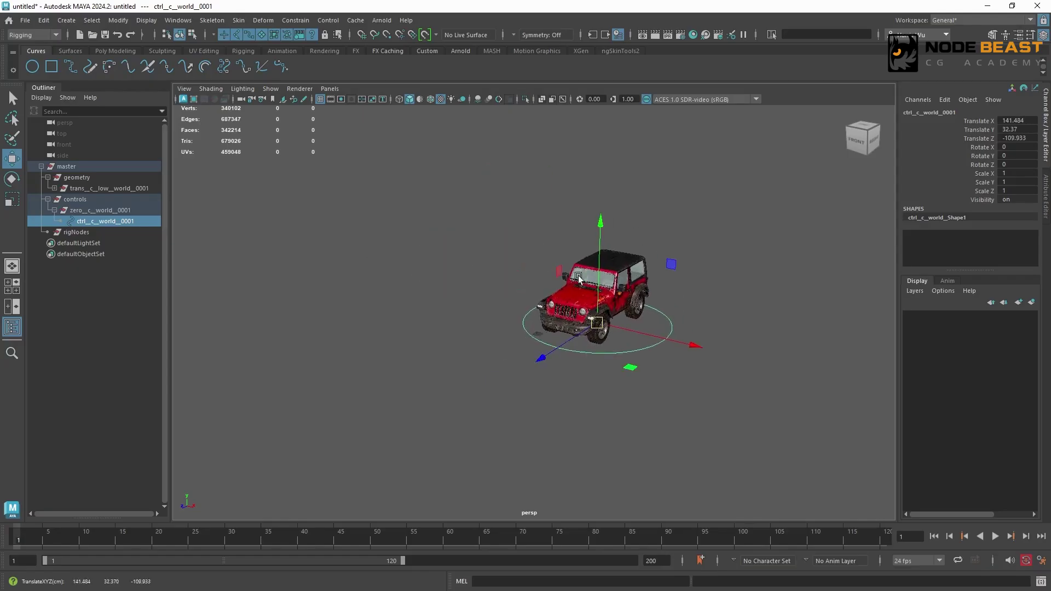
key("ctrl+z")
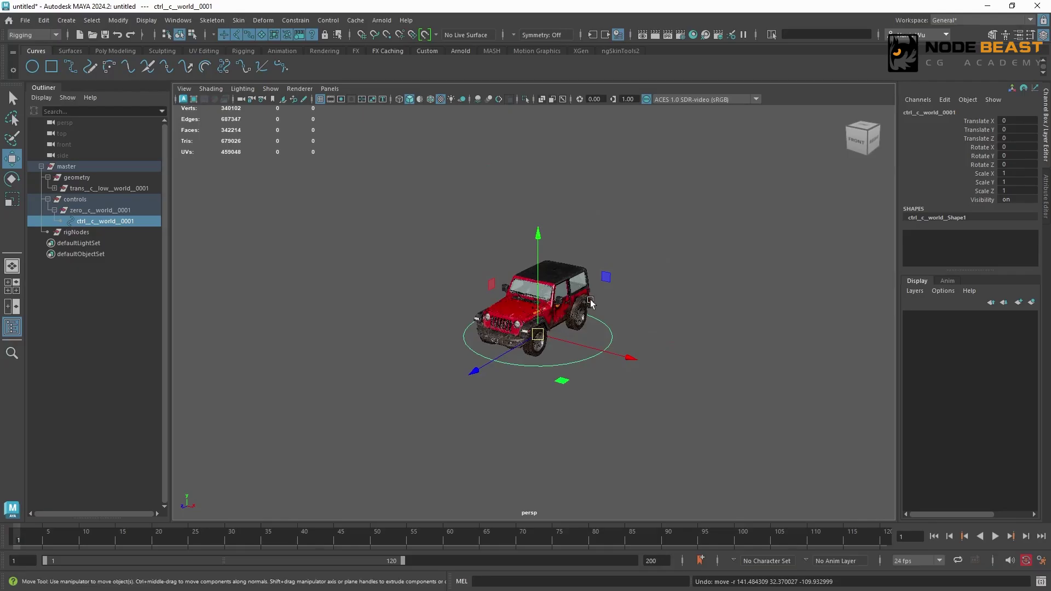
Move the world control across the ground plane to about X 674, Z -1302, and leave nothing selected
left_click_drag(581, 290, 378, 300, "alt")
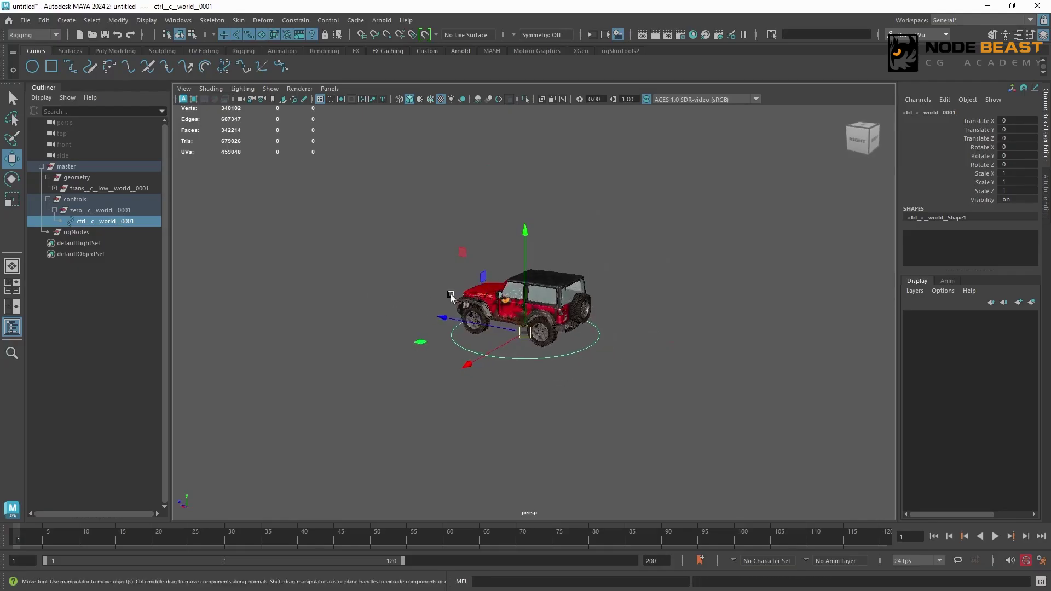
right_click_drag(450, 296, 740, 379, "alt")
left_click_drag(548, 355, 579, 345, "alt")
right_click_drag(641, 315, 439, 317, "alt")
left_click_drag(438, 317, 427, 376, "alt")
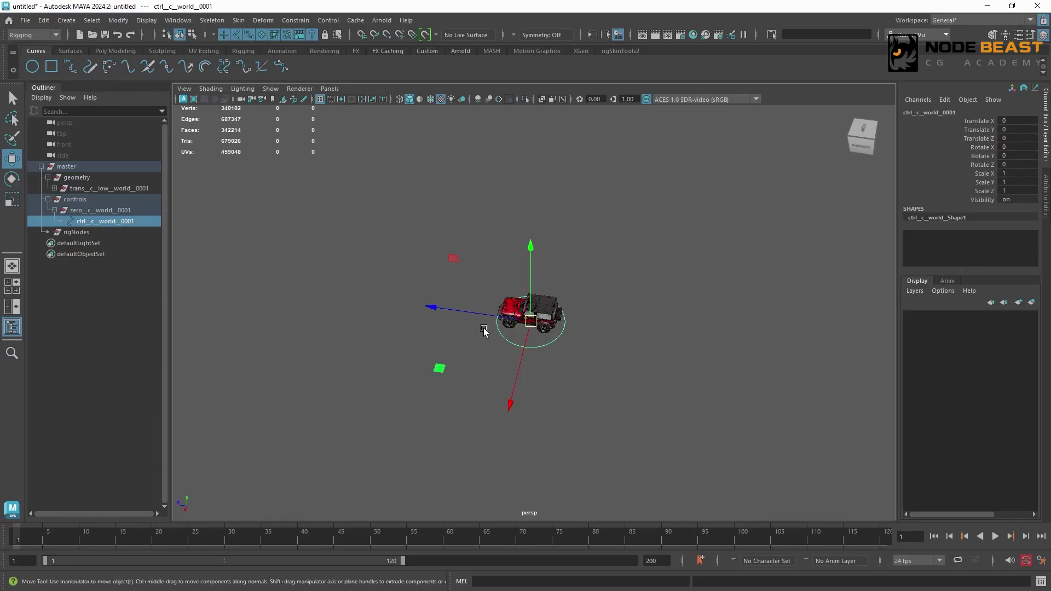
left_click_drag(440, 369, 629, 481)
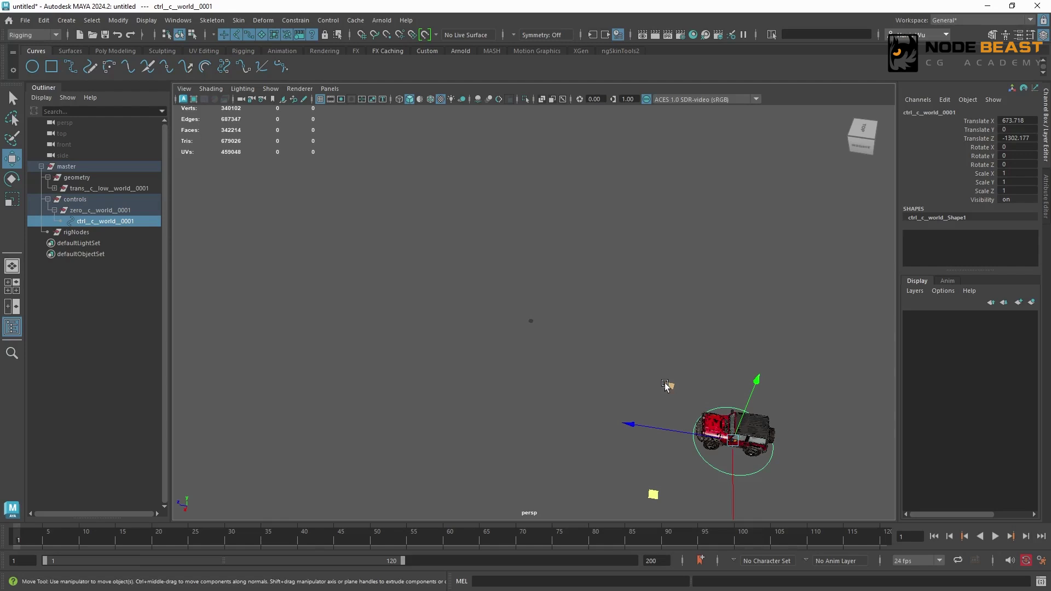
mouse_move(685, 349)
left_mouse_down("alt")
mouse_move(701, 311)
mouse_move(705, 347)
left_mouse_up("alt")
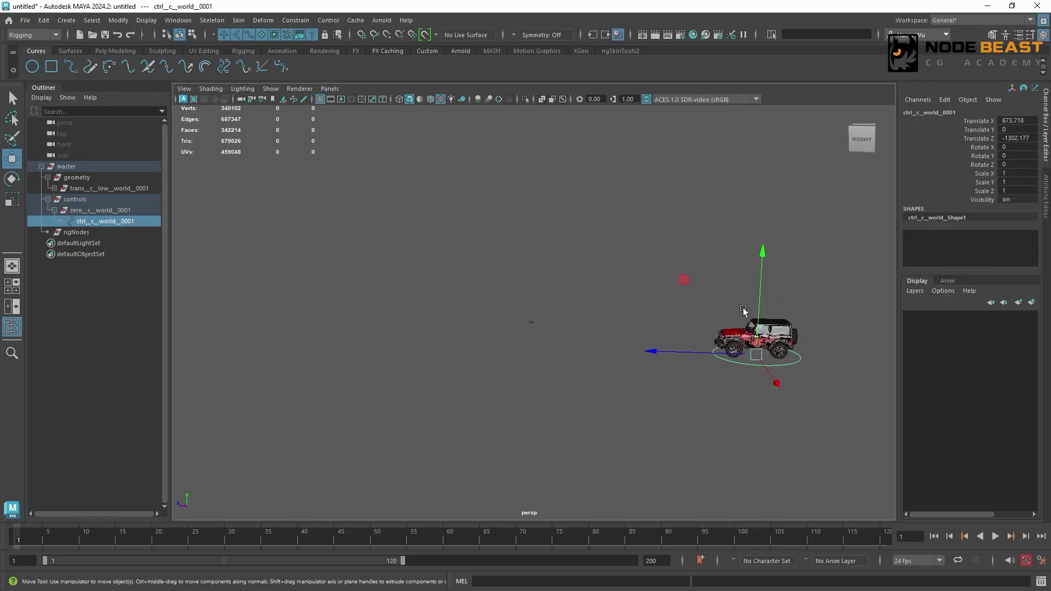
left_click(717, 305)
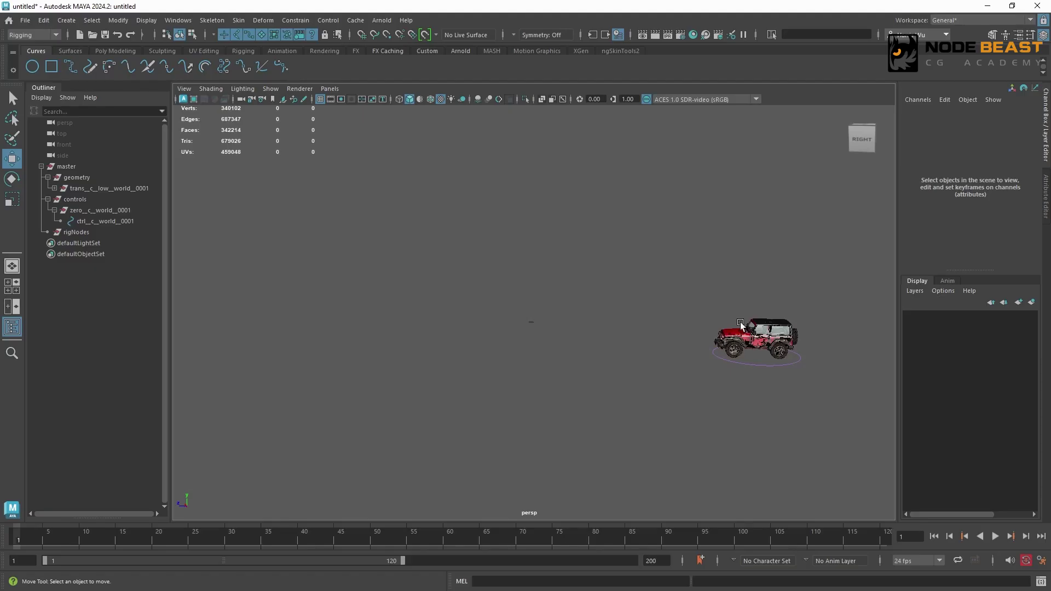
left_click(128, 221)
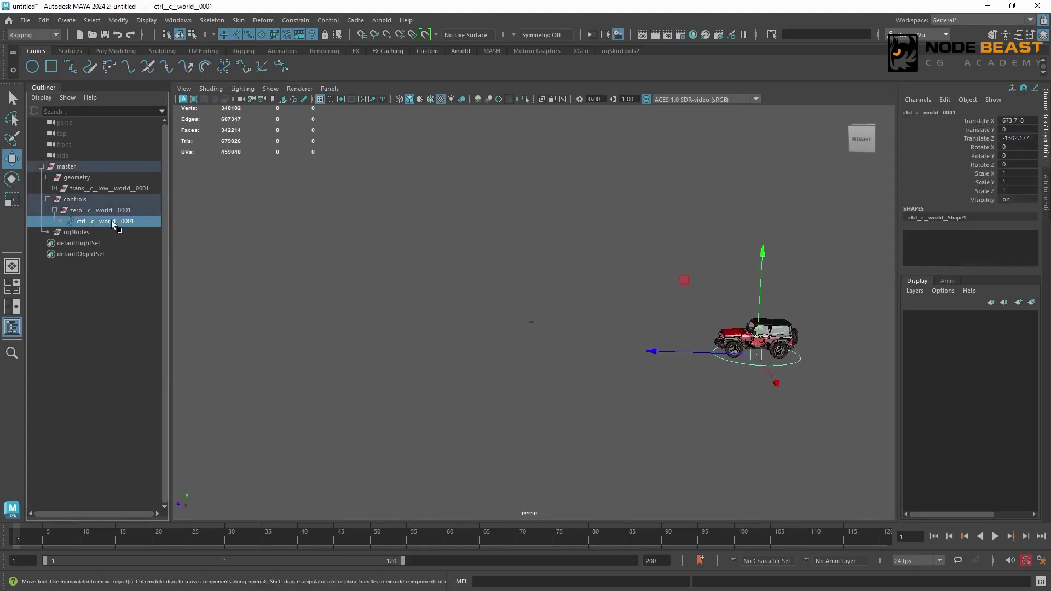
left_click(701, 255)
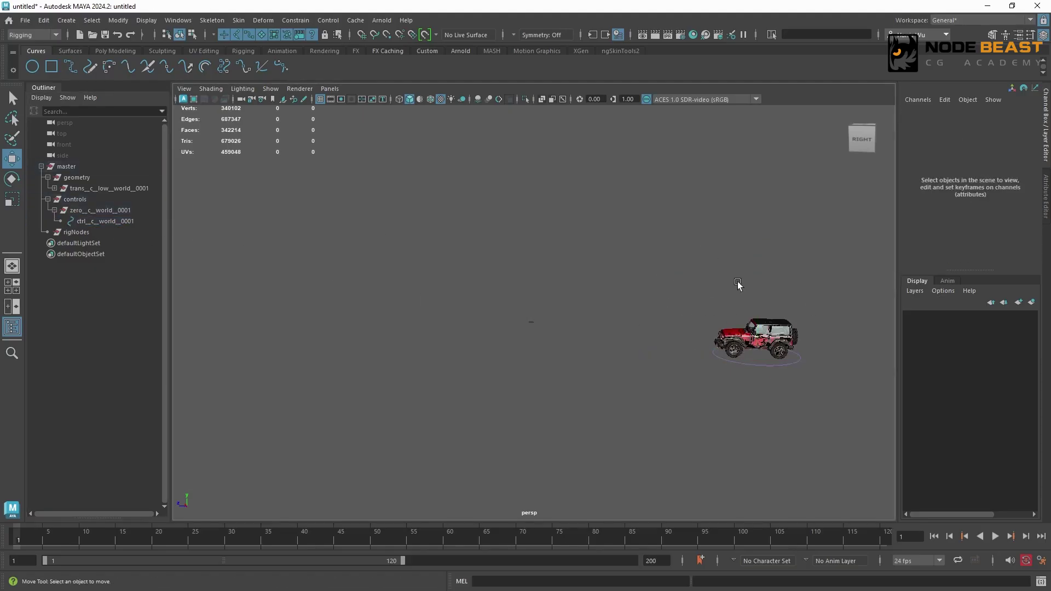
Test the rig by scaling the world control ctrl__c__world__0001 uniformly to about 3.135, and undo the scaling
left_click_drag(757, 368, 772, 418, "alt")
left_click(756, 435)
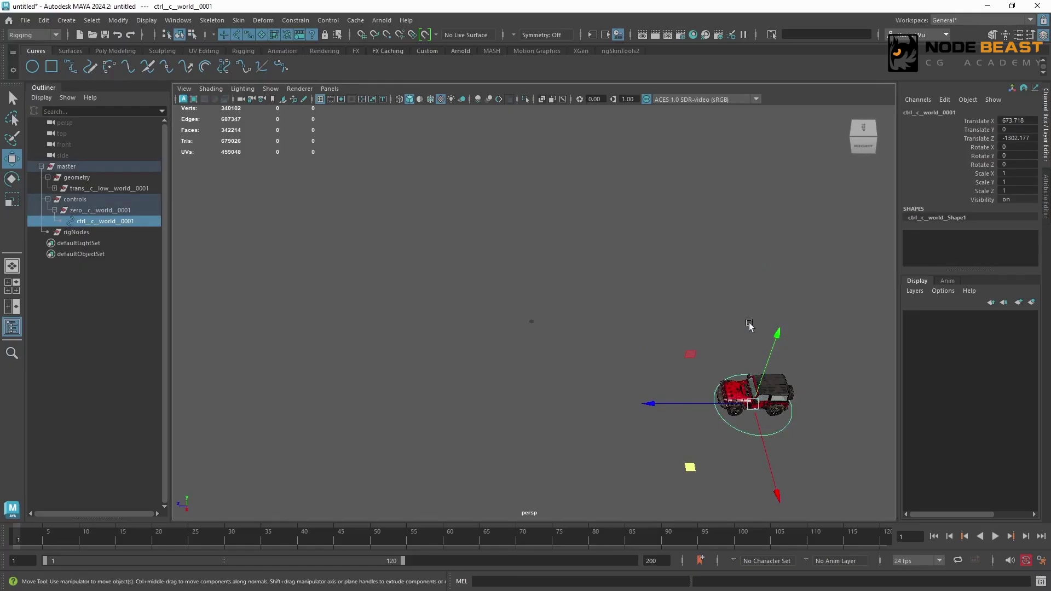
key("r")
left_click_drag(763, 314, 687, 304, "alt")
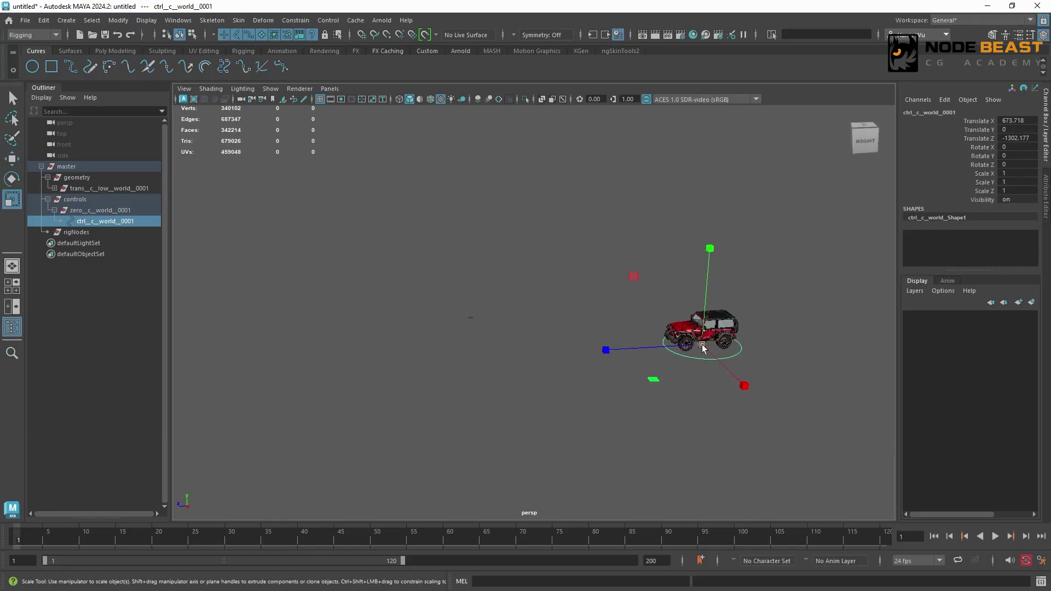
left_click_drag(654, 355, 827, 366)
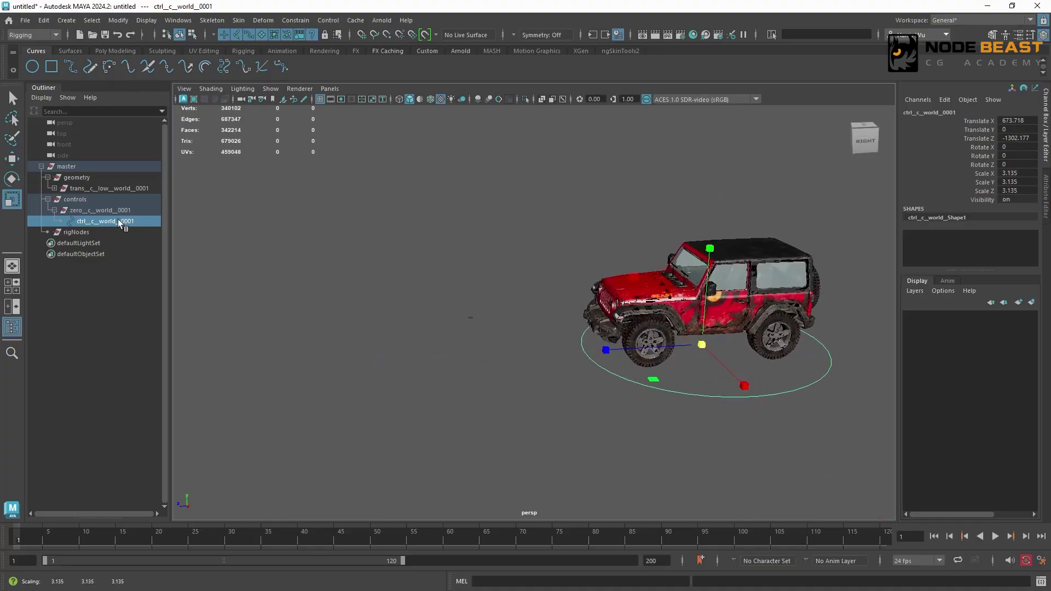
key("ctrl+z")
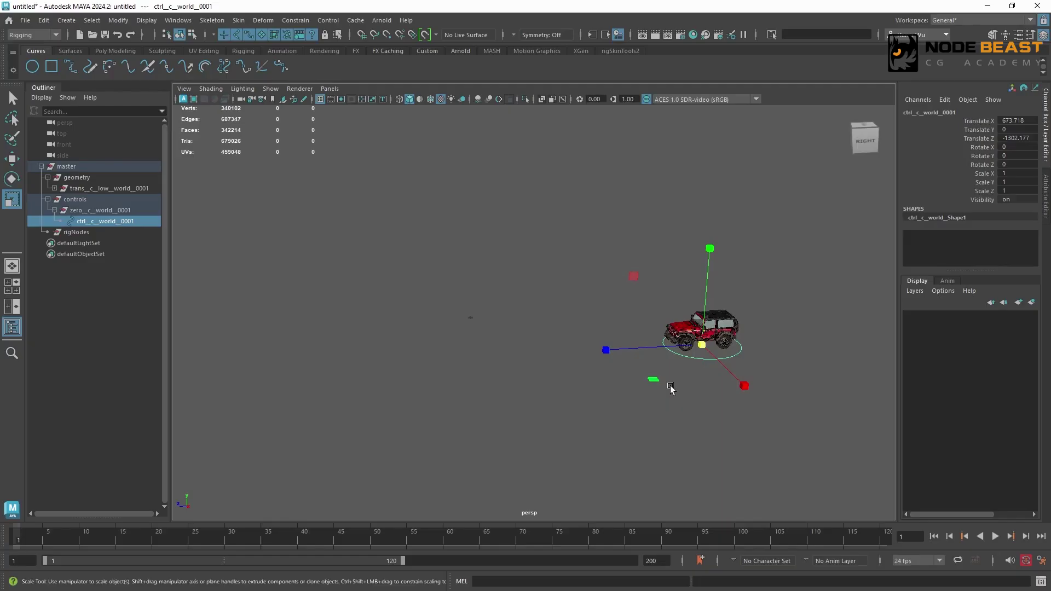
Rotate the world control about the vertical axis to roughly -89 degrees in Y
left_click_drag(679, 384, 583, 383, "alt")
key("w")
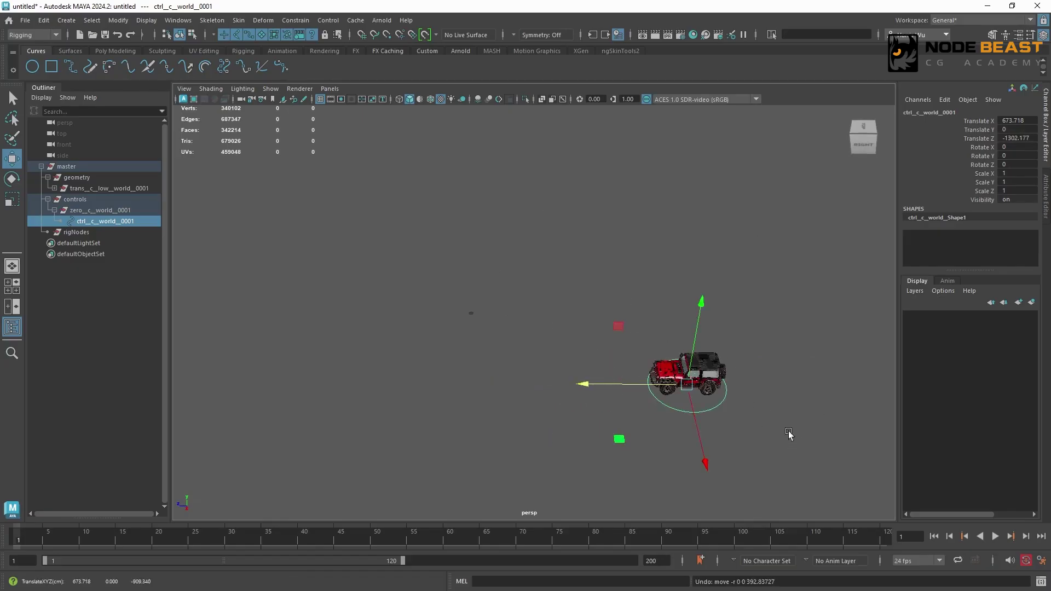
key("e")
left_click_drag(776, 435, 627, 446)
key("w")
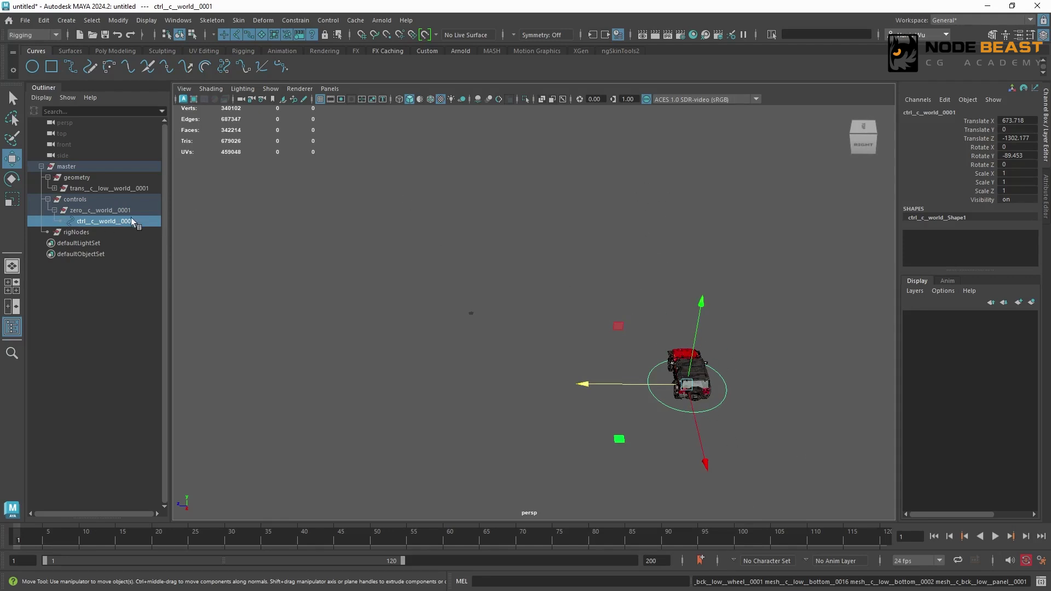
Test moving grp__c__low__jeep__0001 along its own Z axis with the Move tool in object space, undoing each move
left_click(64, 189)
left_click(54, 189)
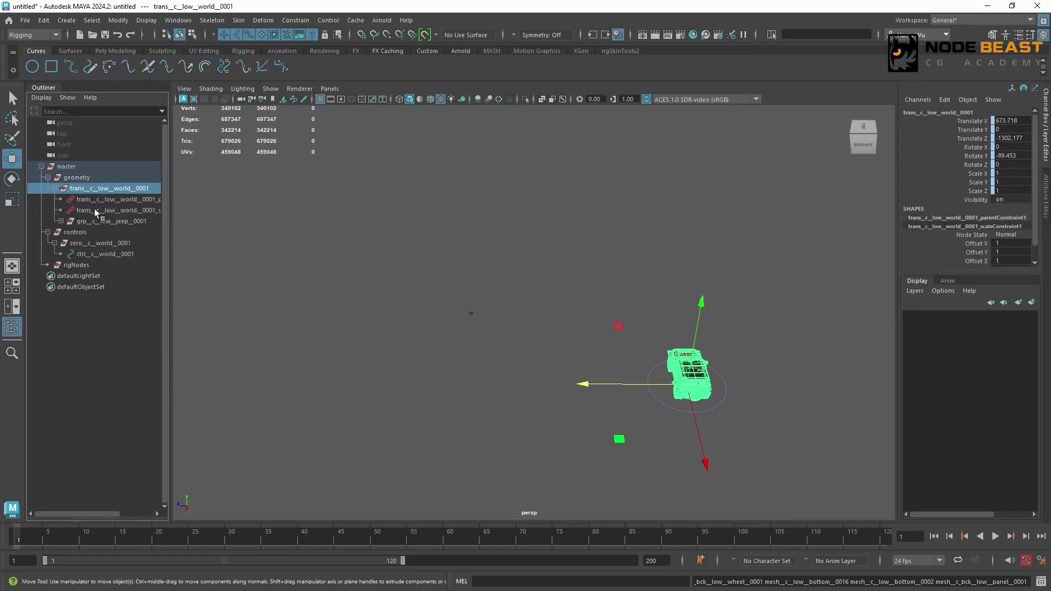
left_click(135, 222)
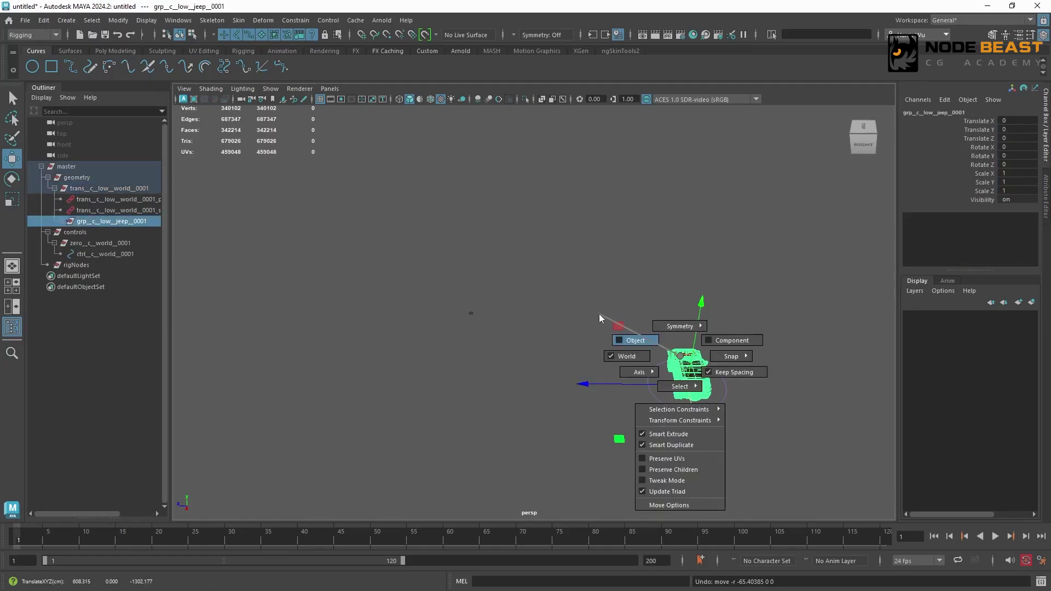
left_click(599, 314)
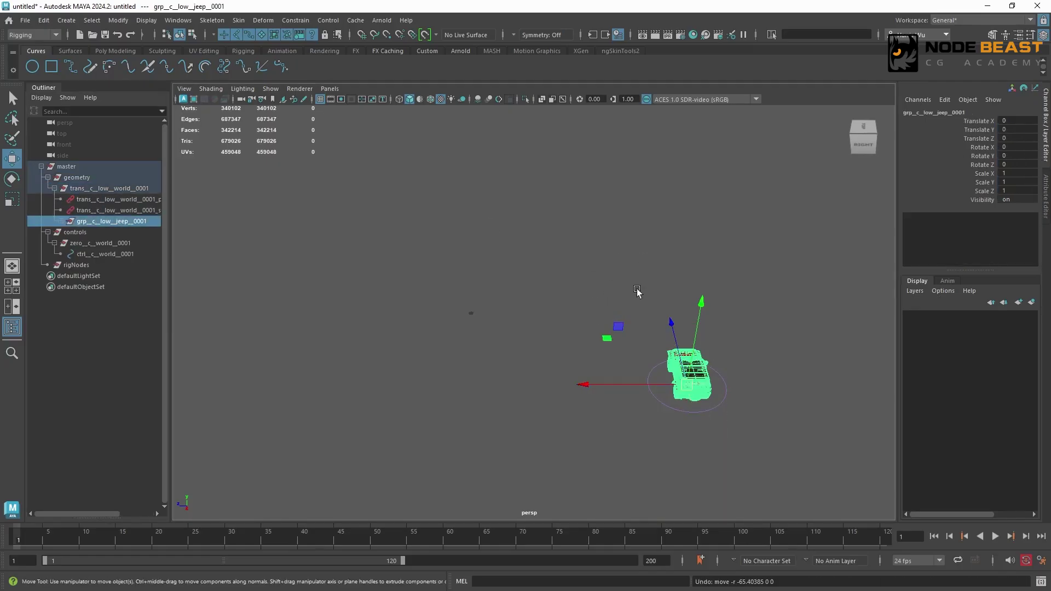
left_click_drag(672, 324, 640, 192)
key("ctrl+z")
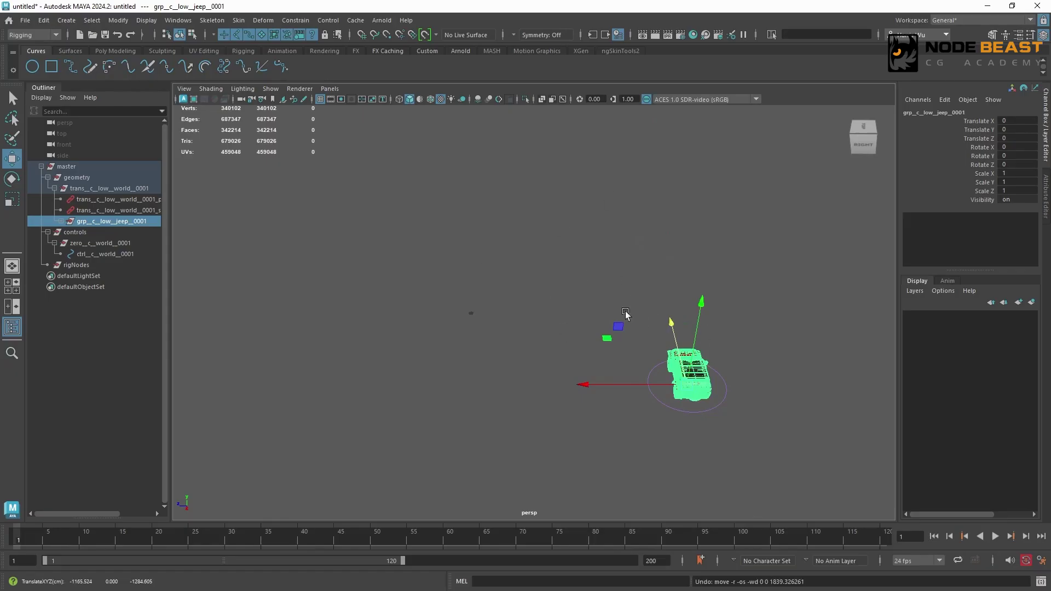
left_click_drag(672, 323, 639, 136)
key("ctrl+z")
Reset the world control's Rotate Y to 0
left_click(722, 402)
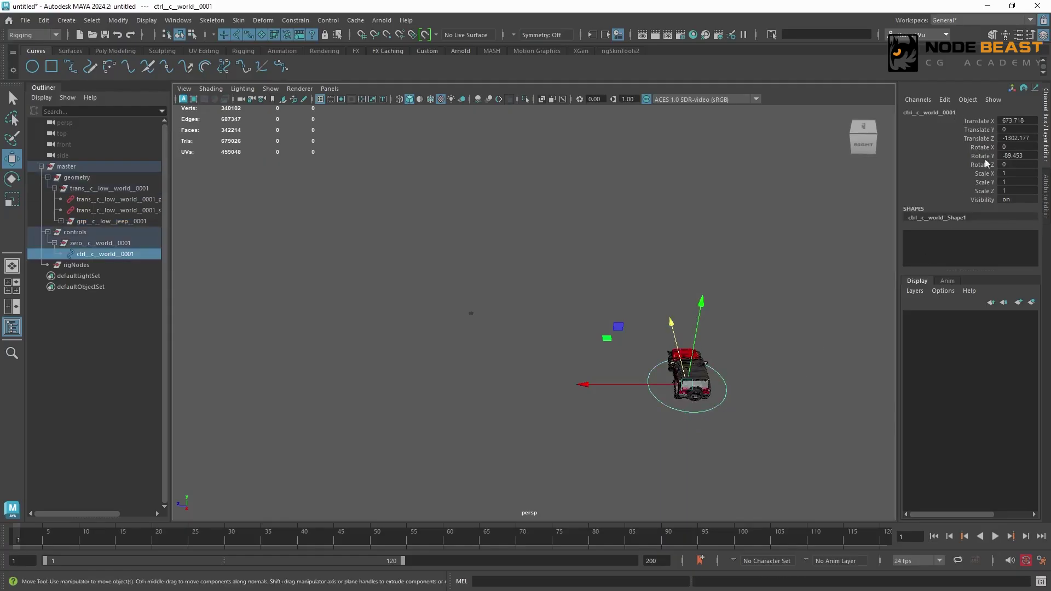
left_click(1005, 156)
type("0")
key("Return")
Test moving the jeep group grp__c__low__jeep__0001 along Z away from its control, undo the moves, and clear the selection
left_click(115, 221)
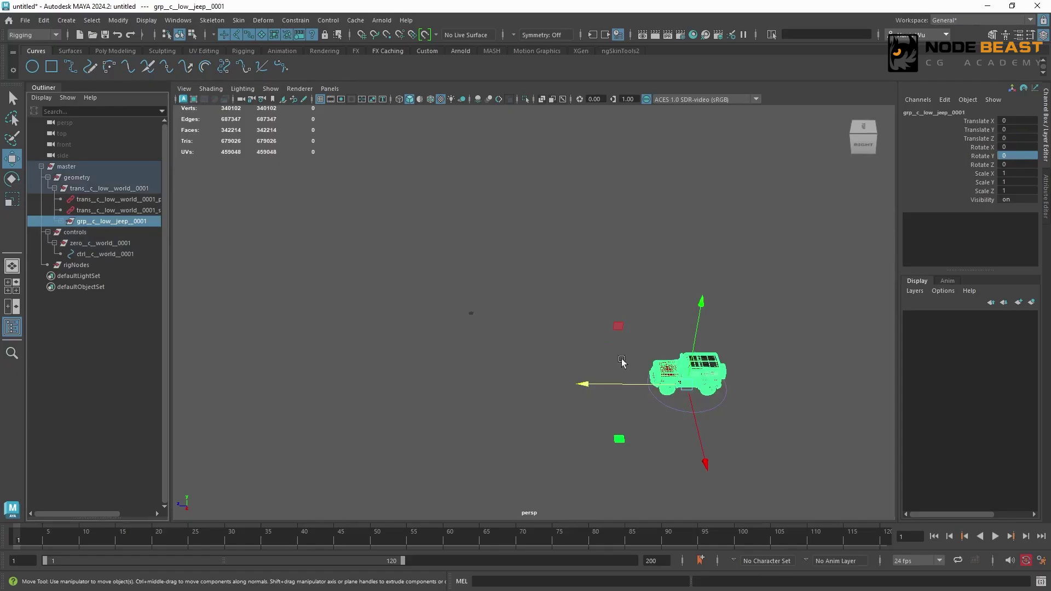
mouse_move(612, 384)
left_mouse_down()
mouse_move(303, 355)
mouse_move(703, 385)
mouse_move(595, 379)
left_mouse_up()
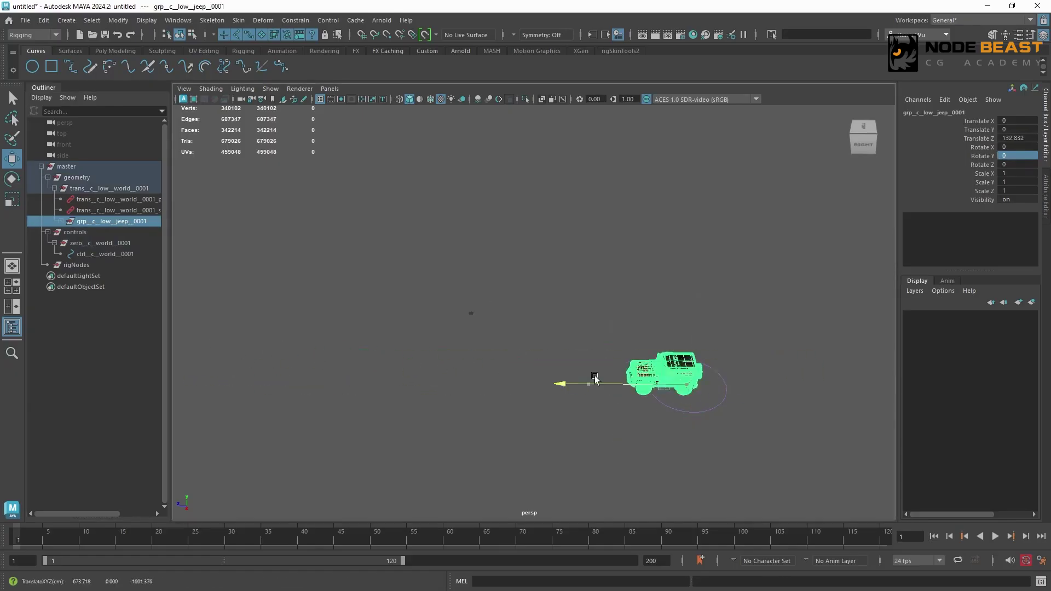
key("ctrl+z")
key("ctrl+z")
key("ctrl+z")
key("ctrl+z")
key("ctrl+z")
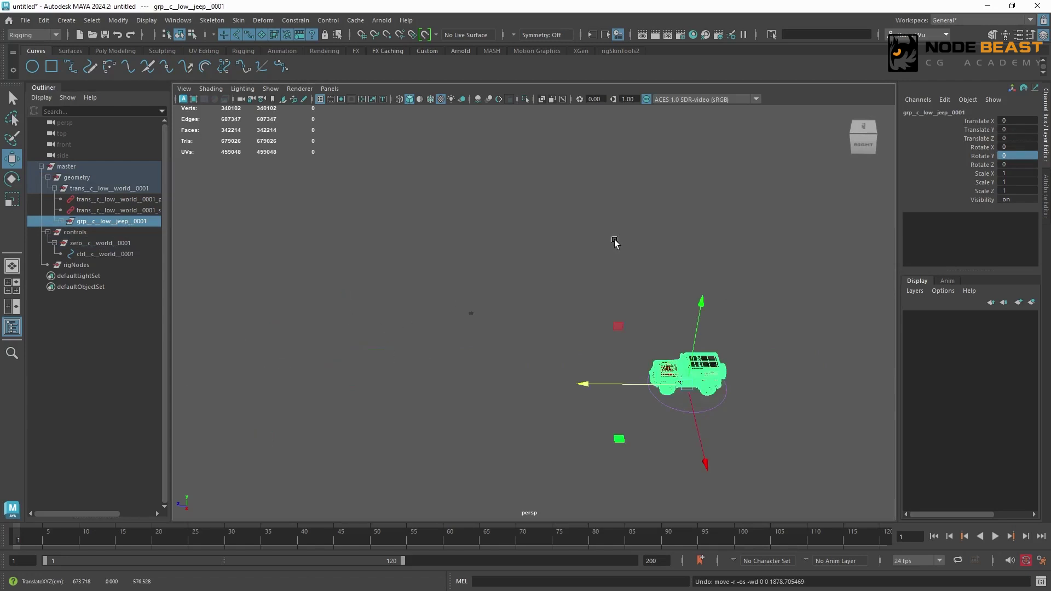
left_click(615, 244)
Set Translate X, Y and Z of ctrl__c__world__0001 to 0 and frame the jeep closely in the perspective view
left_click(716, 410)
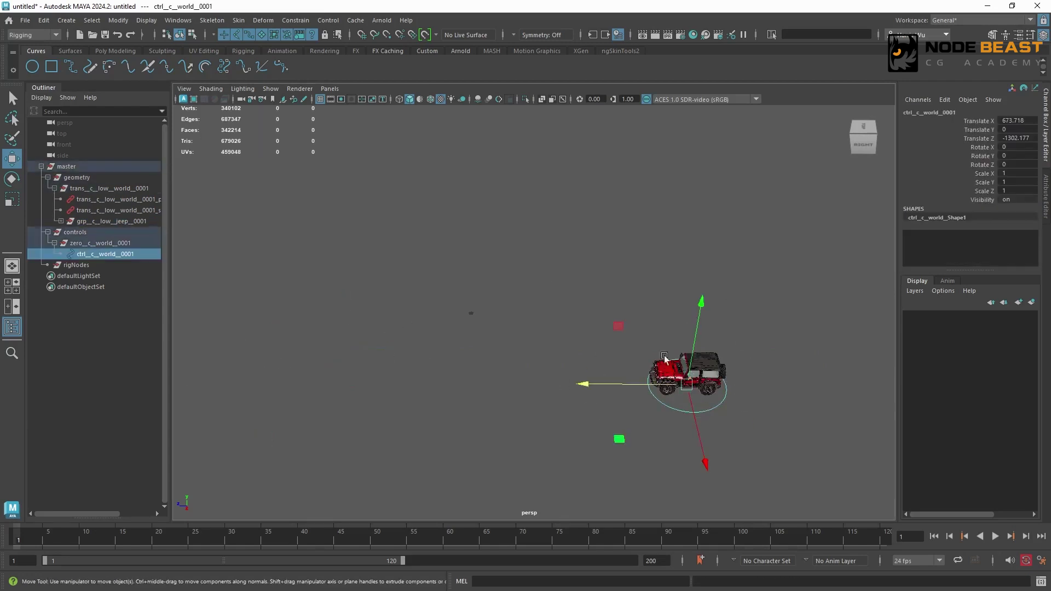
left_click_drag(1013, 121, 1017, 138)
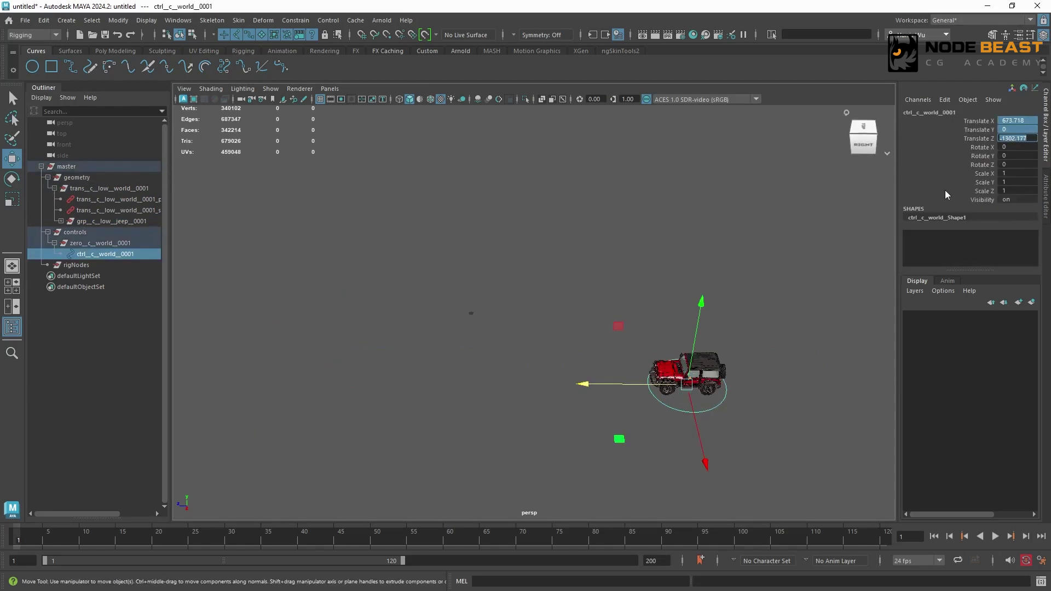
type("0")
key("Return")
left_click_drag(564, 293, 627, 293, "alt")
right_click_drag(627, 293, 688, 288, "alt")
middle_click_drag(689, 288, 632, 294, "alt")
right_click_drag(632, 294, 743, 301, "alt")
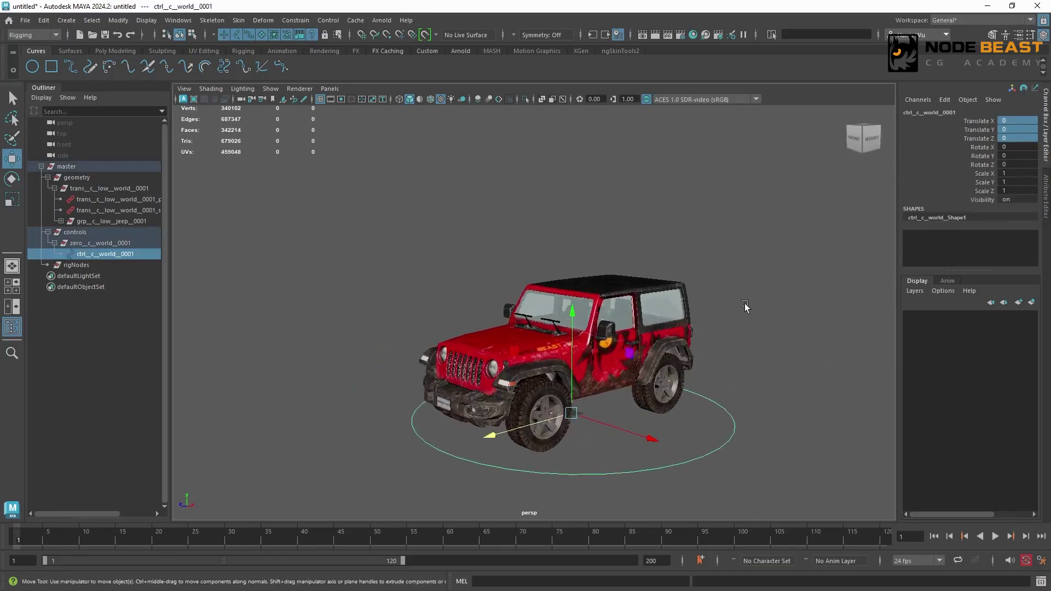
middle_click_drag(711, 300, 660, 275, "alt")
right_click_drag(660, 275, 680, 291, "alt")
left_click_drag(718, 311, 729, 312, "alt")
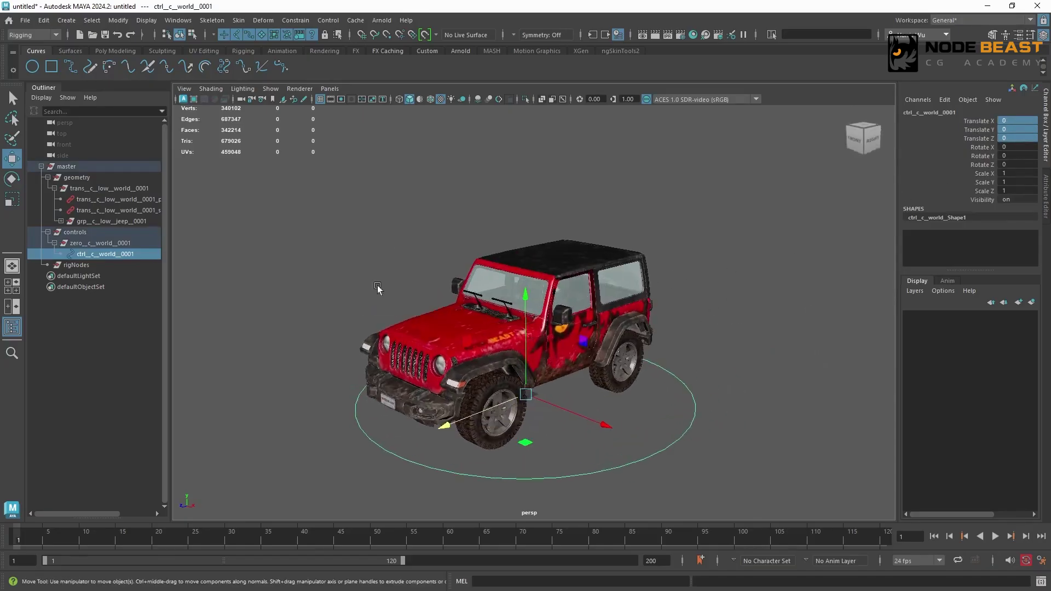
Test non-uniform scaling of the world control along X at about 0.62 and 0.73, undoing each change
left_click(980, 174)
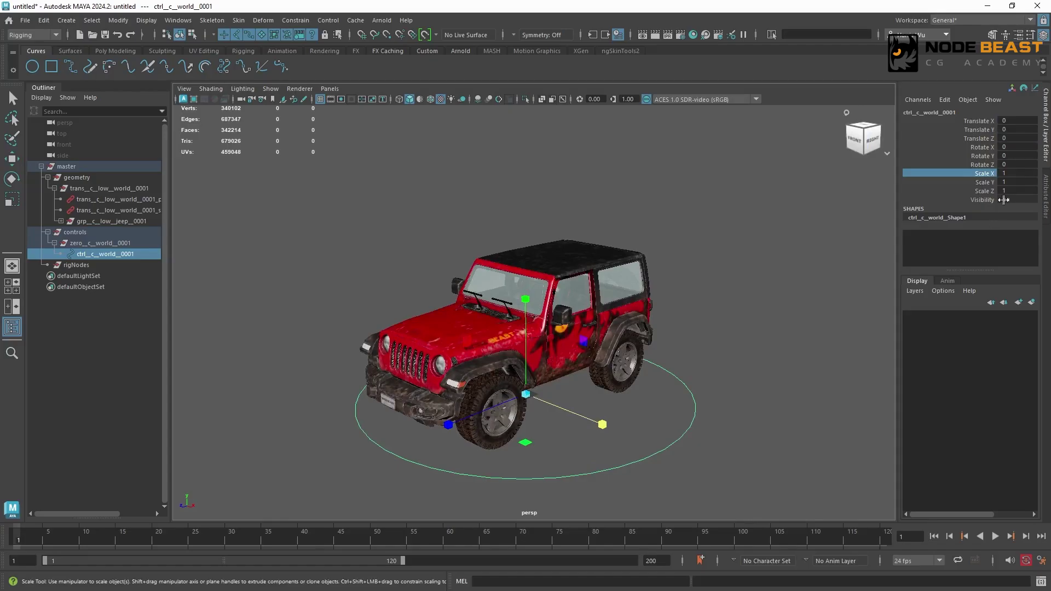
left_click_drag(603, 425, 573, 413)
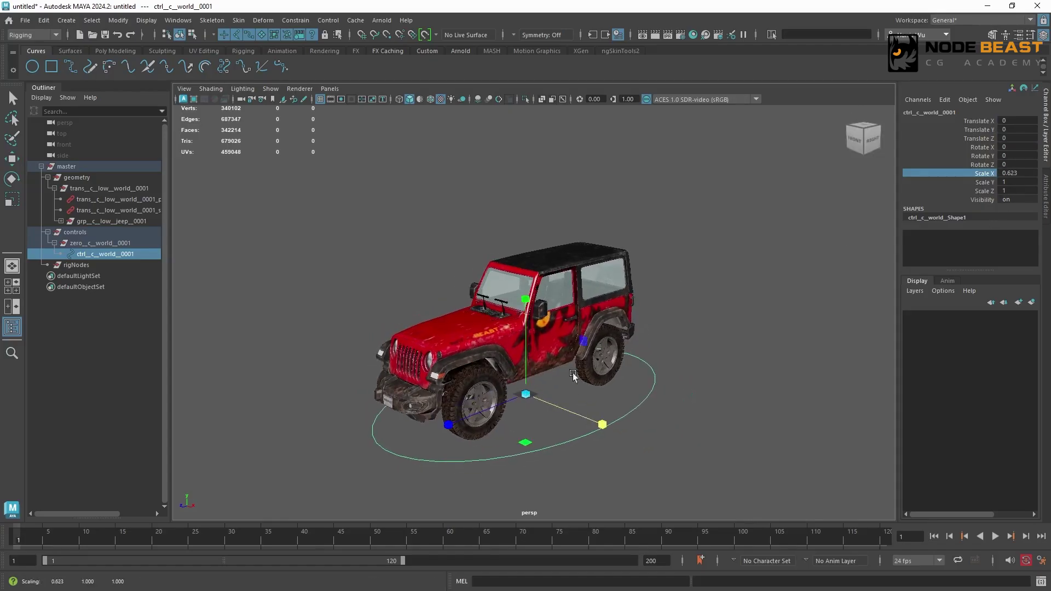
key("ctrl+z")
left_click_drag(652, 363, 592, 304, "alt")
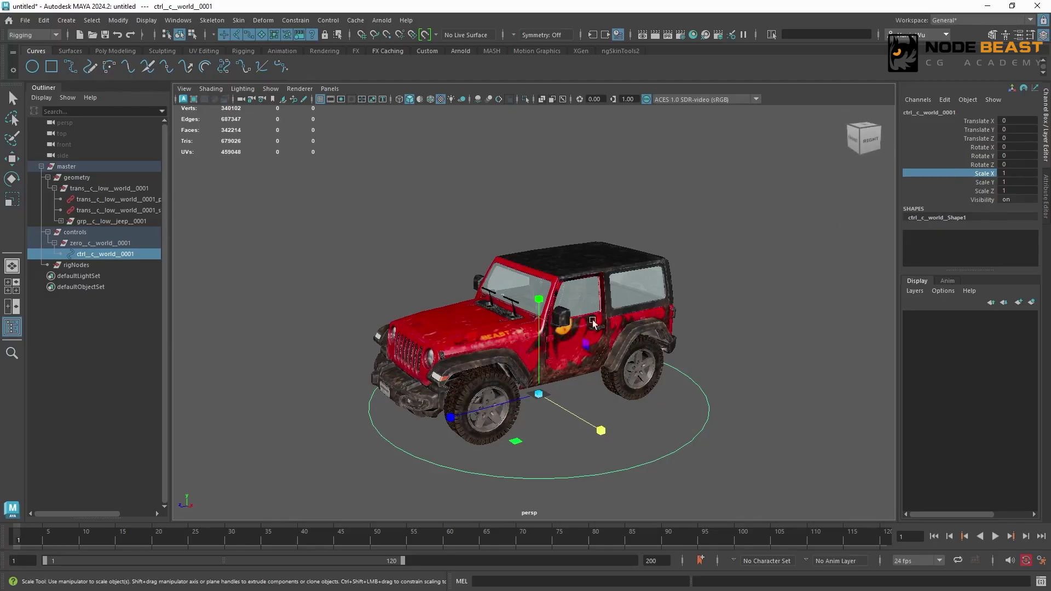
left_click_drag(537, 367, 607, 382, "alt")
left_click_drag(592, 416, 568, 415)
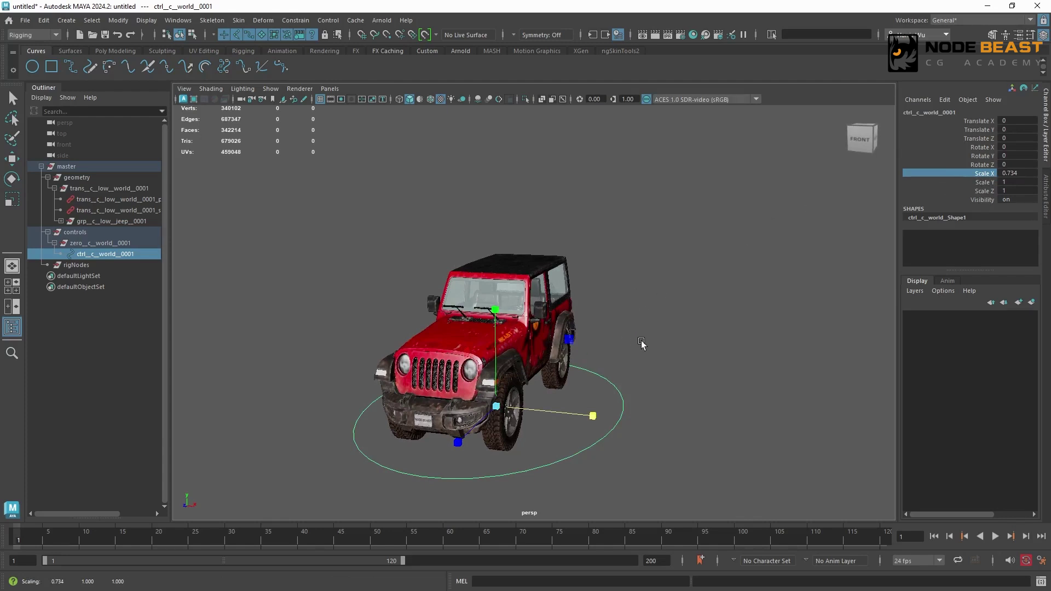
key("ctrl+z")
left_click_drag(636, 340, 630, 252, "alt")
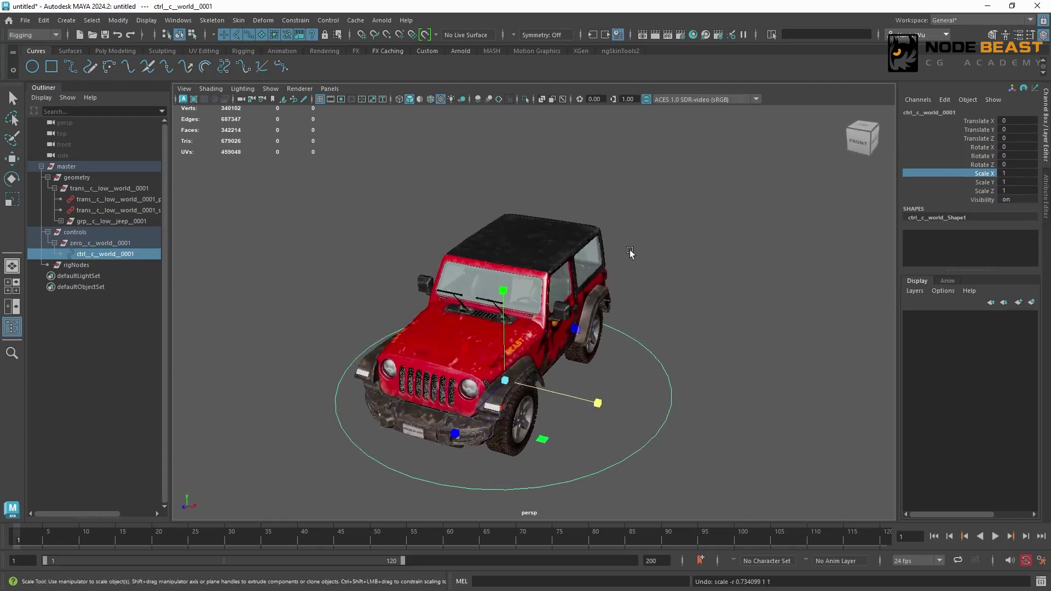
Add a keyable float attribute named rigScale, with a minimum limit and a default of 1, to ctrl__c__world__0001
left_click(945, 100)
left_click(959, 190)
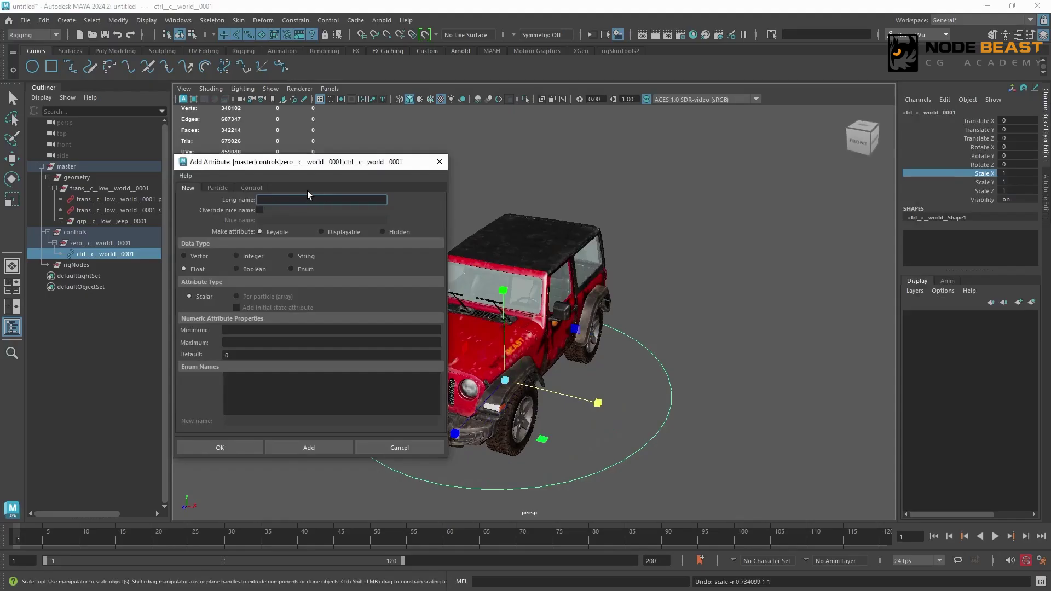
type("rigScale")
left_click(249, 329)
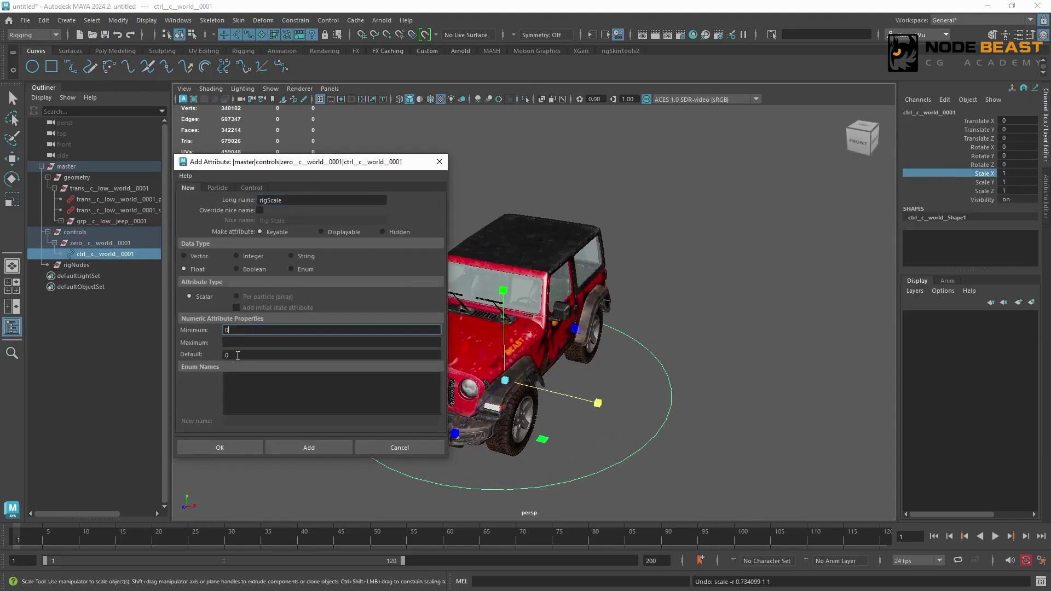
key("Tab")
left_click(233, 356)
left_click(252, 332)
left_click(313, 448)
left_click(383, 448)
Load ctrl__c__world__0001 into both sides of the Connection Editor and list only keyable attributes on each side
left_click(178, 20)
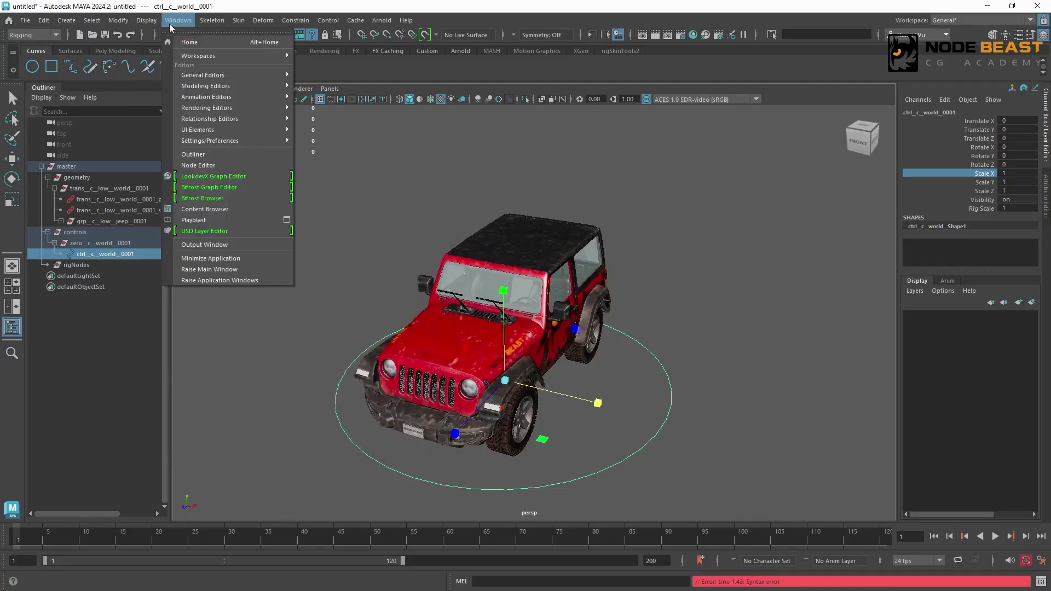
mouse_move(214, 78)
left_click(333, 187)
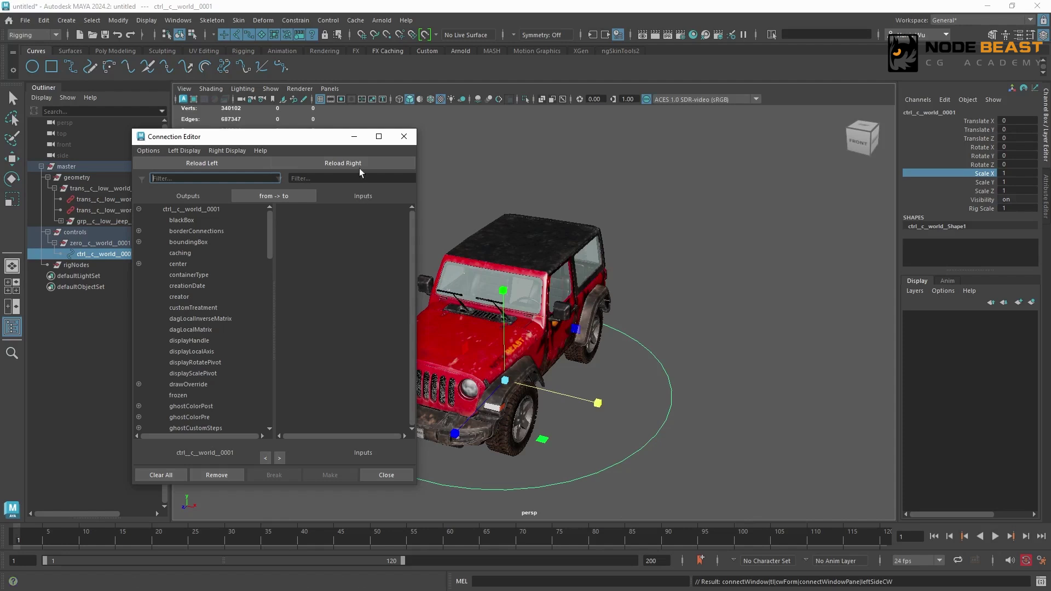
left_click(344, 163)
left_click(194, 151)
left_click(230, 216)
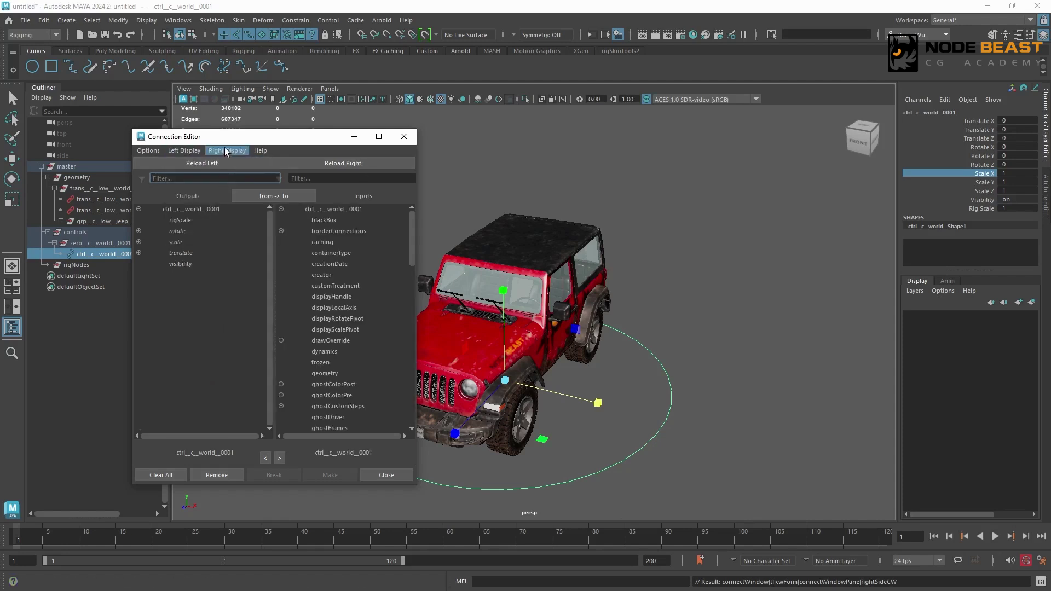
left_click(226, 150)
left_click(242, 219)
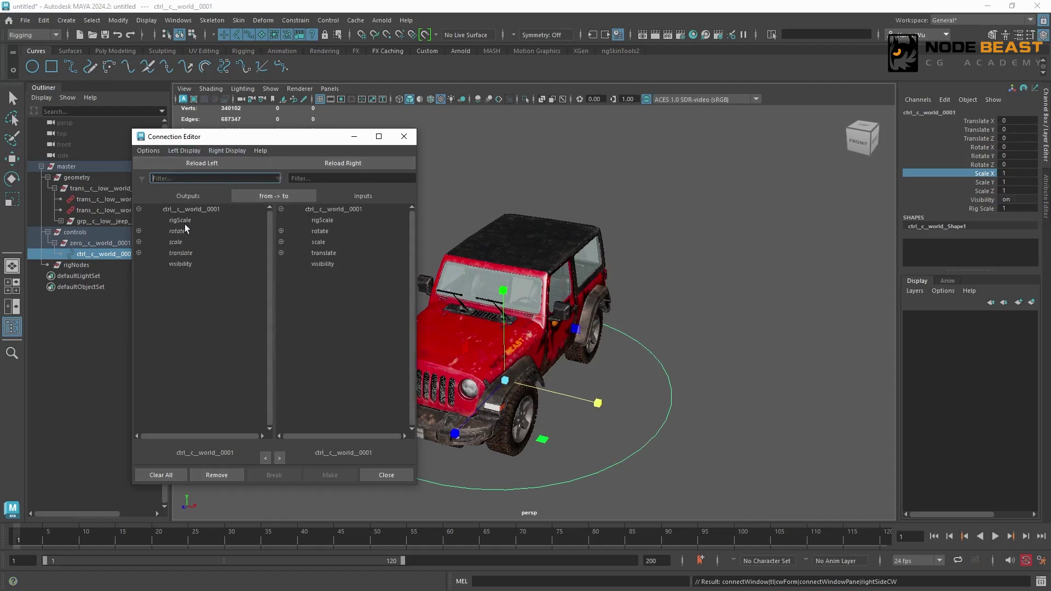
Connect the world control's rigScale to its own scaleX, scaleY and scaleZ, and close the Connection Editor
left_click(185, 224)
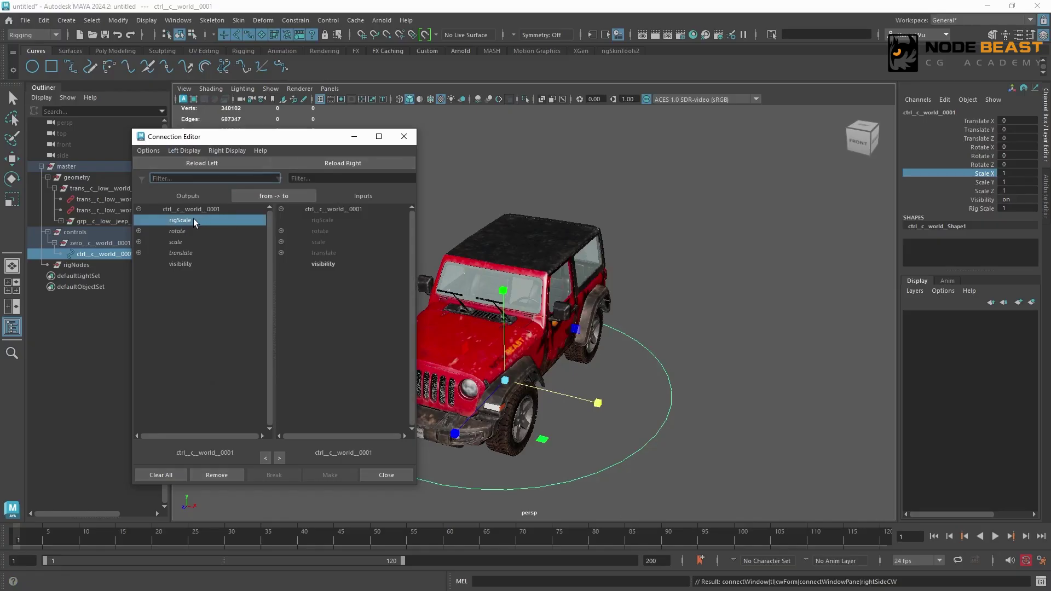
left_click(281, 243)
left_click(341, 253)
left_click(339, 264)
left_click(347, 274)
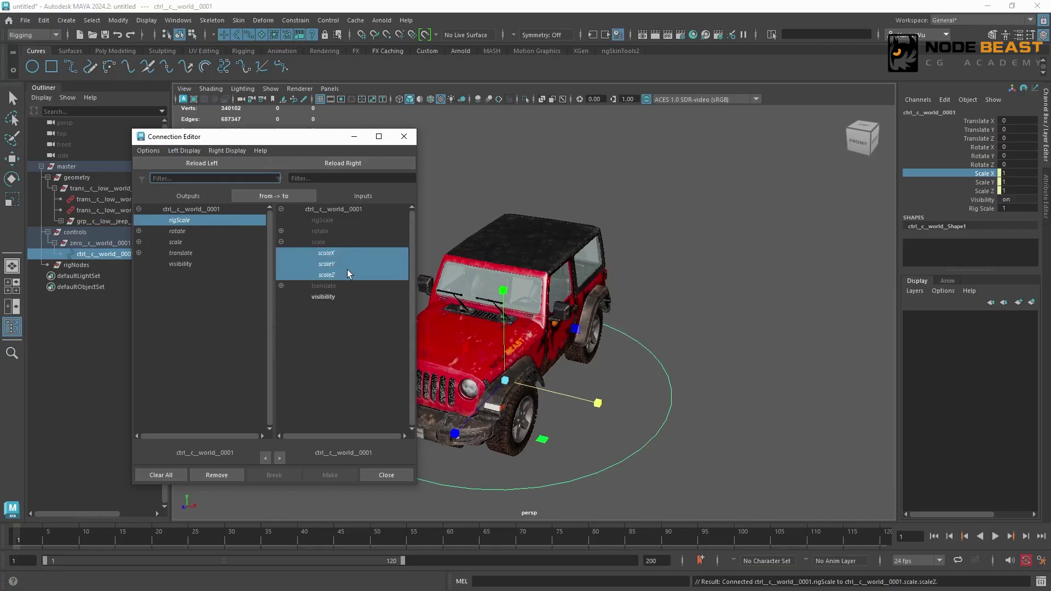
left_click(411, 136)
Test the Rig Scale attribute by raising it to about 1.53, and undo the change
key("w")
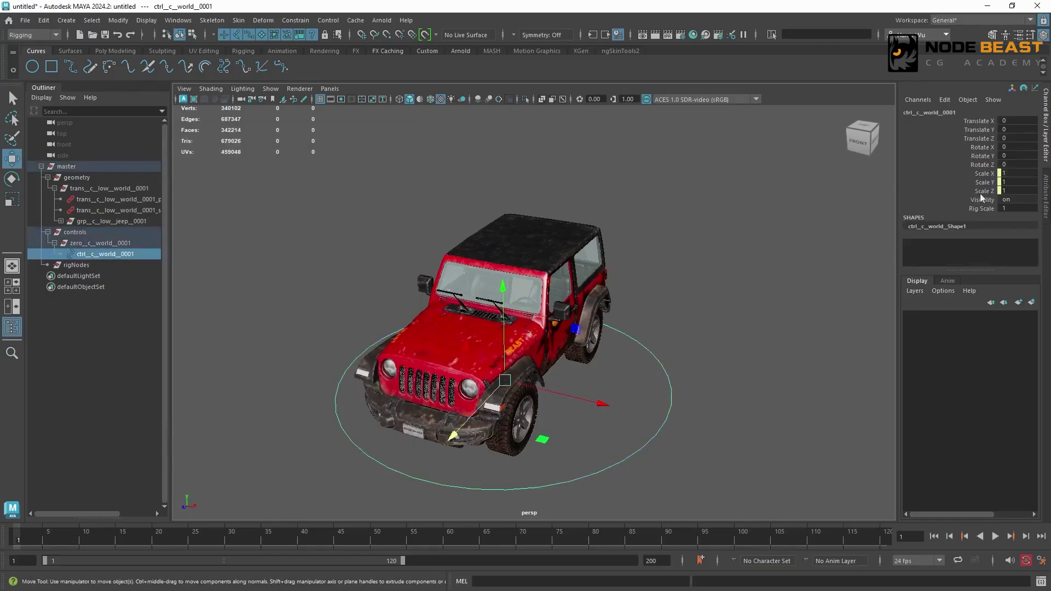
left_click(982, 208)
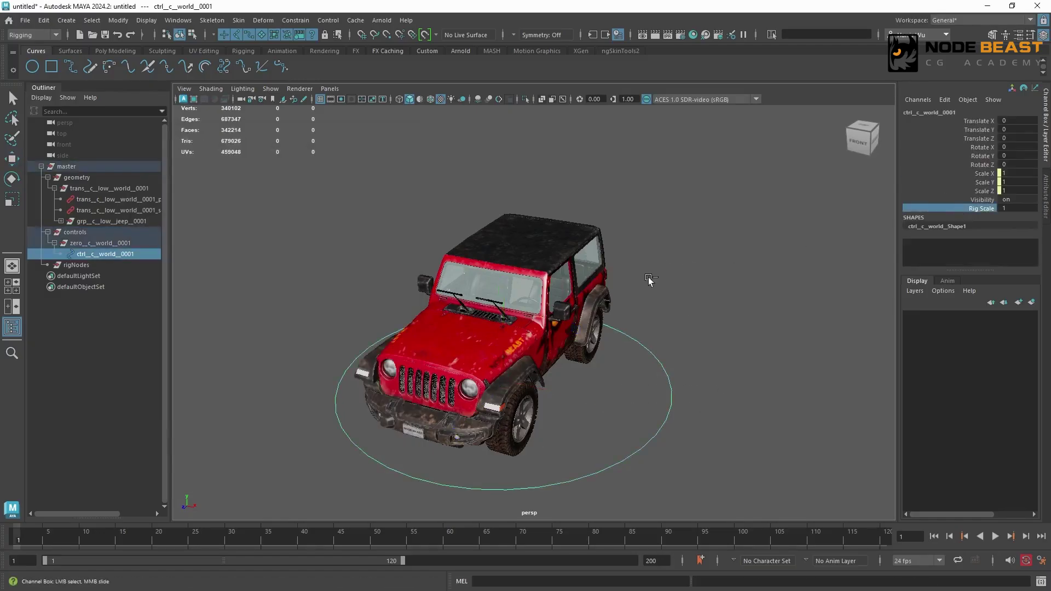
middle_click_drag(648, 277, 667, 274)
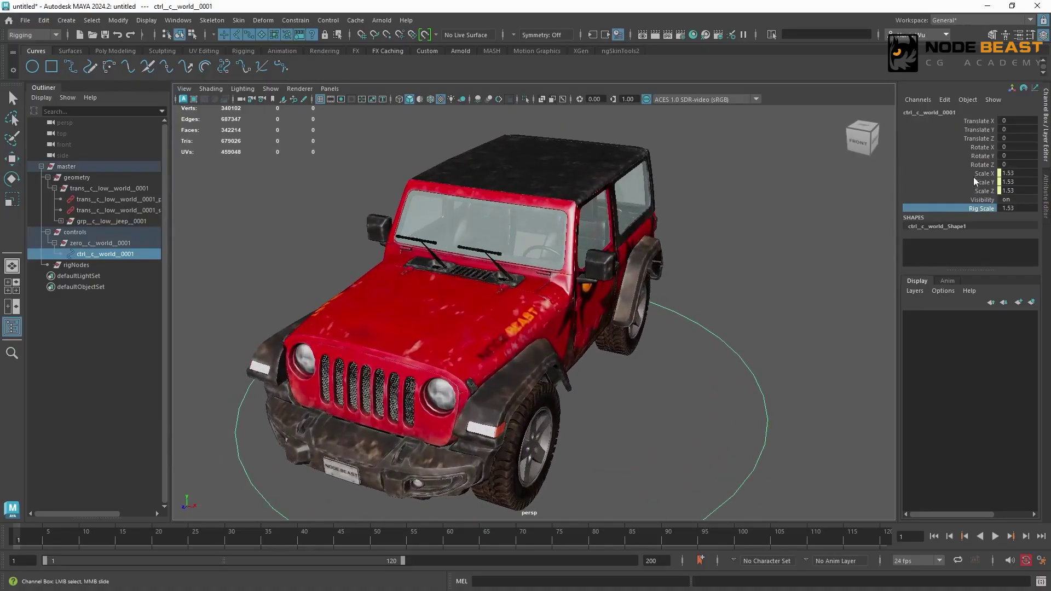
key("ctrl+z")
Lock and hide the Scale X, Y, Z and Visibility channels of ctrl__c__world__0001
left_click_drag(983, 173, 984, 191)
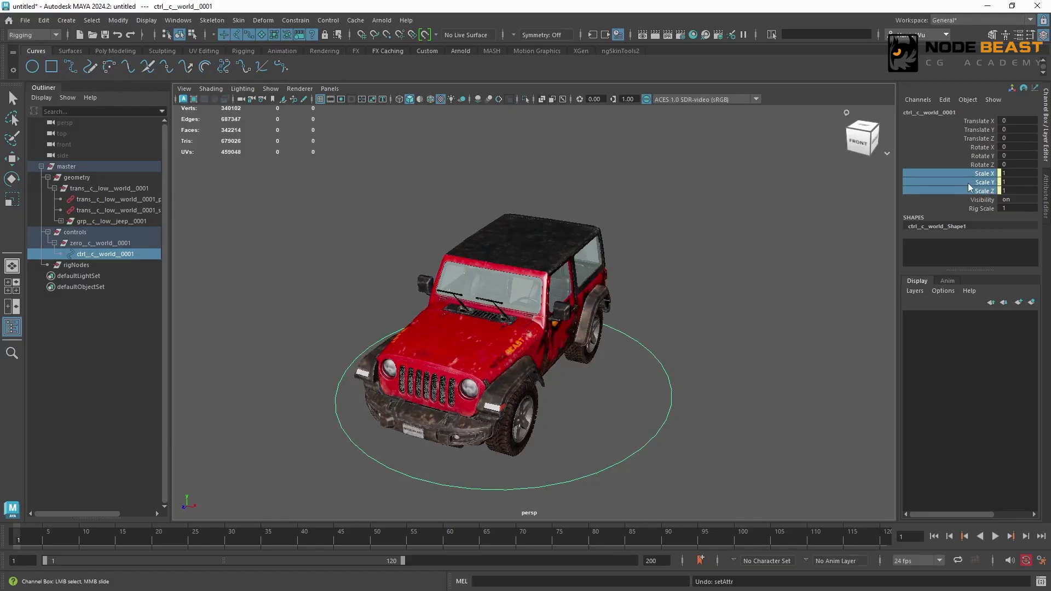
right_click(968, 185)
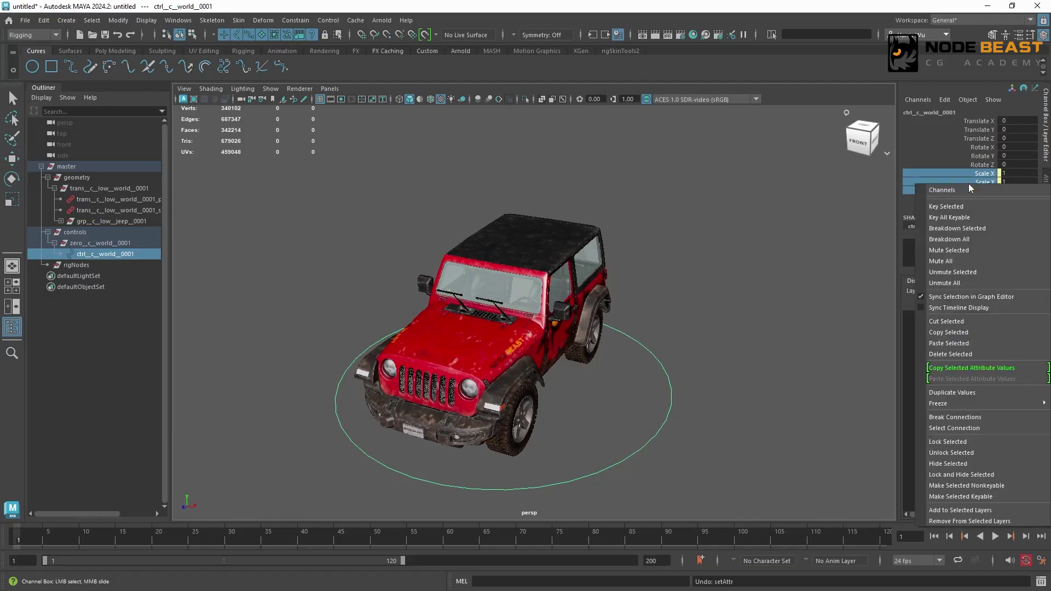
left_click(966, 477)
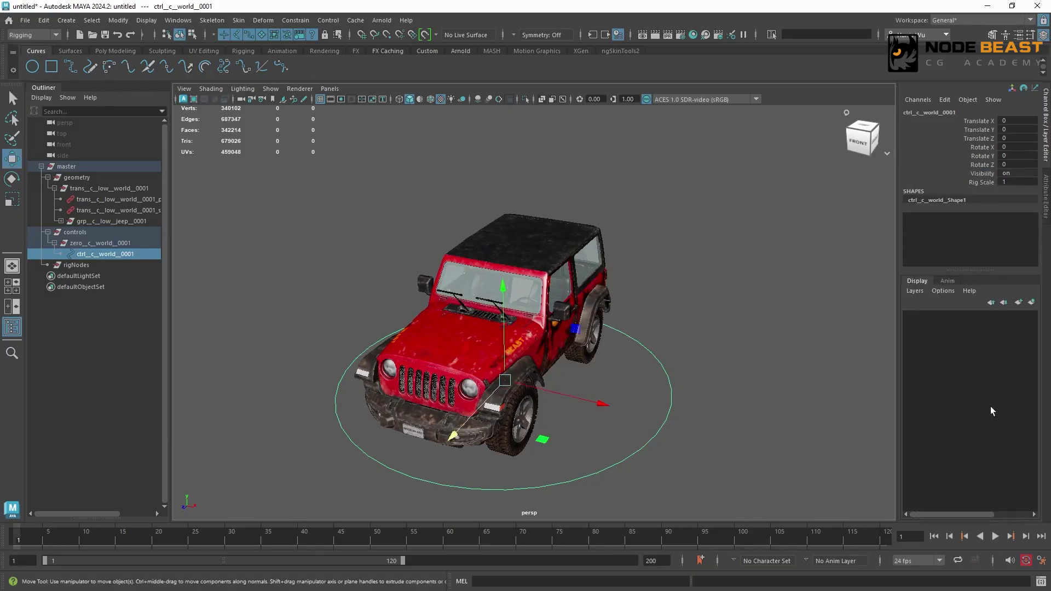
right_click(968, 175)
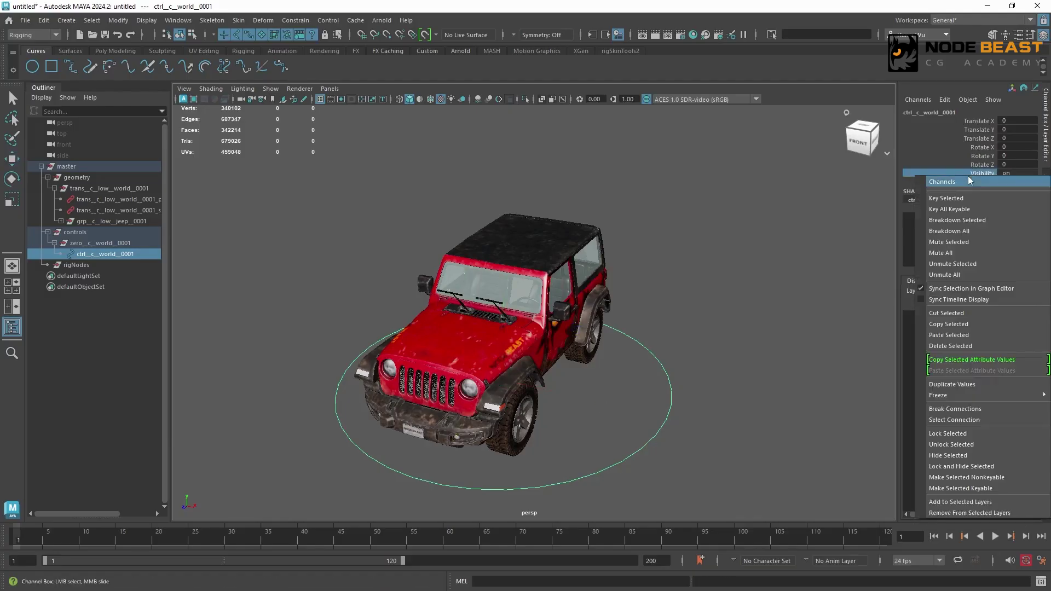
left_click(947, 467)
key("w")
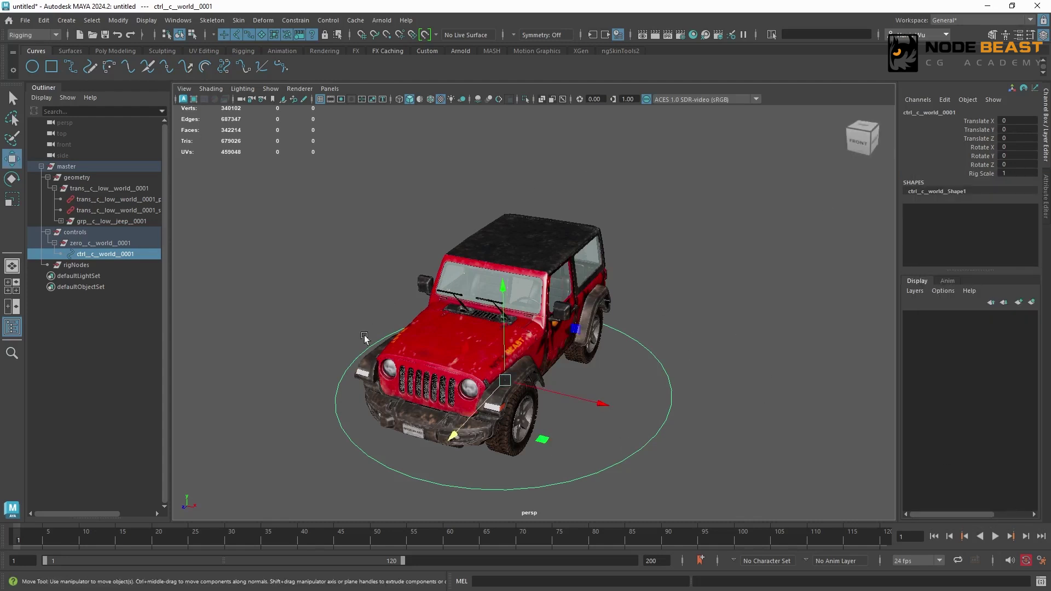
left_click(351, 241)
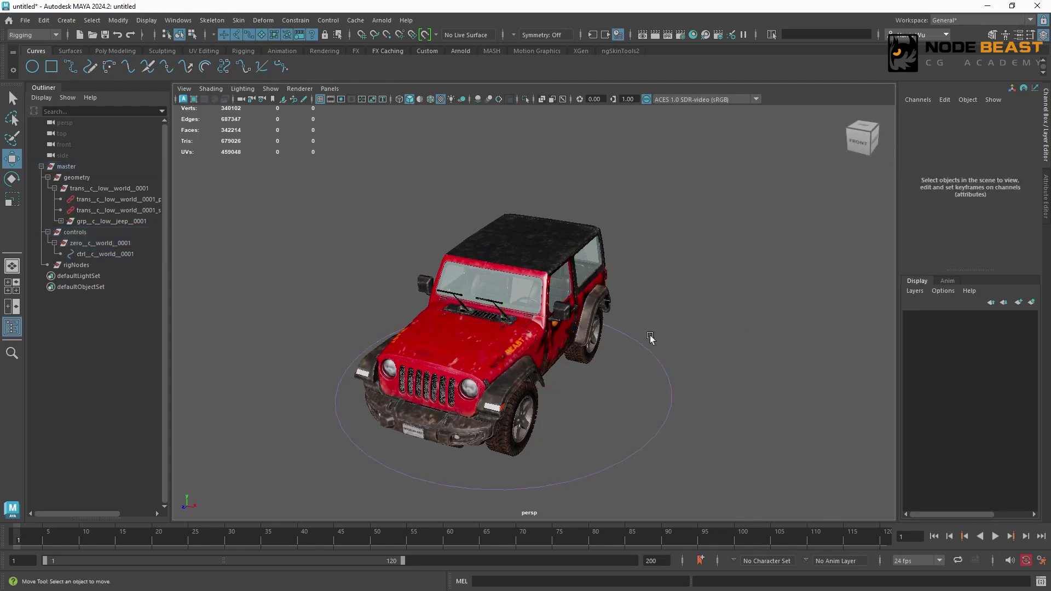
left_click(672, 382)
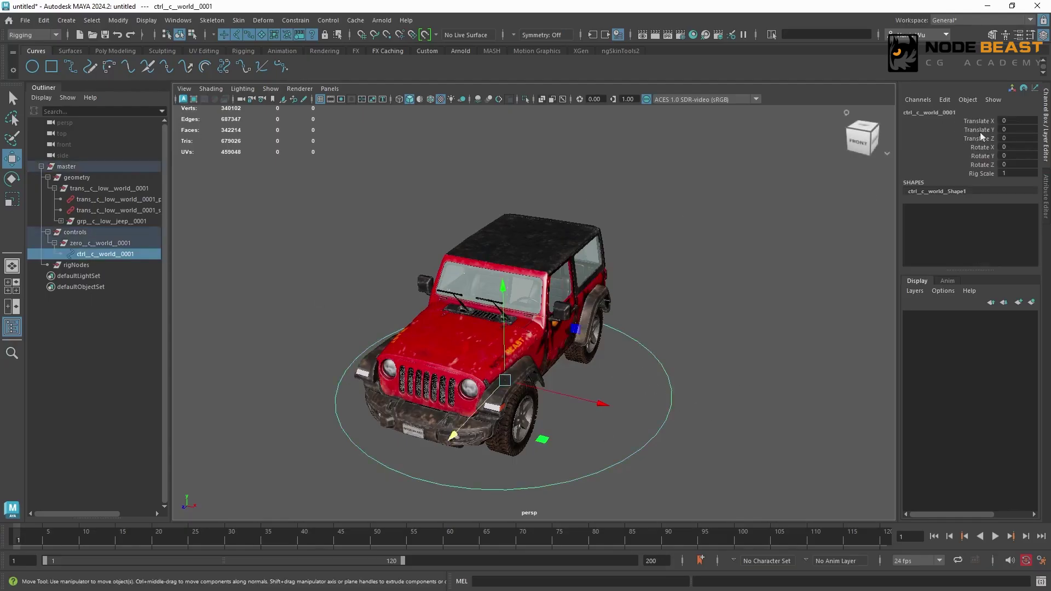
left_click(657, 206)
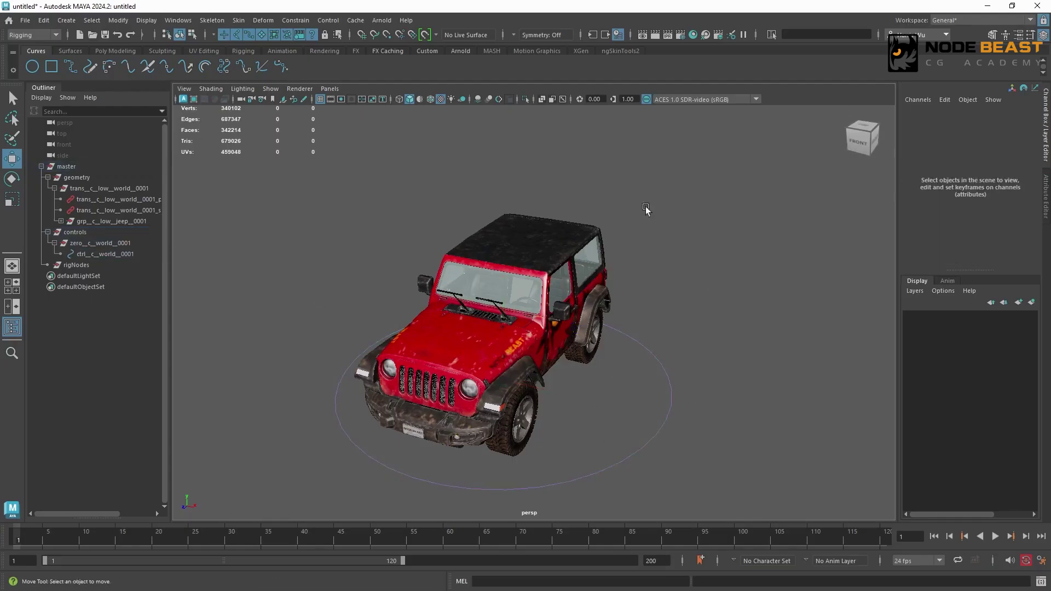
Collapse the master group and lock and hide its translate, rotate and scale channels
left_click(42, 167)
left_click(66, 166)
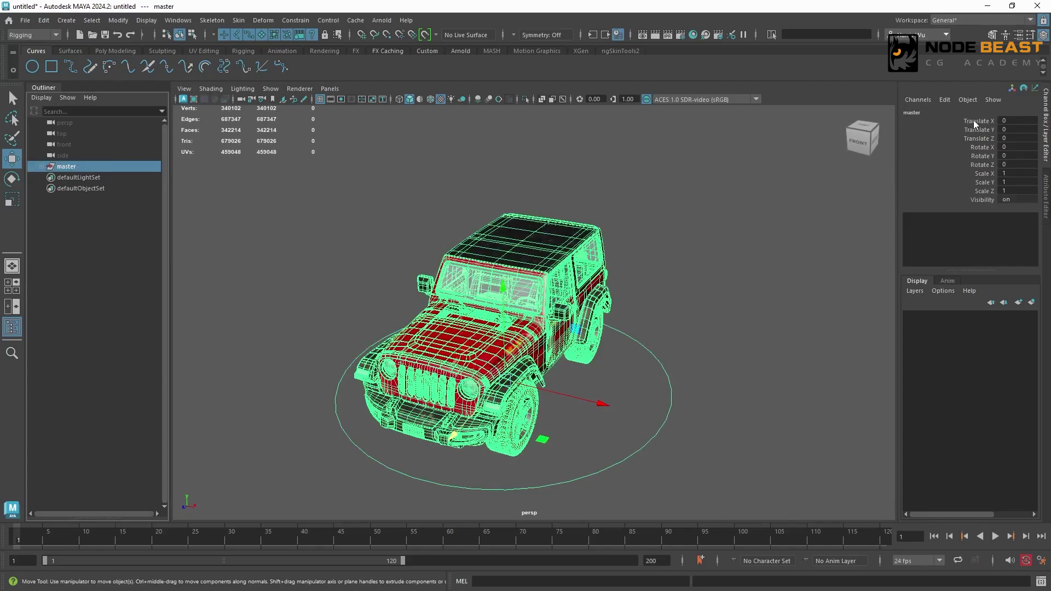
left_click_drag(977, 120, 990, 194)
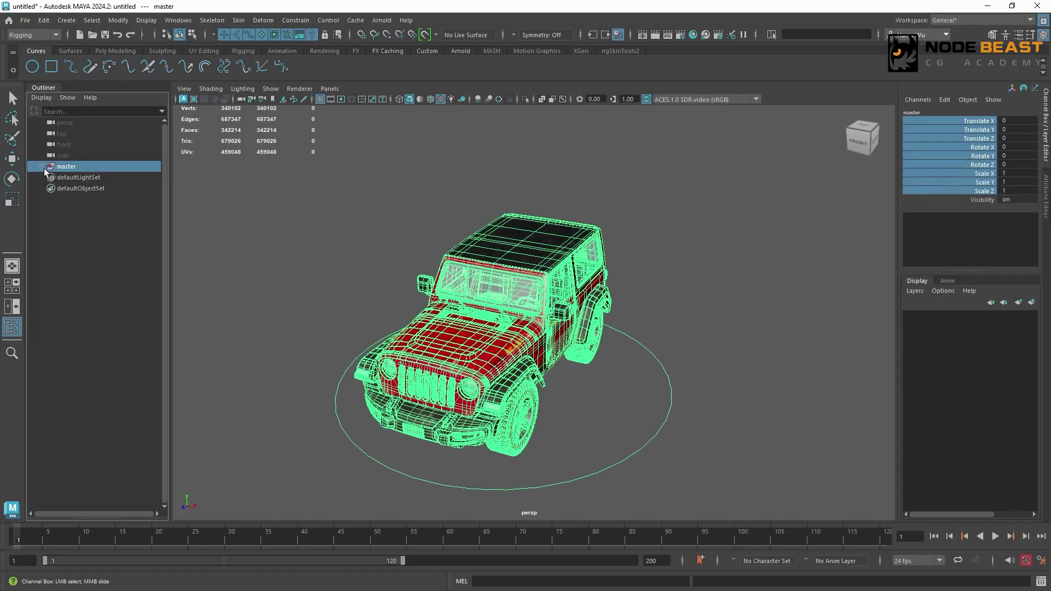
right_click(961, 160)
left_click(983, 450)
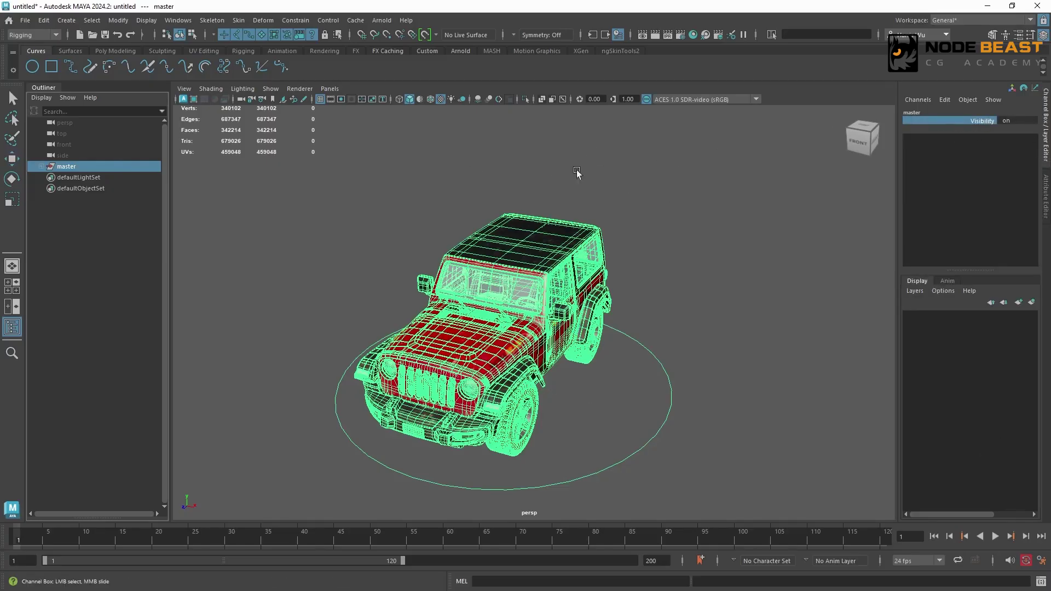
Test the master group's Visibility by switching it off and back on
middle_click_drag(549, 175, 444, 175)
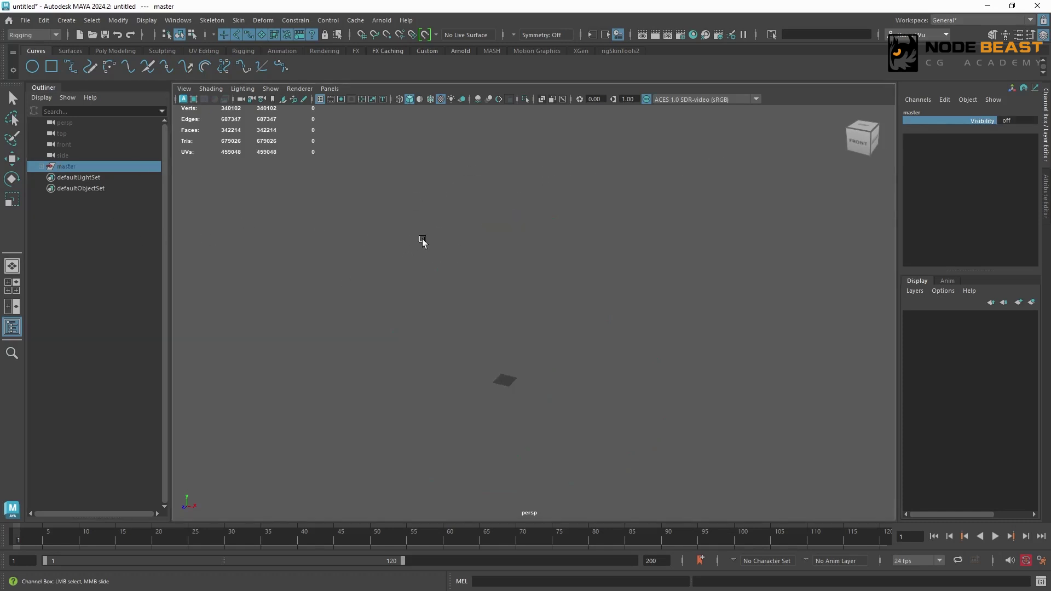
middle_click_drag(434, 241, 474, 235)
key("w")
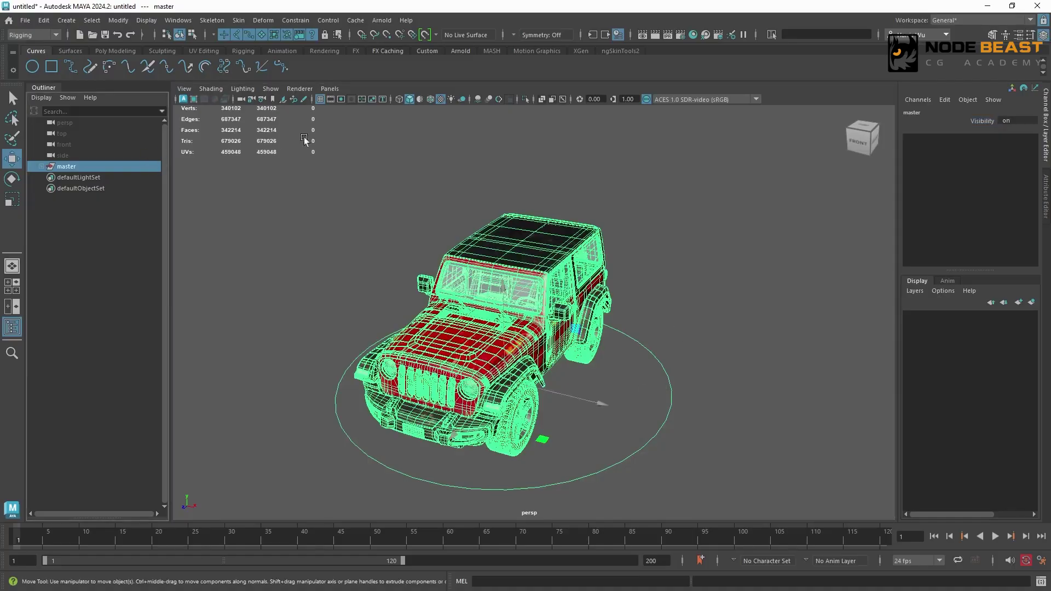
Expand master to show only its direct child groups and test the geometry group's Visibility channel
left_click(41, 166)
left_click(47, 178)
left_click(48, 189)
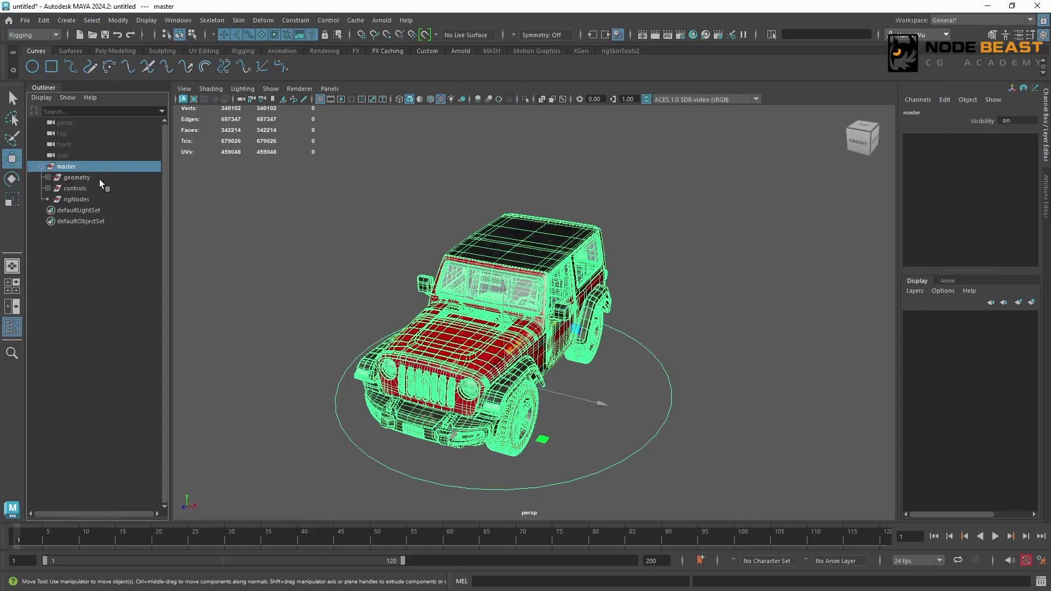
left_click(77, 178)
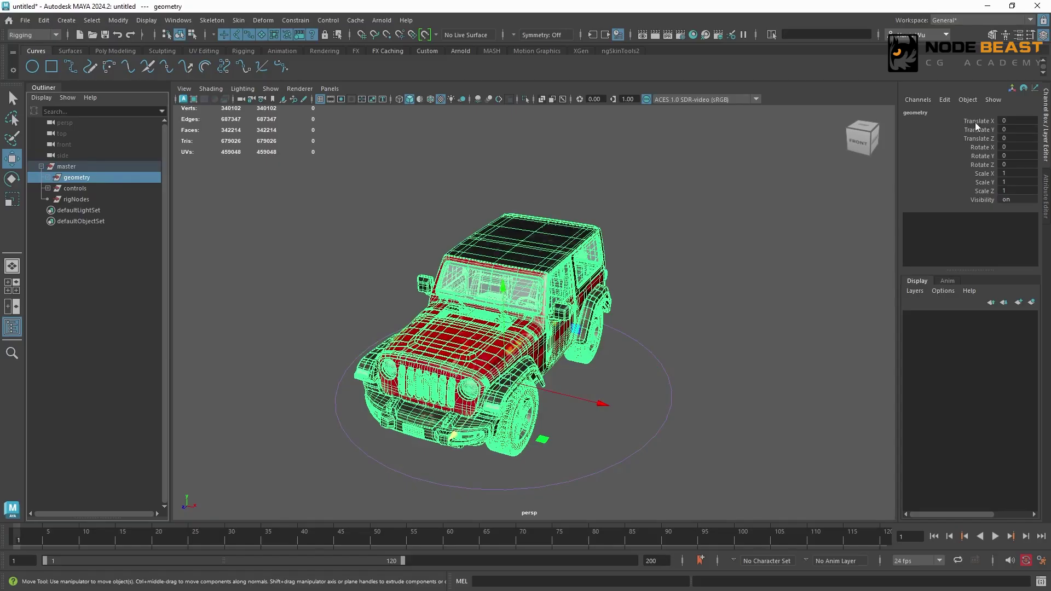
left_click(984, 200)
middle_click_drag(751, 162, 832, 148)
Add a displayable Boolean attribute named geometryVis to the master group
left_click(106, 166)
left_click(945, 99)
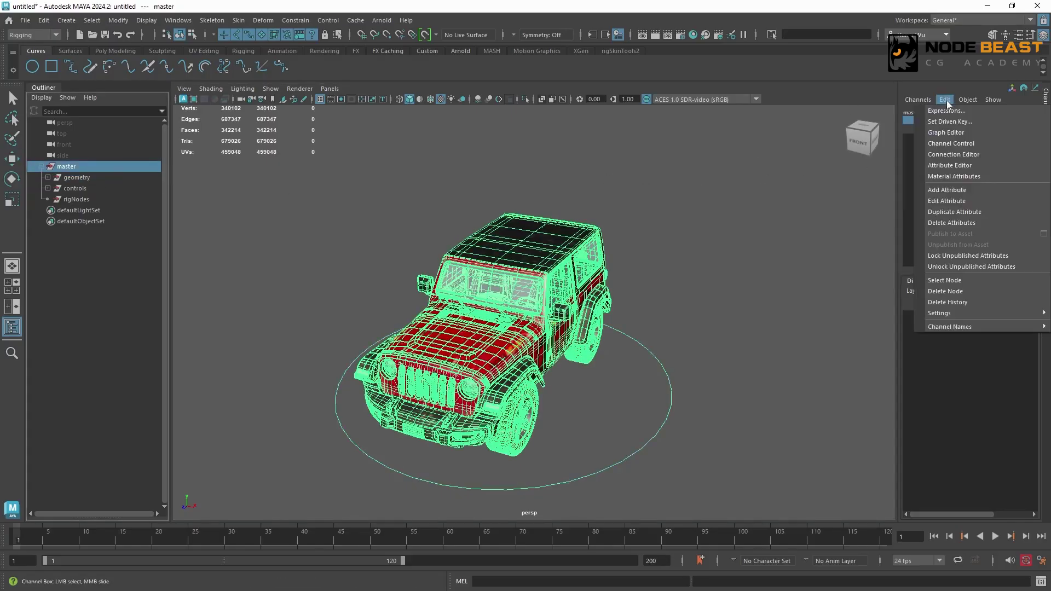
left_click(936, 193)
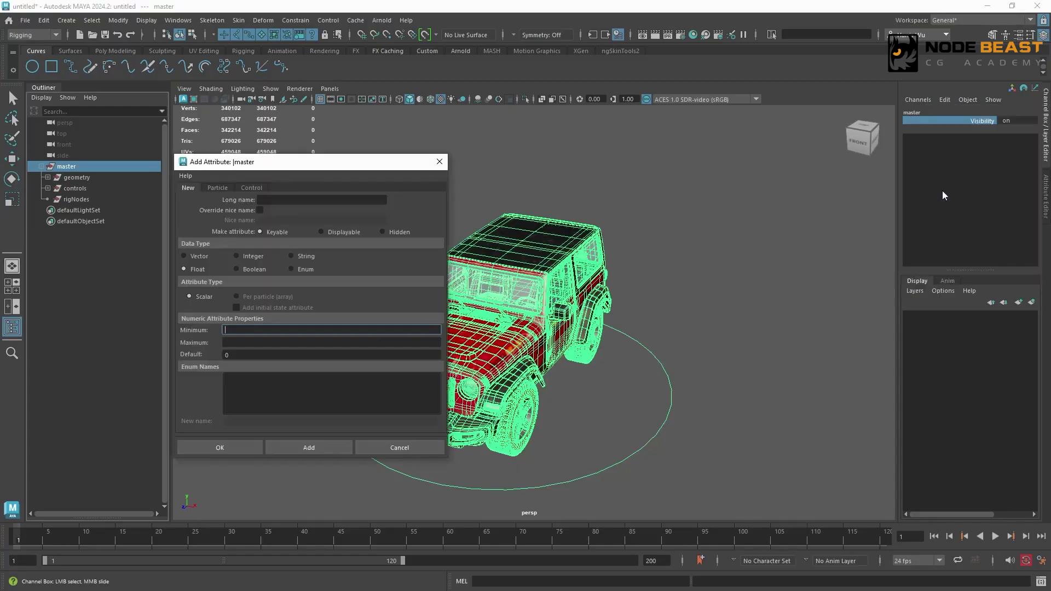
left_click(263, 199)
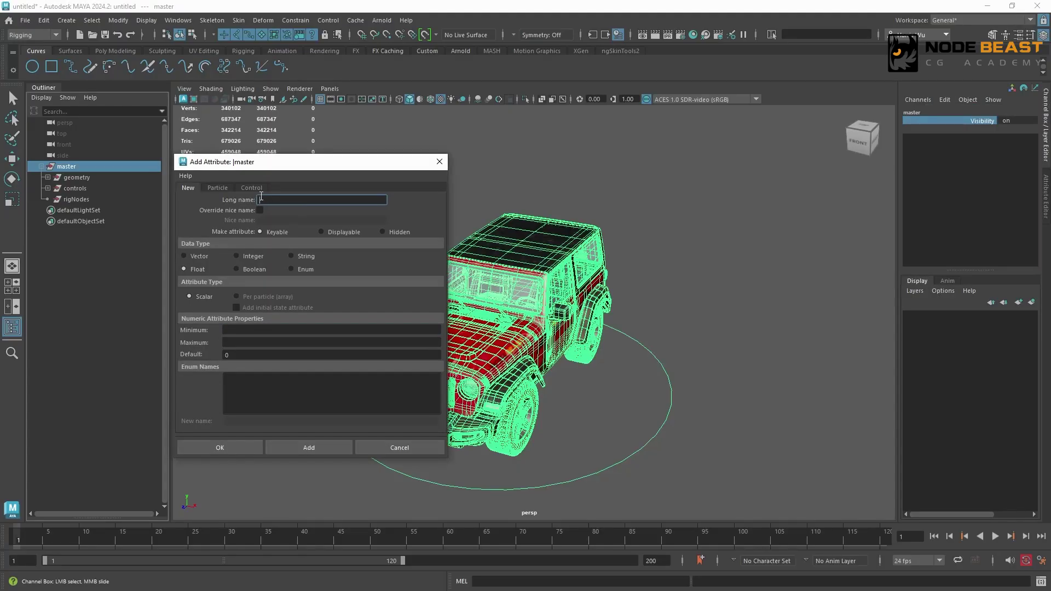
type("geometryVis")
left_click(262, 269)
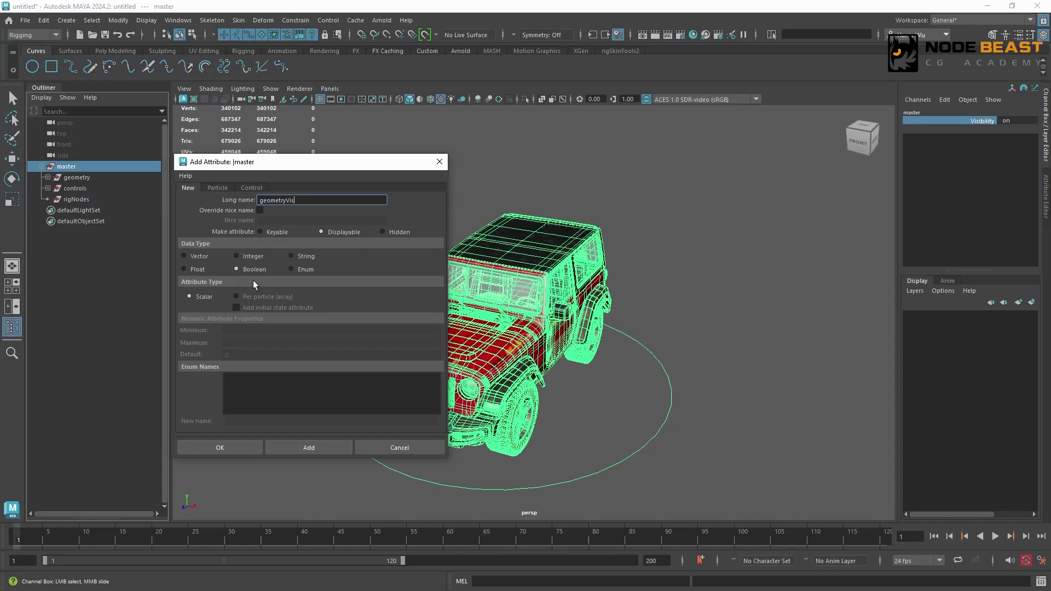
left_click(309, 447)
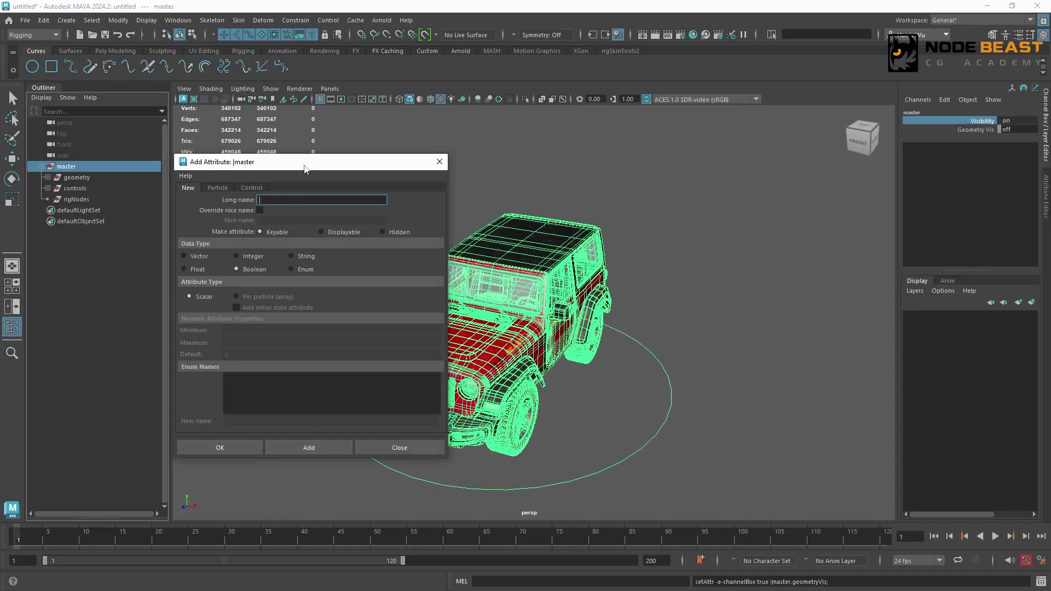
Add a displayable Enum attribute named geometryDisplayType to master with the options Normal, Template and Reference
type("geometryDisplayType")
left_click(301, 271)
left_click(254, 378)
double_click(254, 422)
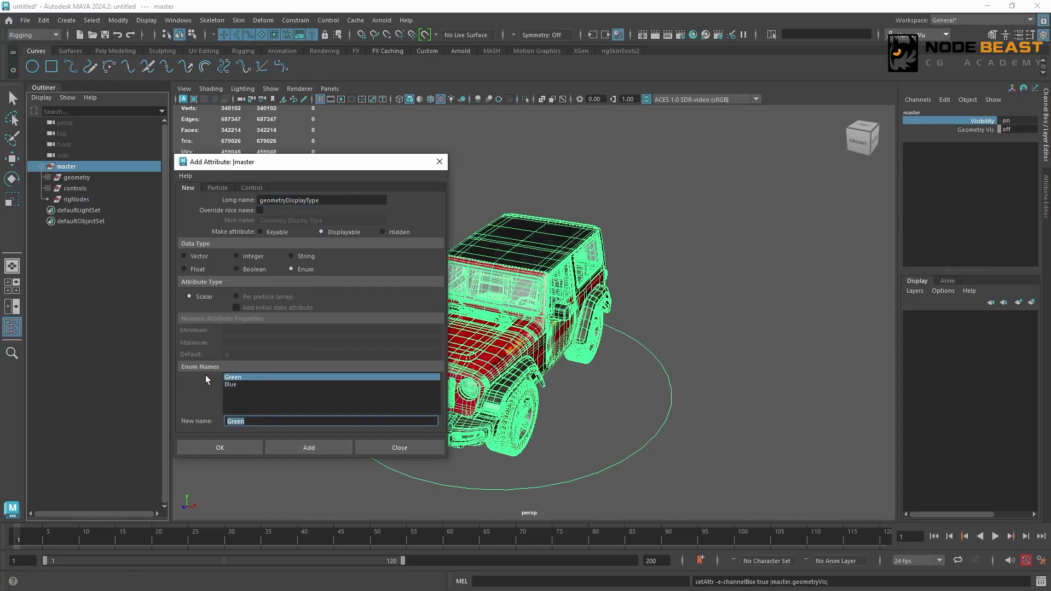
type("Normal")
key("Return")
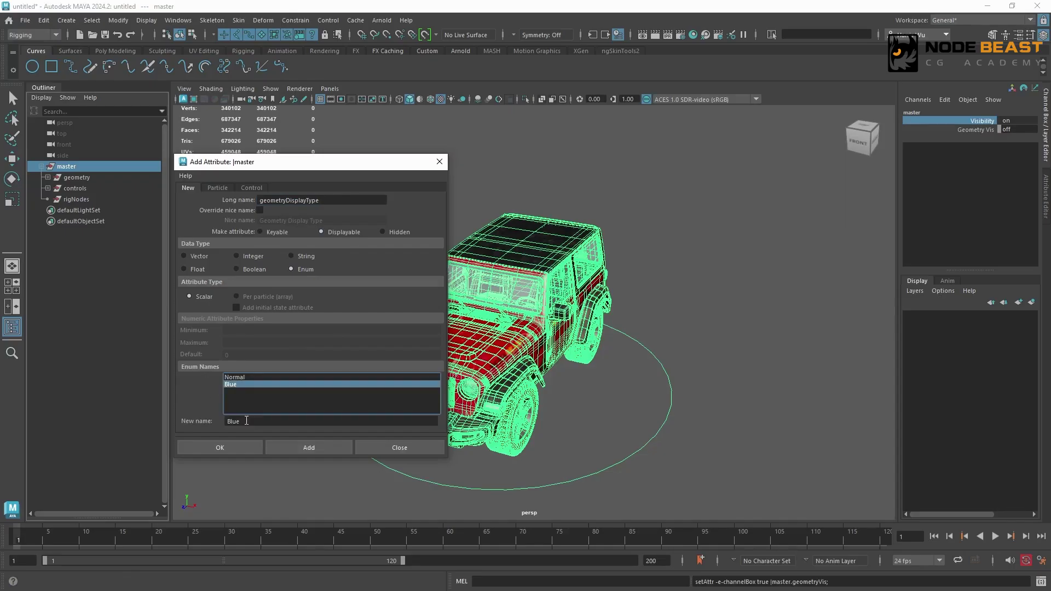
type("Template")
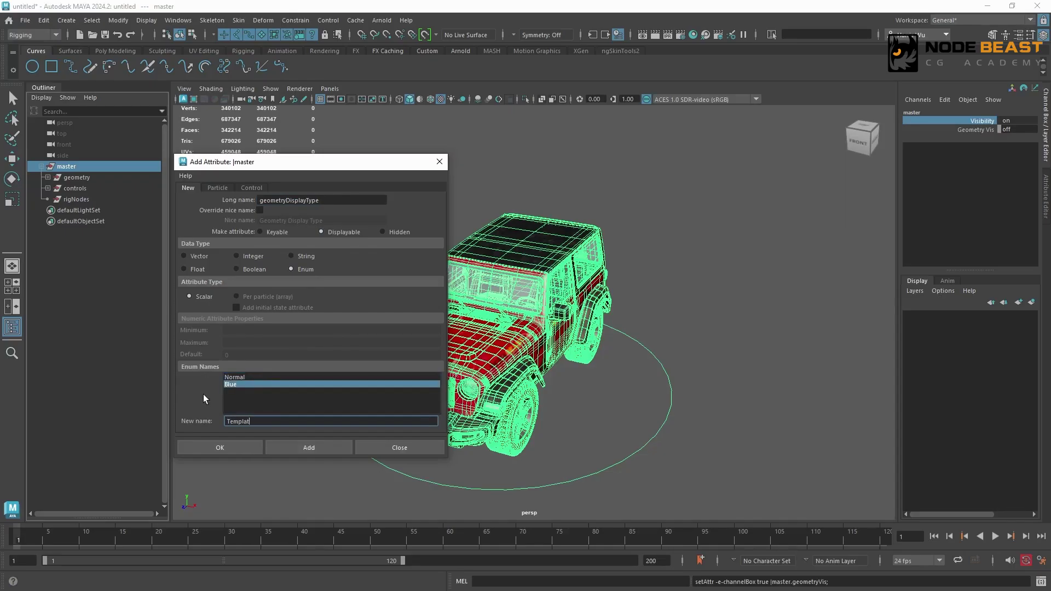
key("Return")
left_click(232, 417)
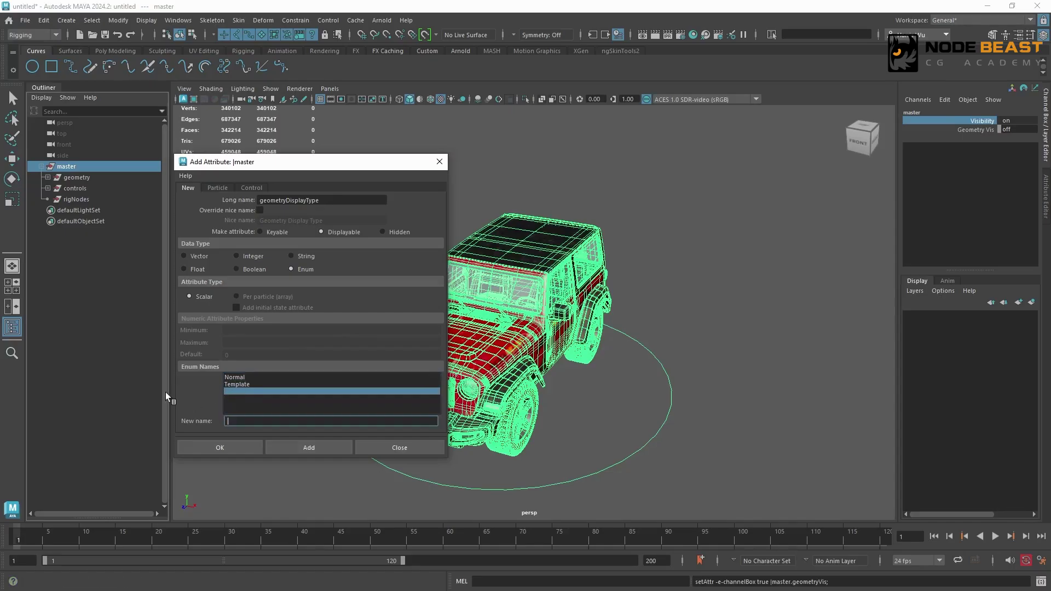
type("Reference")
key("Return")
left_click(328, 446)
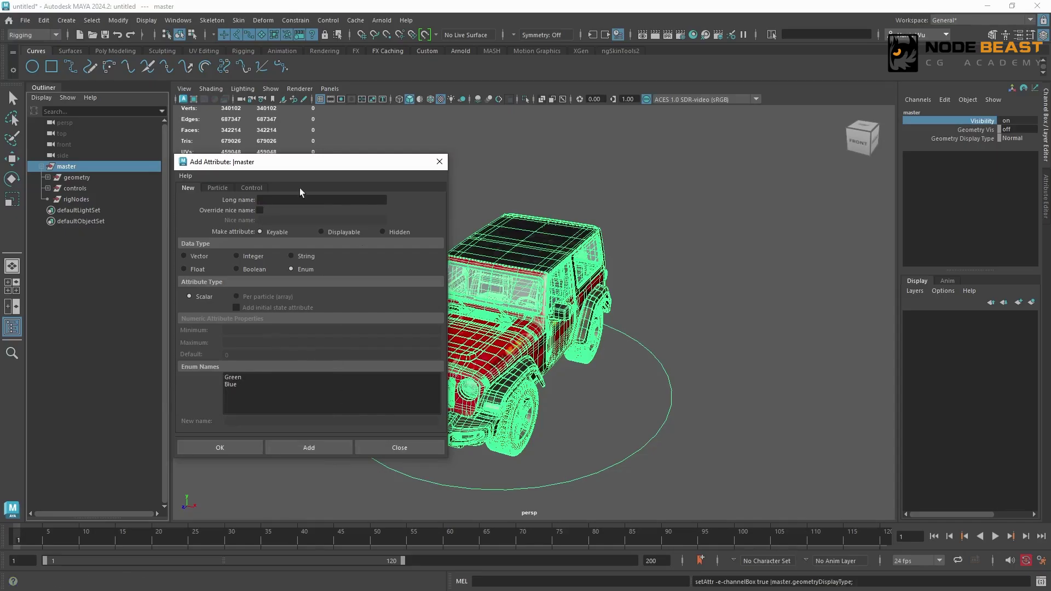
Add displayable Boolean attributes named controlsVis and rigNodesVis to master, and close the Add Attribute dialog
left_click(269, 199)
left_click(250, 270)
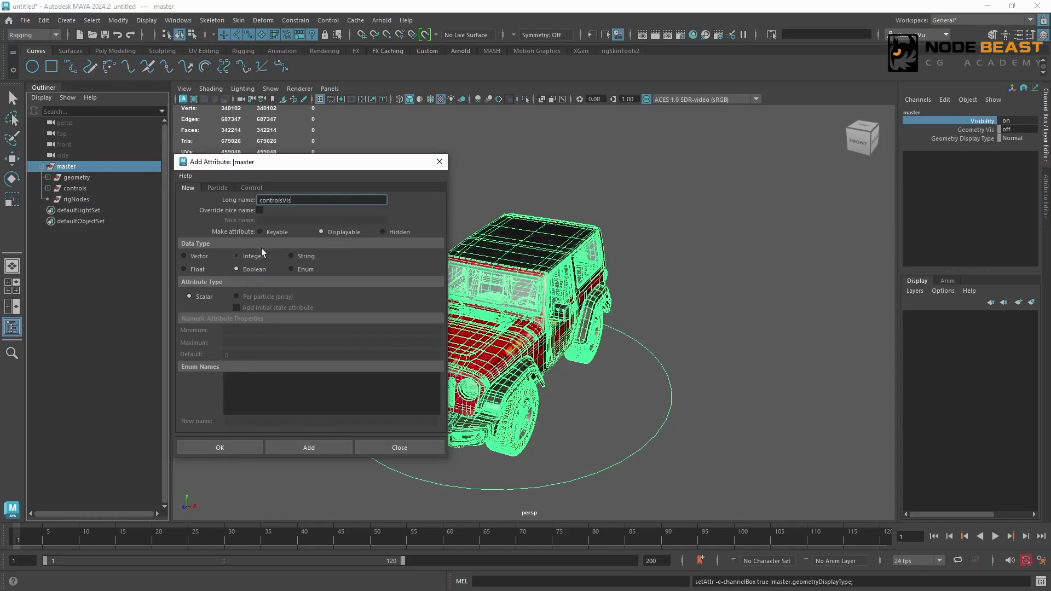
left_click(310, 447)
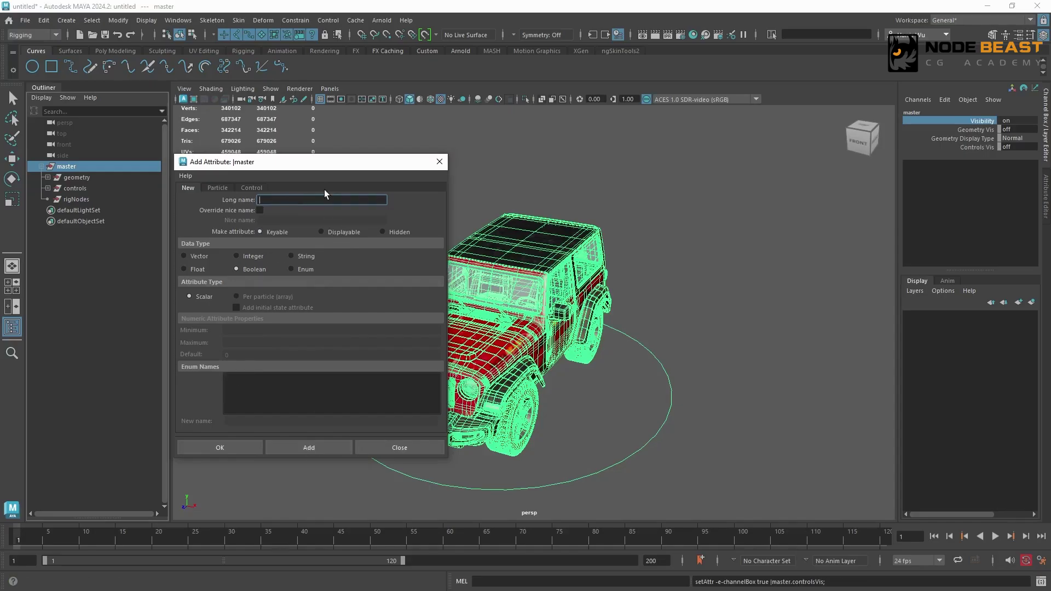
type("rigNodesVis")
left_click(311, 446)
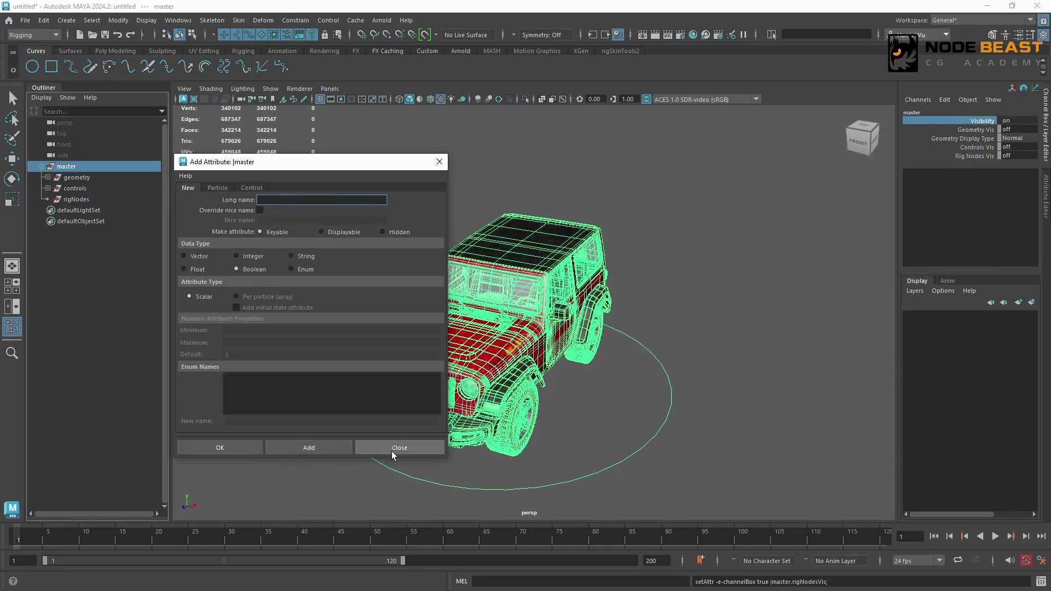
left_click(393, 449)
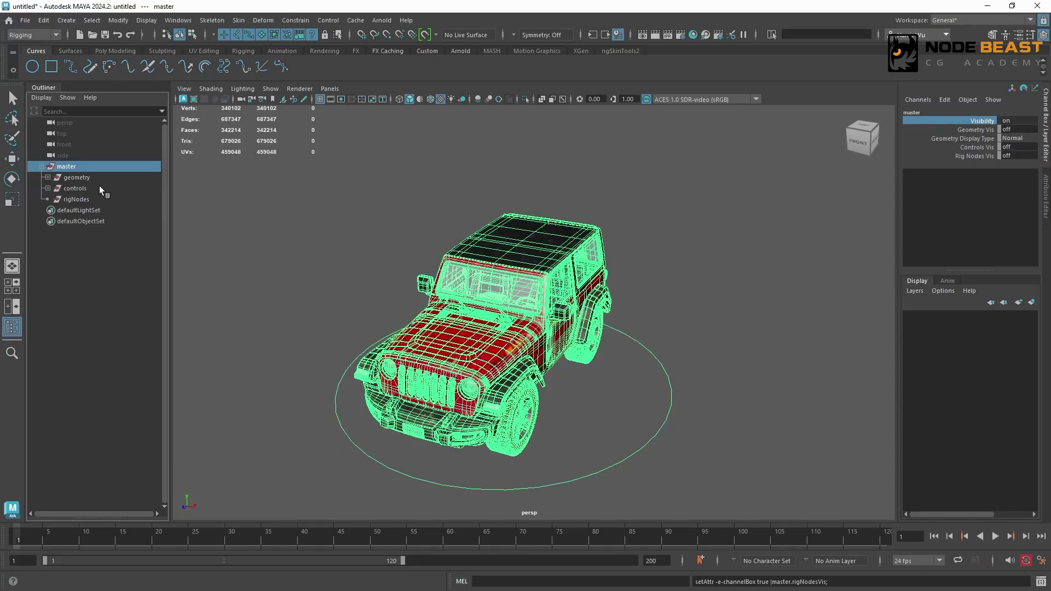
Load master as the source and geometry as the target in the Connection Editor, and show non-keyable attributes for master
left_click_drag(82, 177, 82, 199)
left_click(92, 165)
left_click(178, 20)
mouse_move(208, 75)
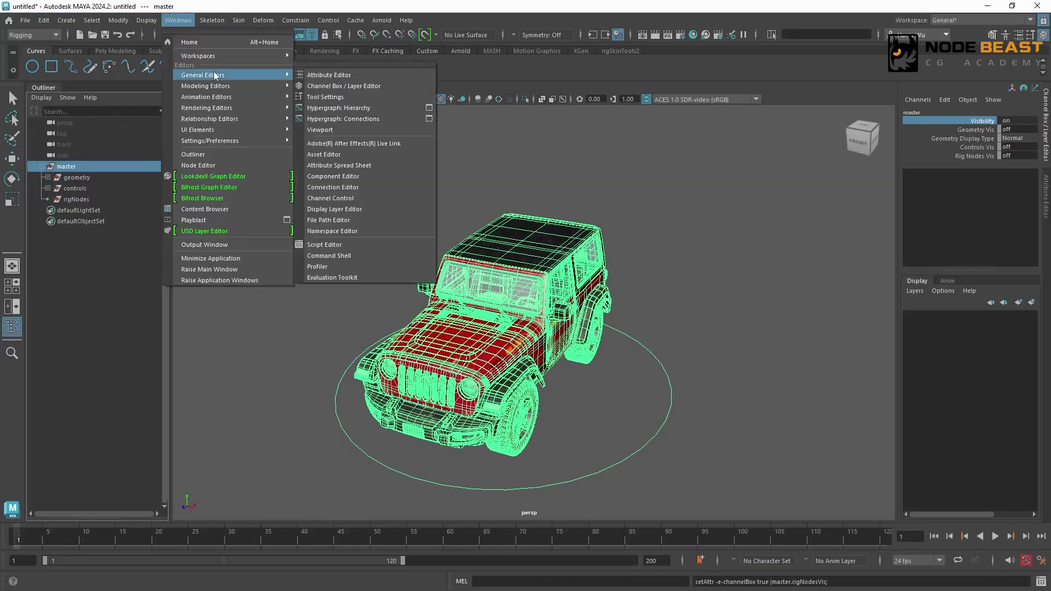
left_click(358, 188)
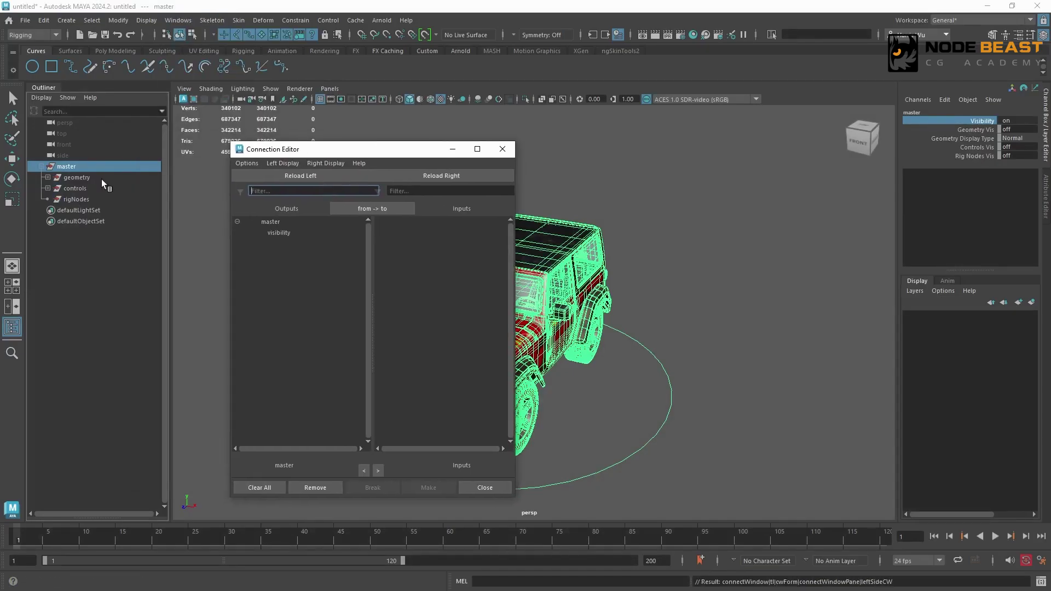
left_click(101, 178)
left_click(442, 176)
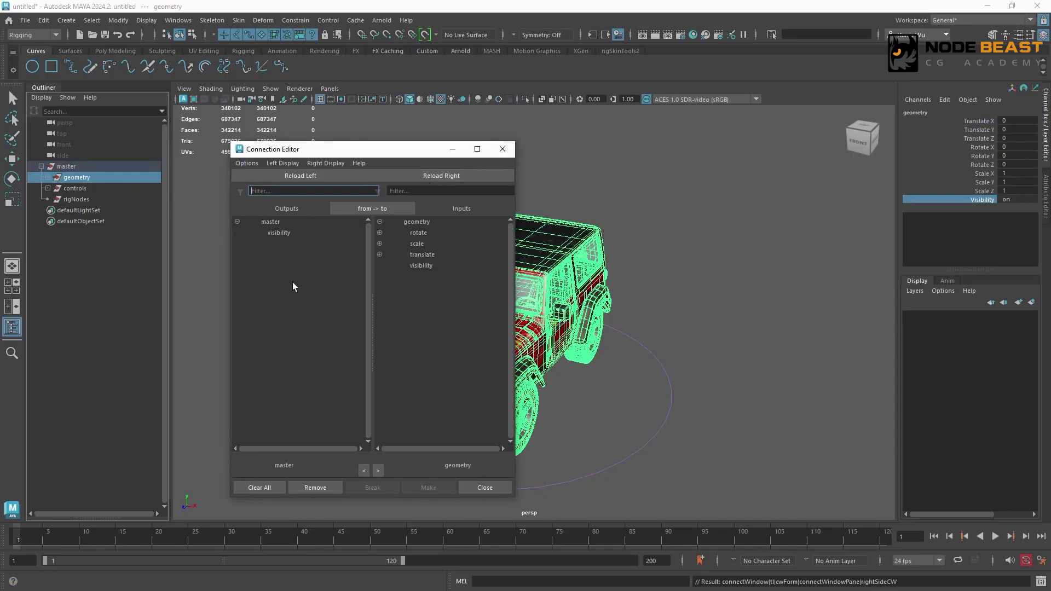
left_click(281, 163)
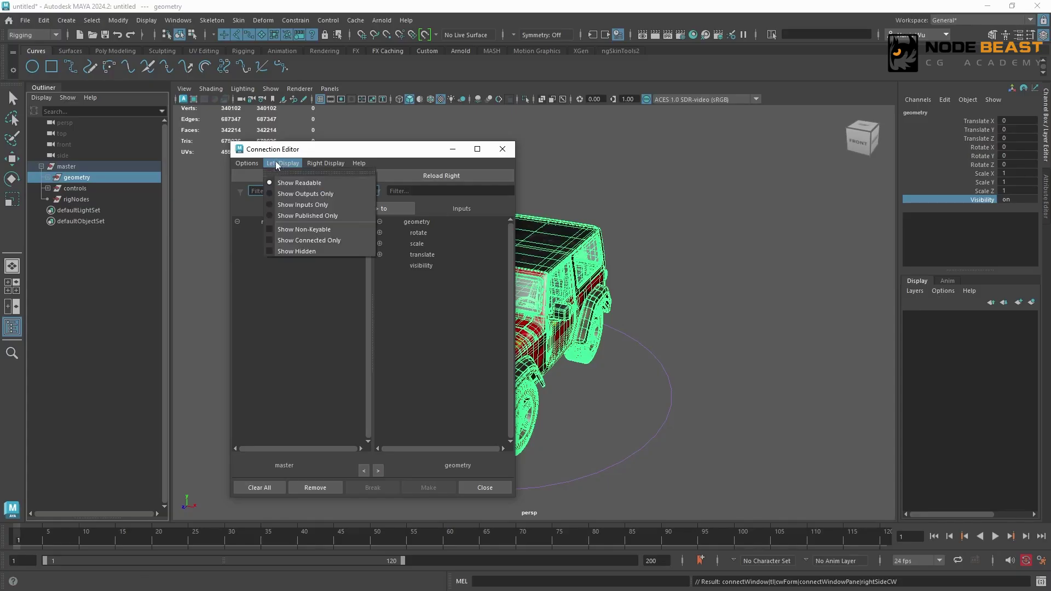
left_click(311, 230)
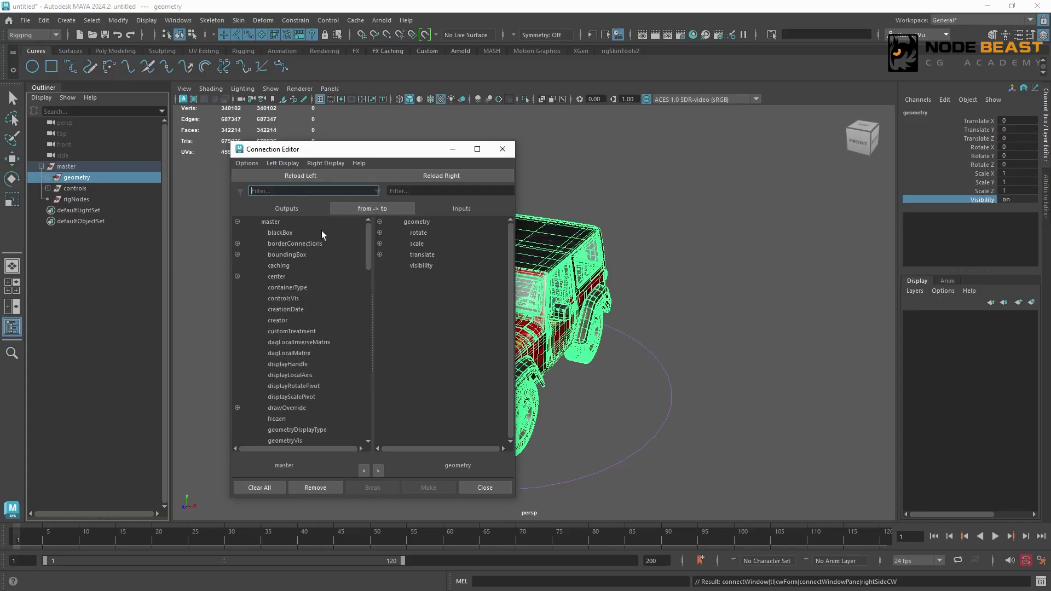
Connect master's geometryVis attribute to the geometry group's visibility
left_click_drag(373, 242, 358, 277)
left_click(308, 278)
left_click(423, 266)
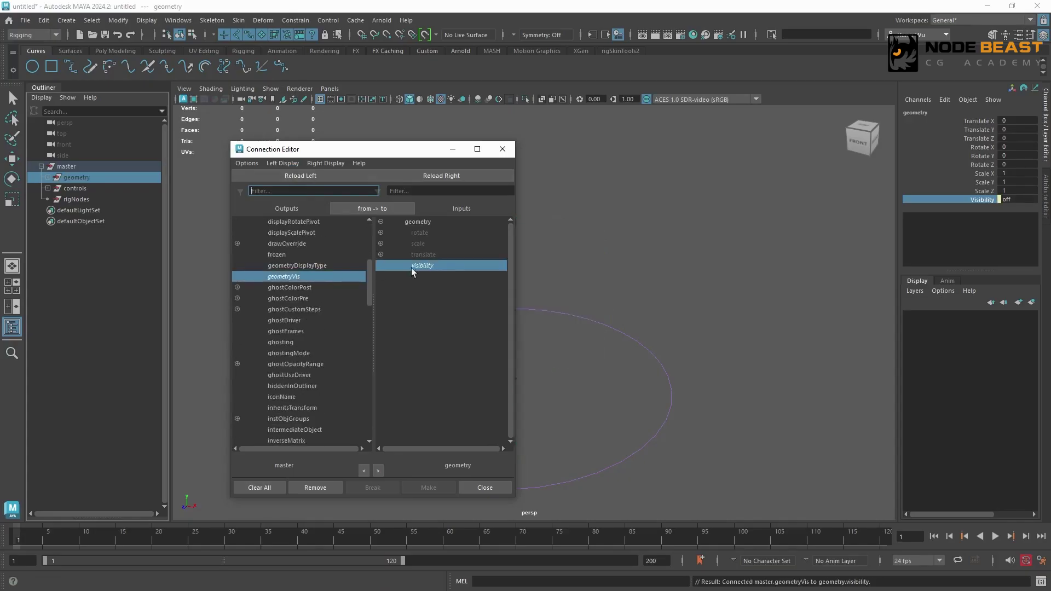
Show non-keyable attributes for the geometry group and connect master's geometryDisplayType to its overrideDisplayType under drawOverride
left_click_drag(430, 149, 334, 149)
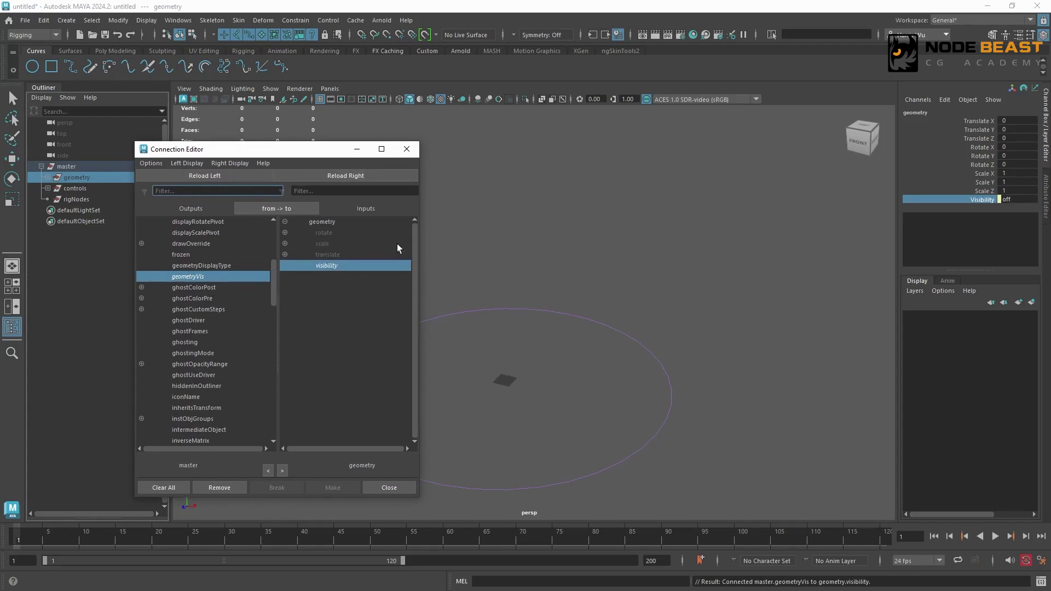
left_click(223, 266)
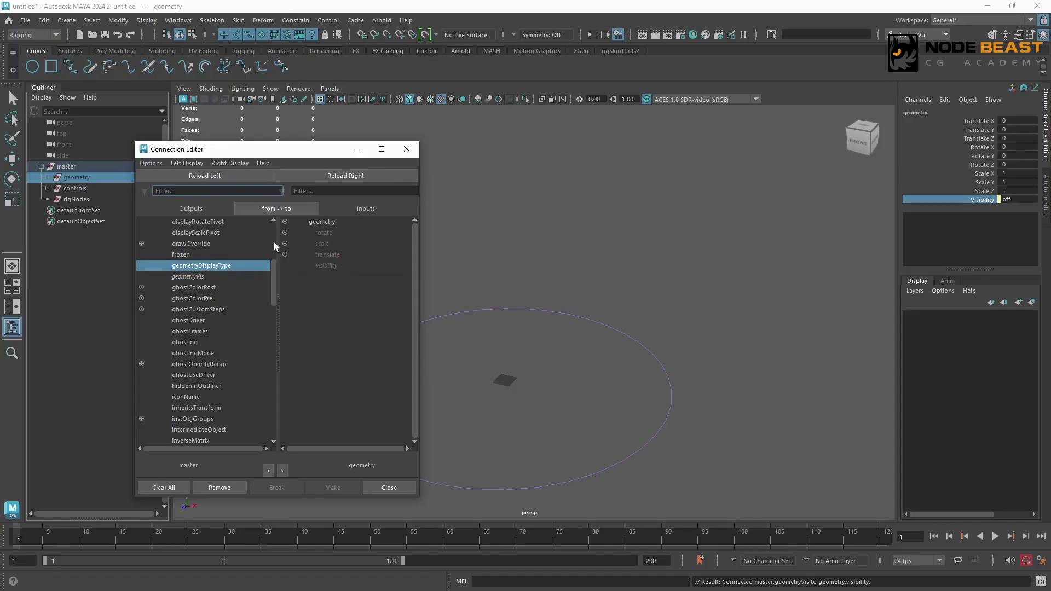
left_click(224, 162)
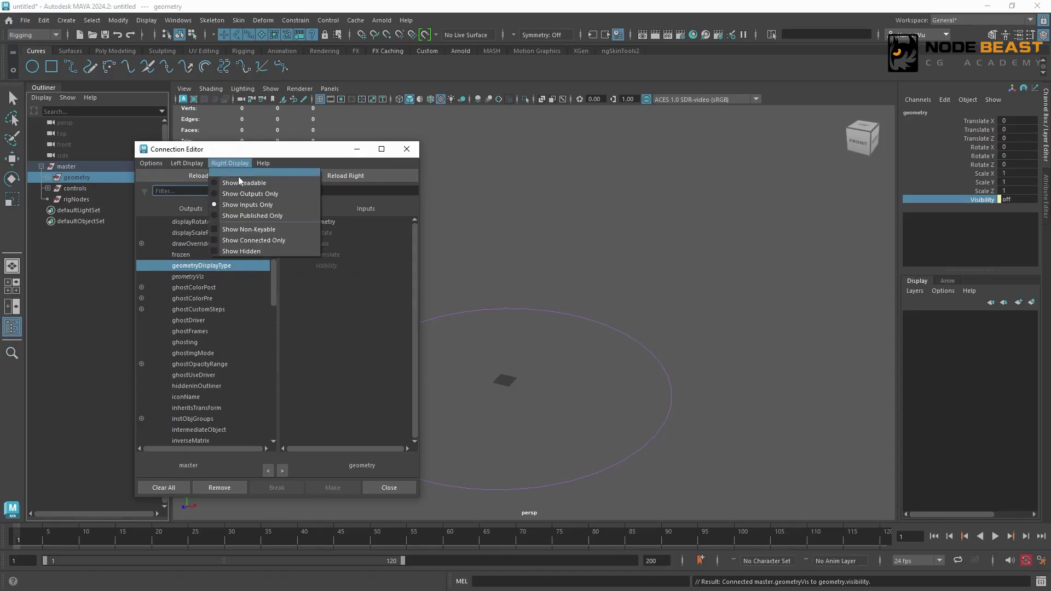
left_click(244, 230)
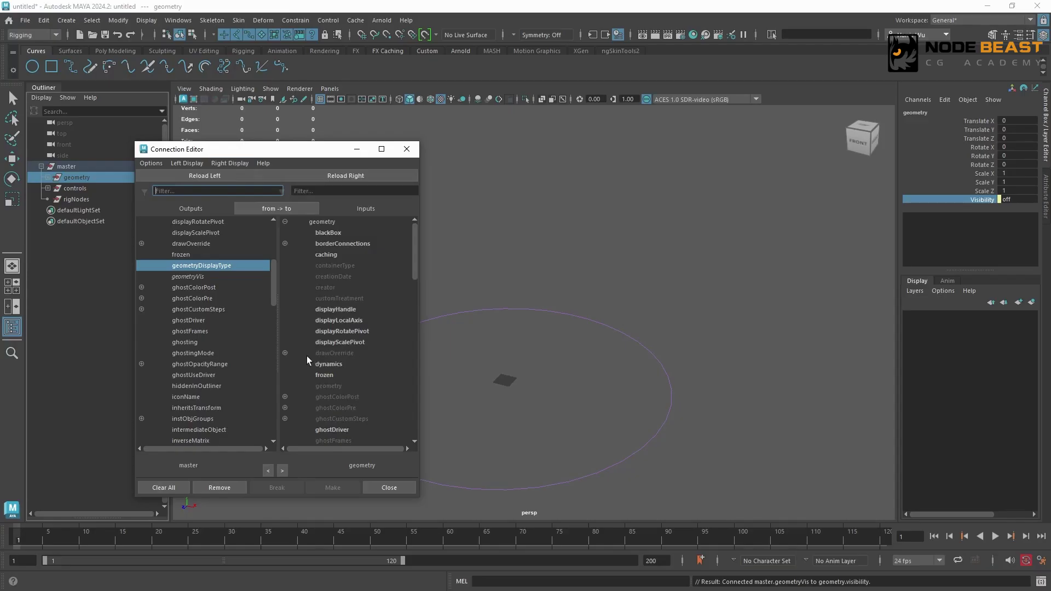
left_click(285, 354)
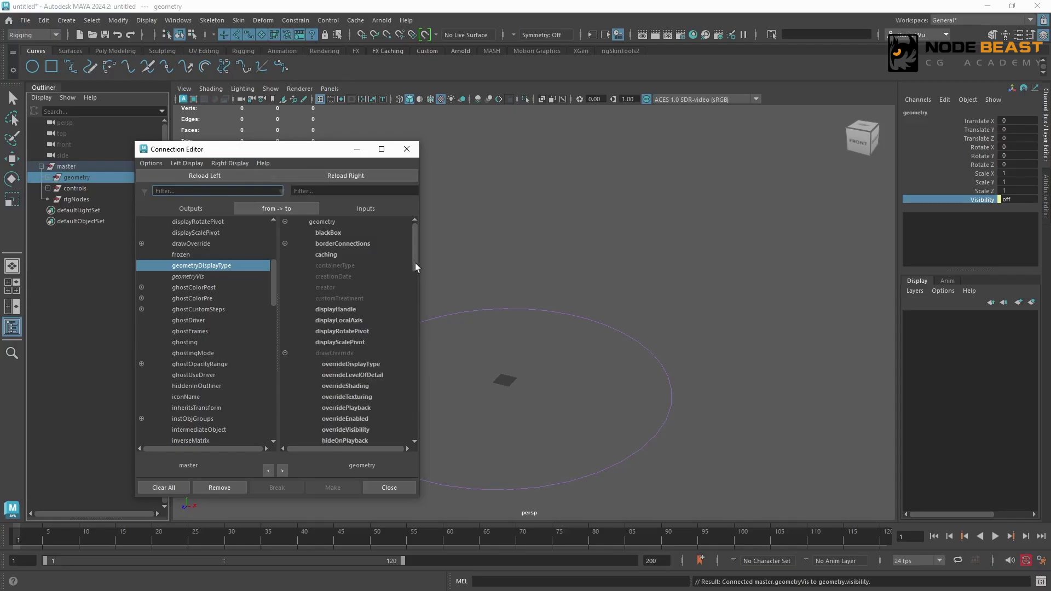
left_click_drag(415, 267, 407, 282)
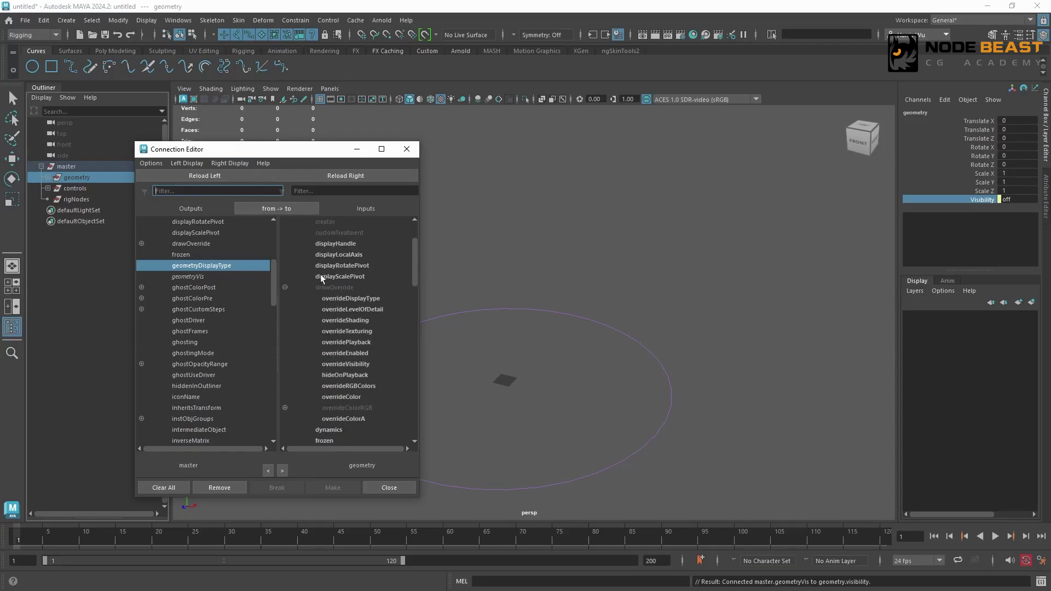
left_click(381, 300)
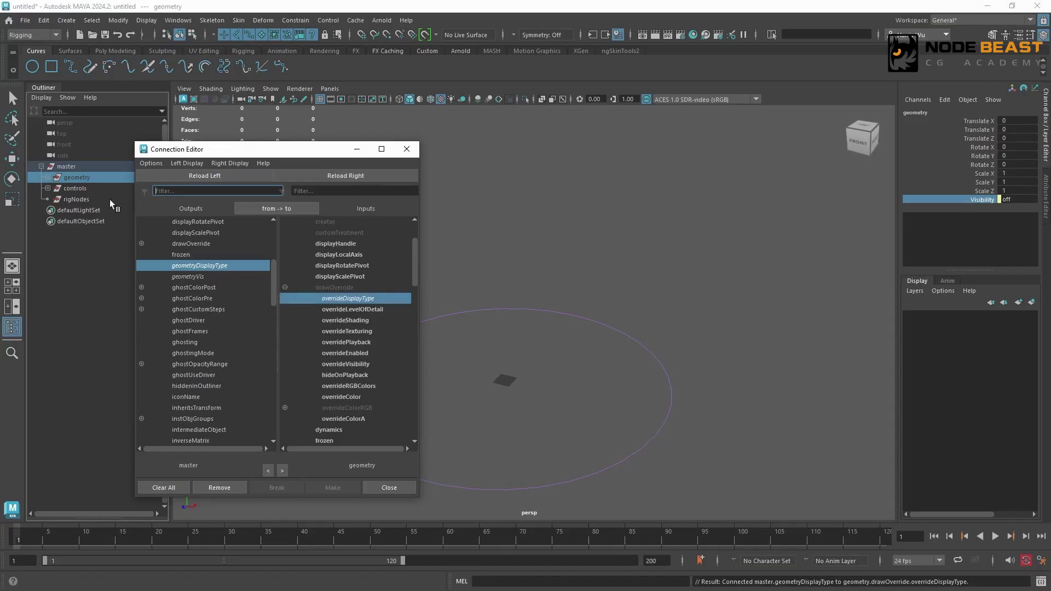
Load controls as the target, hide its non-keyable attributes, and connect master's controlsVis to the controls group's visibility
left_click(82, 188)
left_click(357, 175)
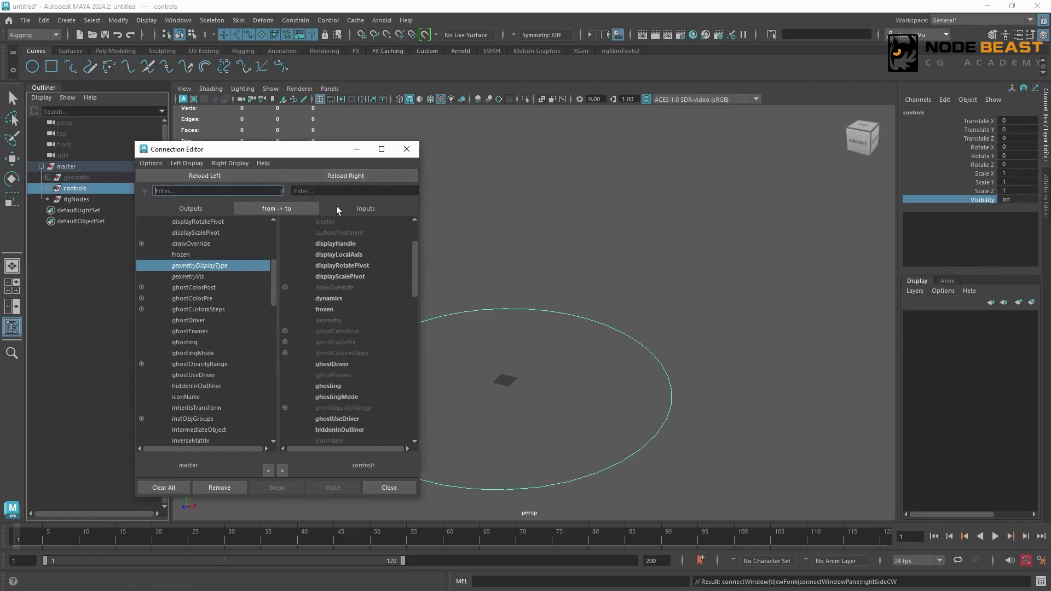
left_click(222, 163)
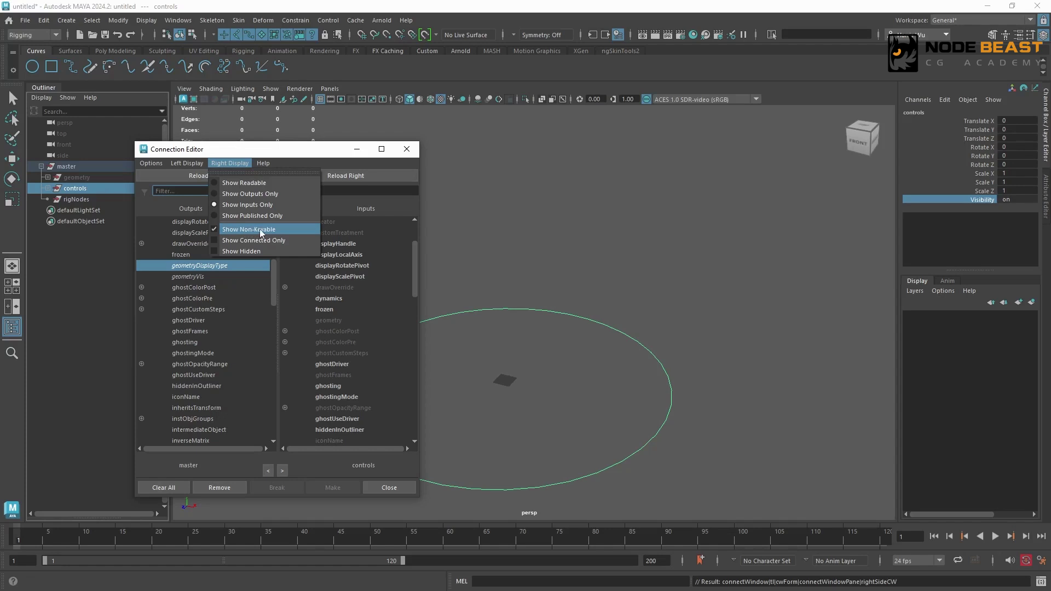
left_click(240, 230)
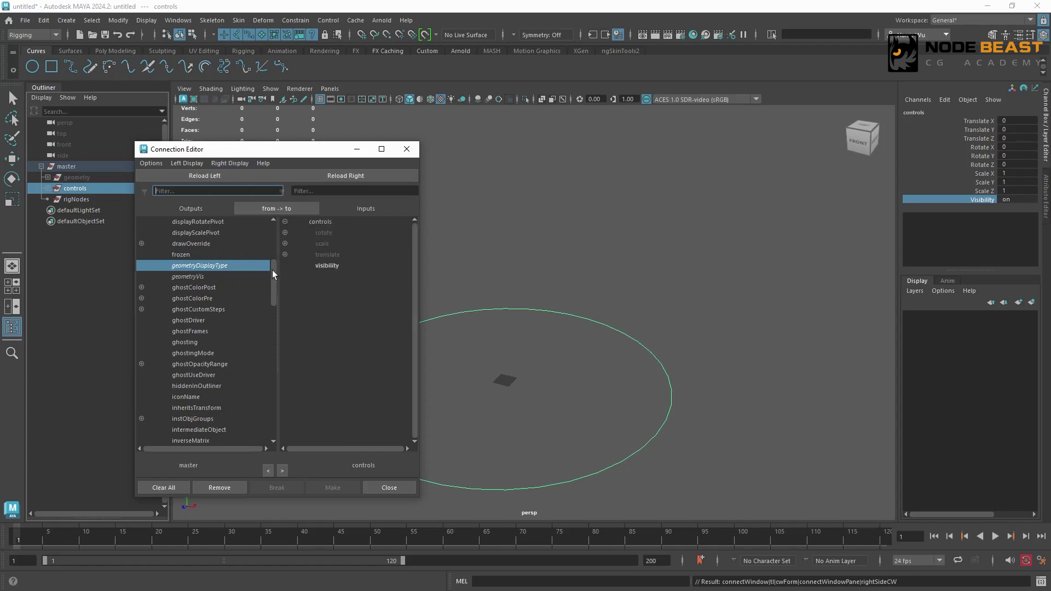
left_click_drag(272, 271, 278, 234)
left_click(205, 300)
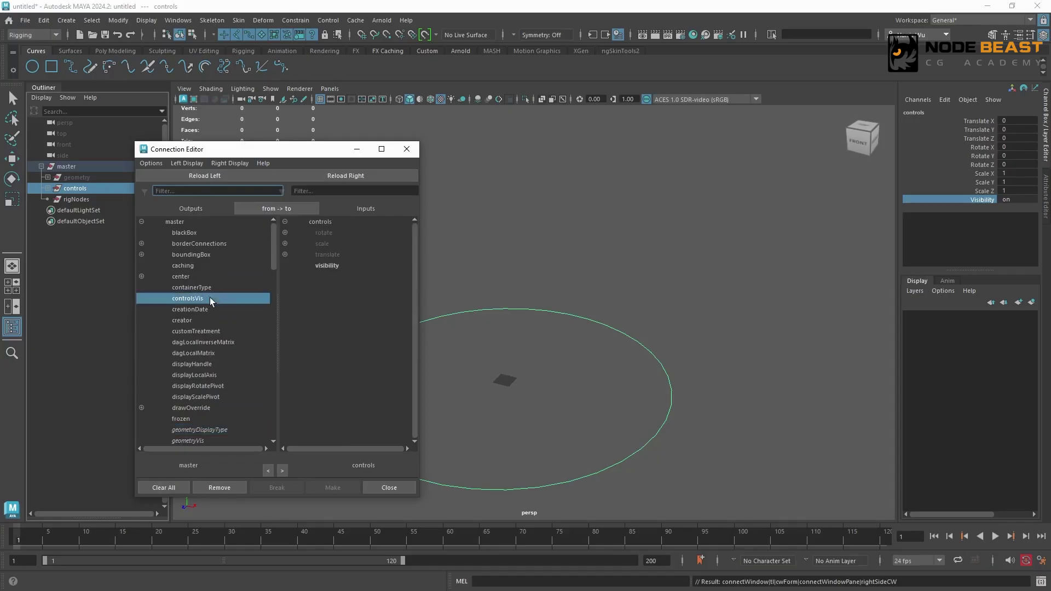
left_click(378, 266)
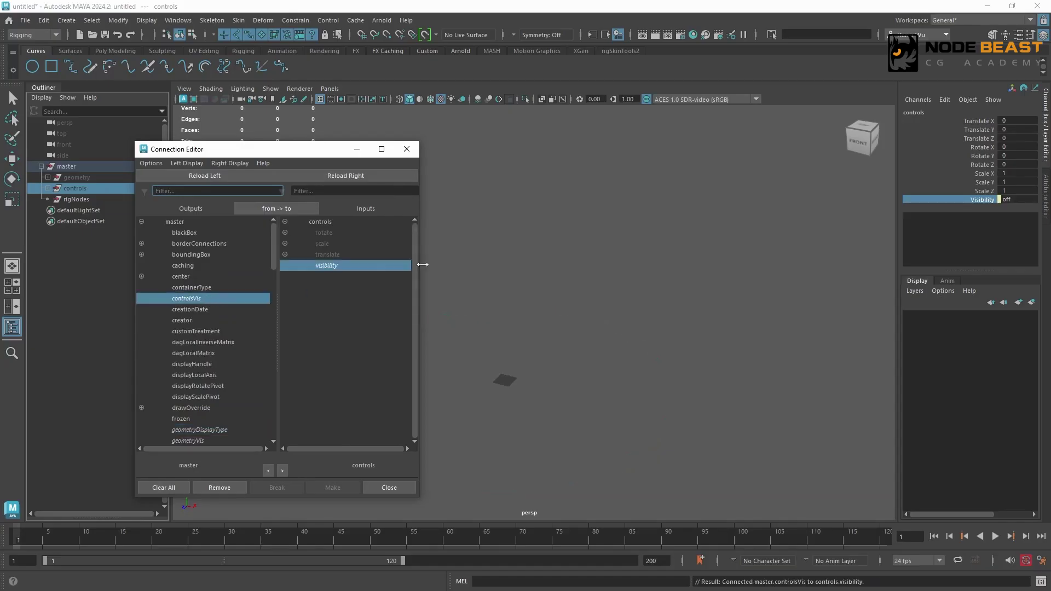
Load rigNodes as the target, connect master's rigNodesVis to its visibility, and close the Connection Editor
left_click(96, 200)
left_click(350, 176)
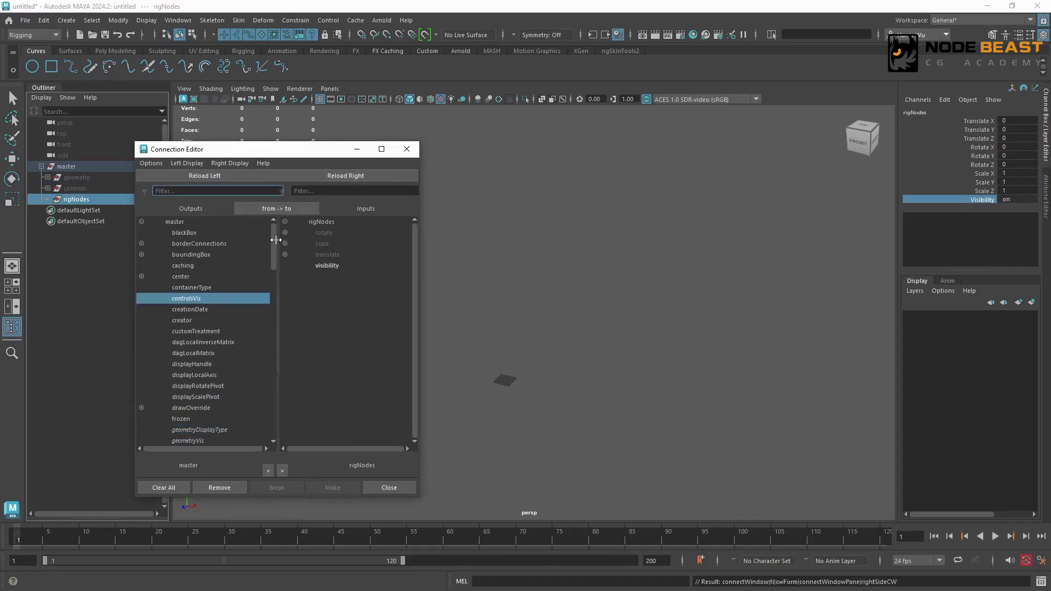
left_click_drag(275, 239, 261, 344)
left_click(258, 331)
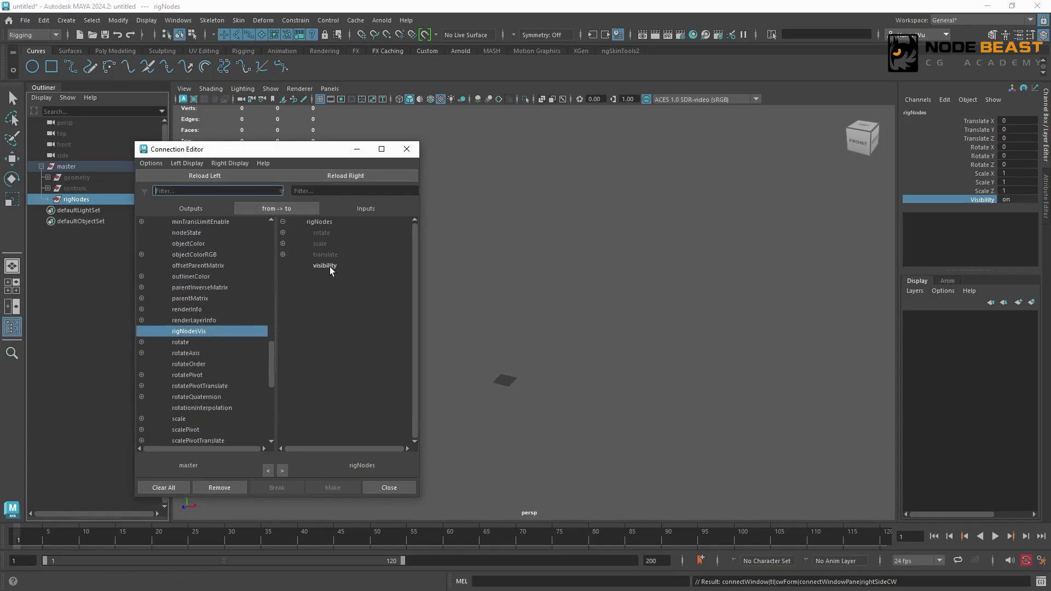
left_click(330, 267)
left_click(407, 149)
Turn on Geometry Vis, Controls Vis and Rig Nodes Vis on the master group
left_click(97, 167)
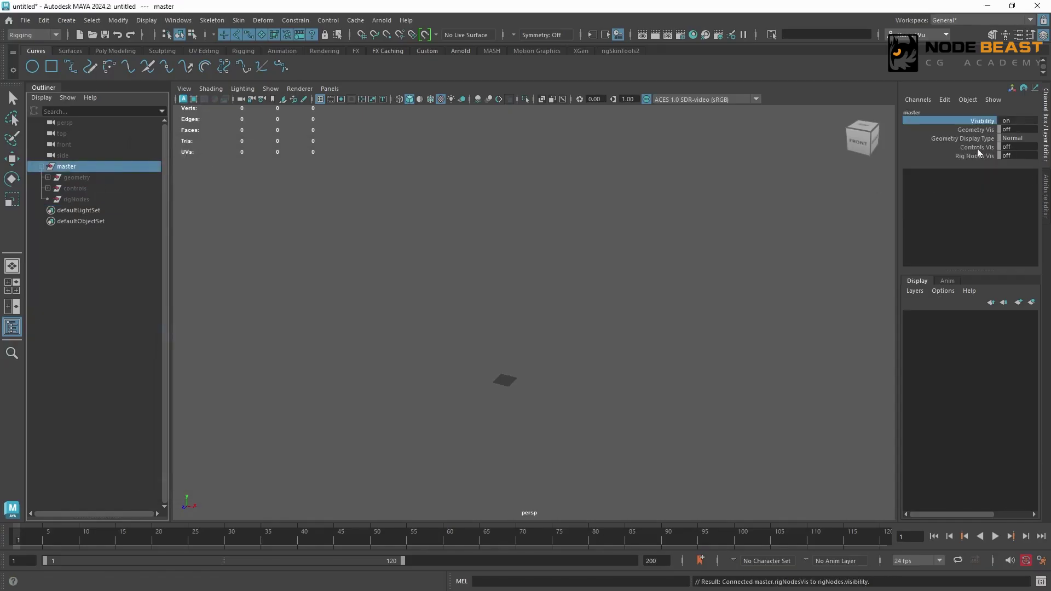
left_click(977, 131)
middle_click_drag(838, 164, 868, 160)
left_click_drag(979, 147, 979, 157)
middle_click_drag(711, 194, 739, 195)
left_click(712, 198)
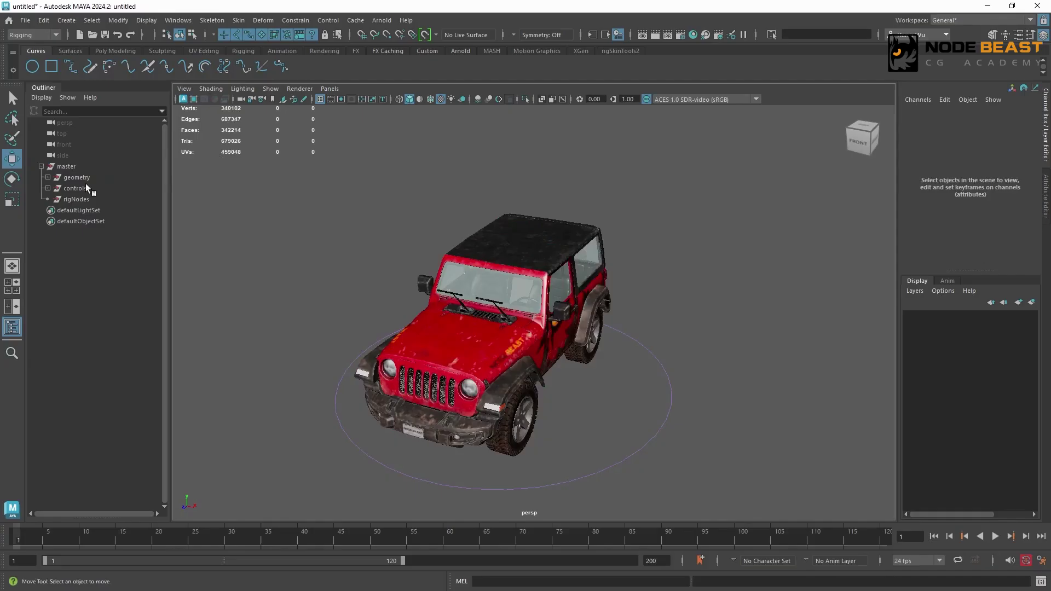
Enable Drawing Overrides on the geometry group and inspect its Display Type options
left_click(99, 180)
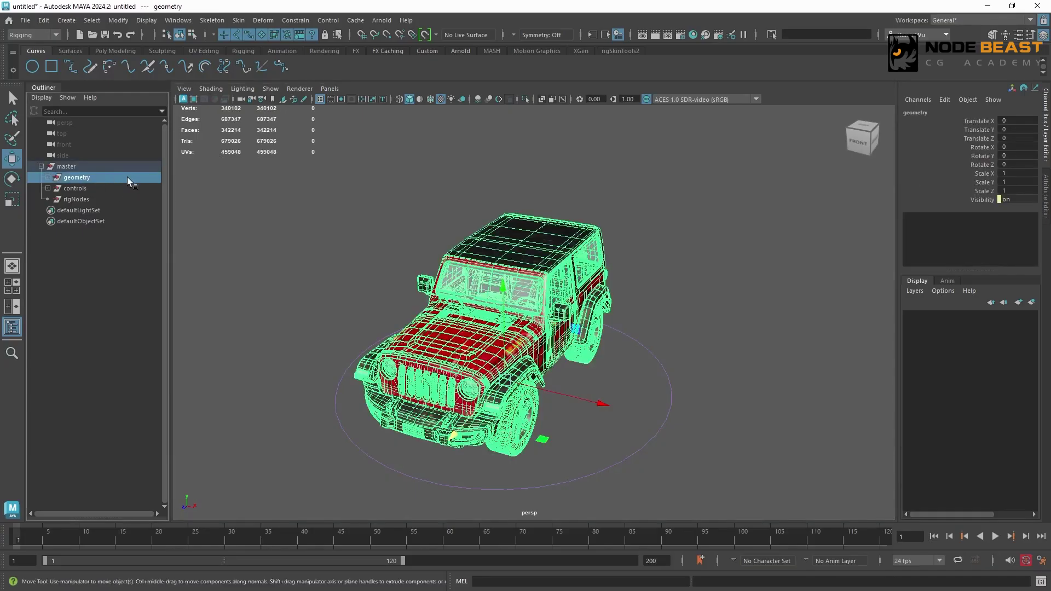
key("ctrl+a")
left_click(849, 306)
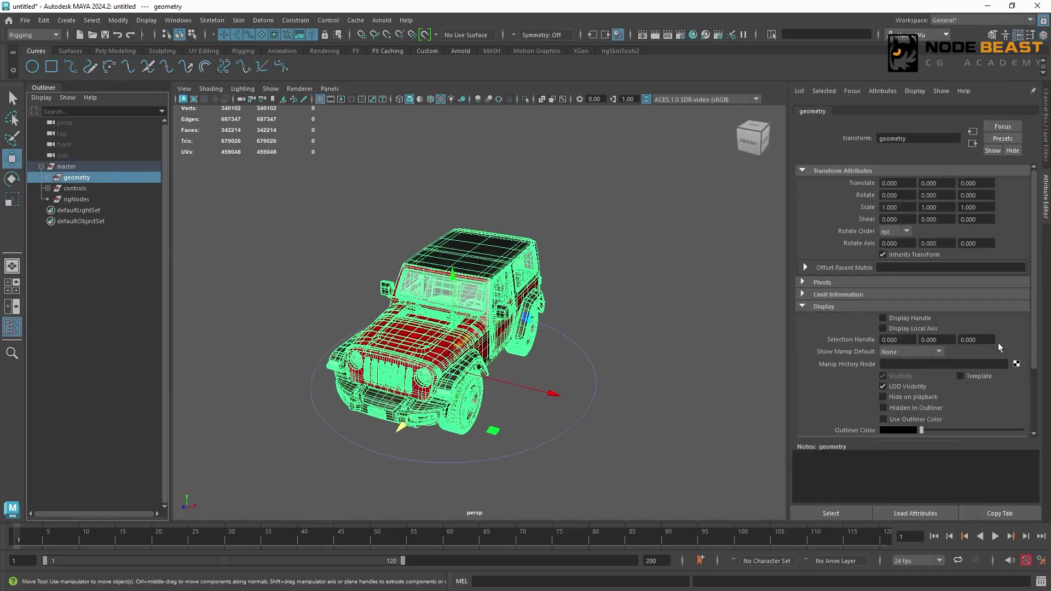
scroll(868, 383, "down", 2)
left_click(863, 383)
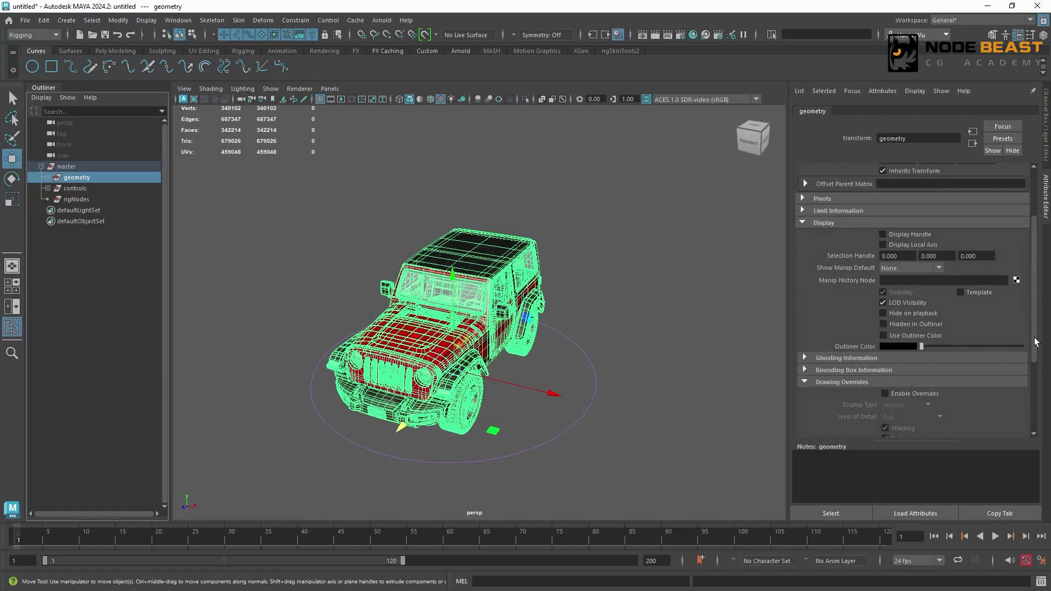
scroll(888, 274, "down", 2)
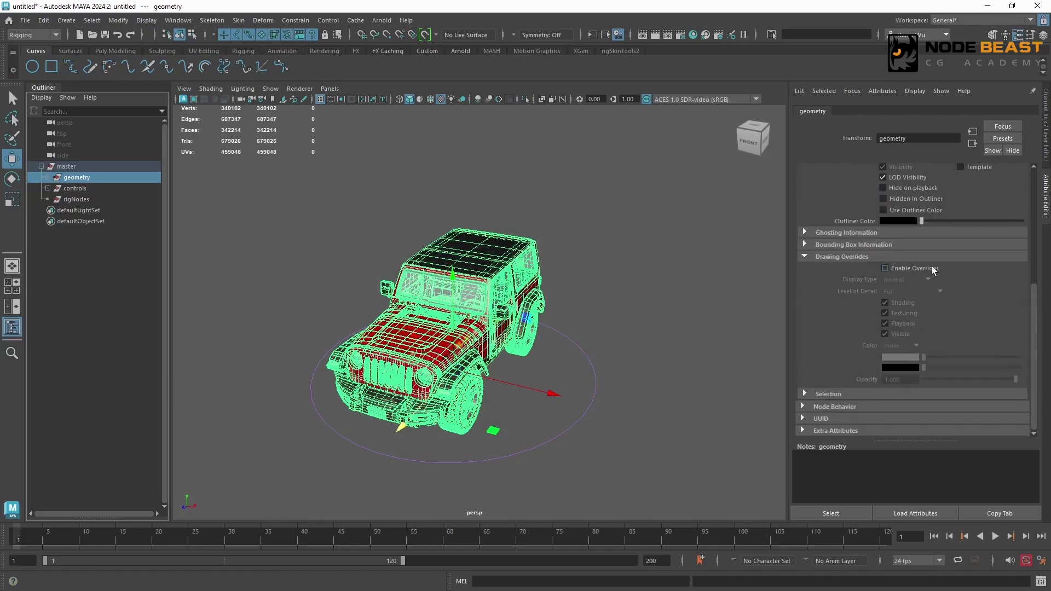
left_click(886, 269)
left_click(893, 280)
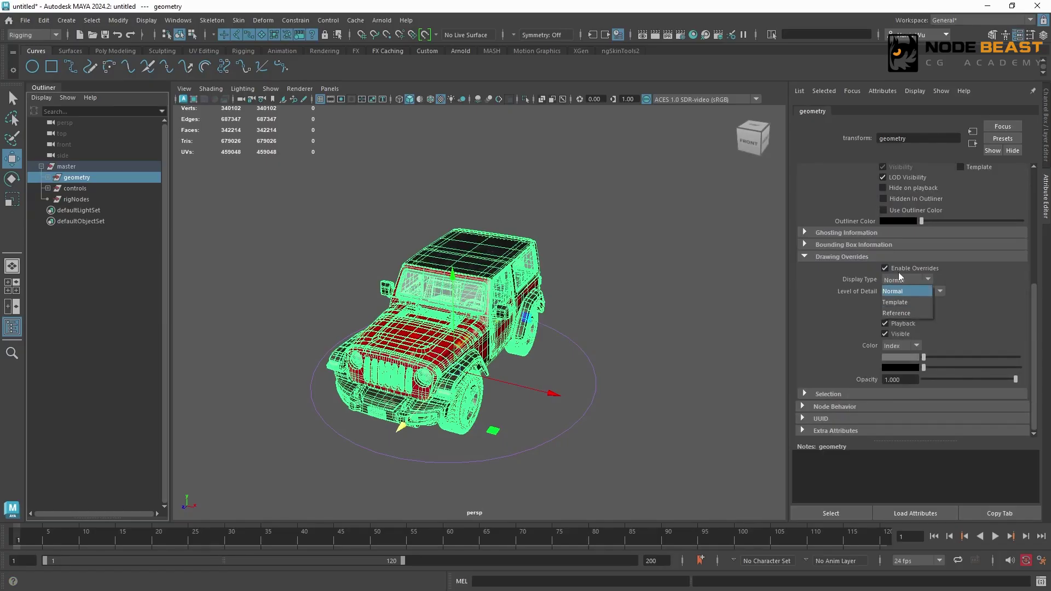
left_click(857, 277)
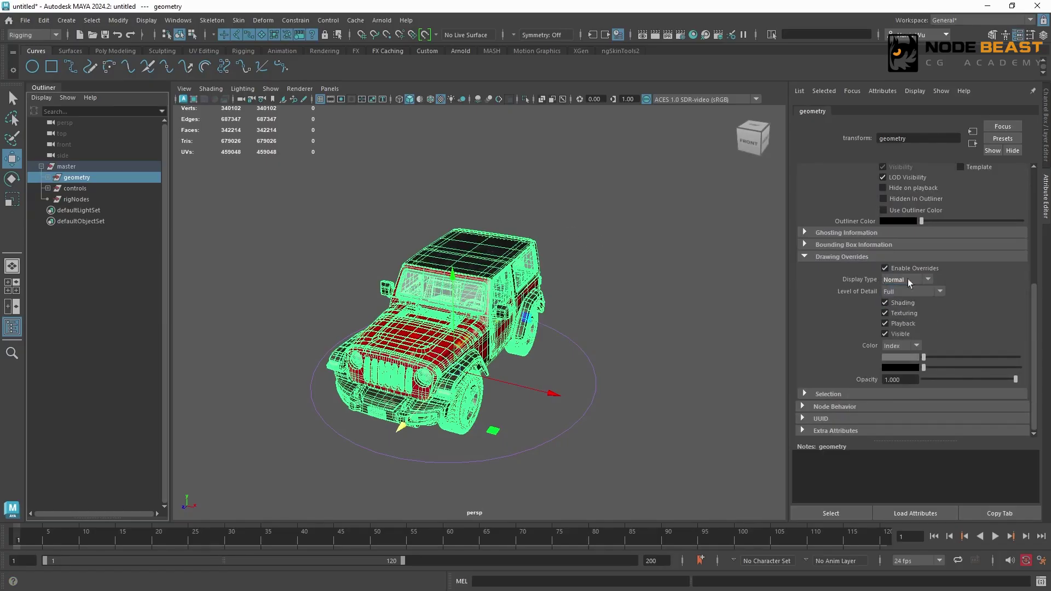
Test whether the jeep's roof mesh can be selected in the viewport, and clear the selection
left_click(609, 237)
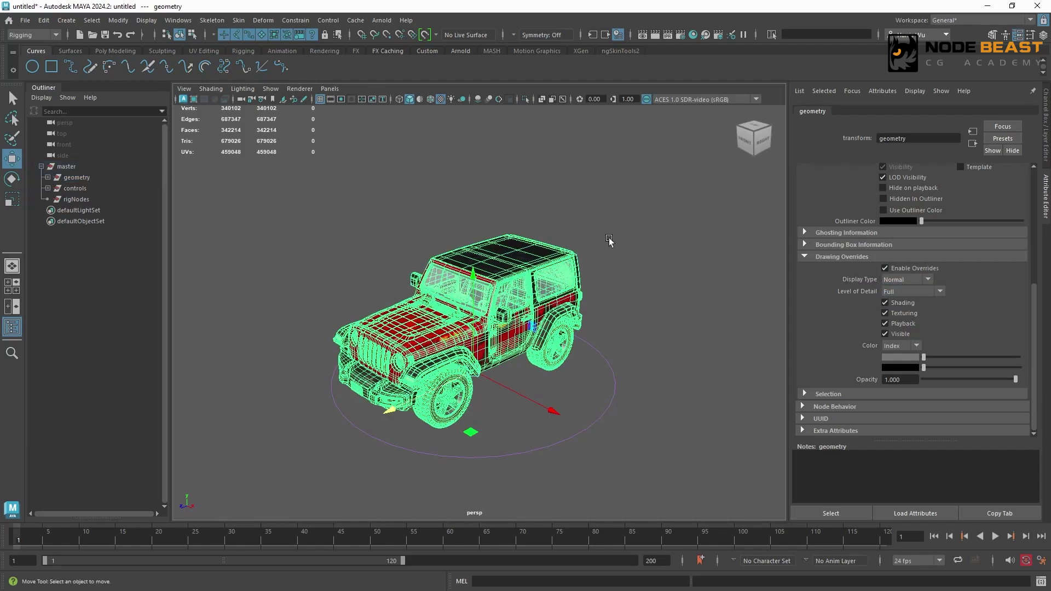
key("6")
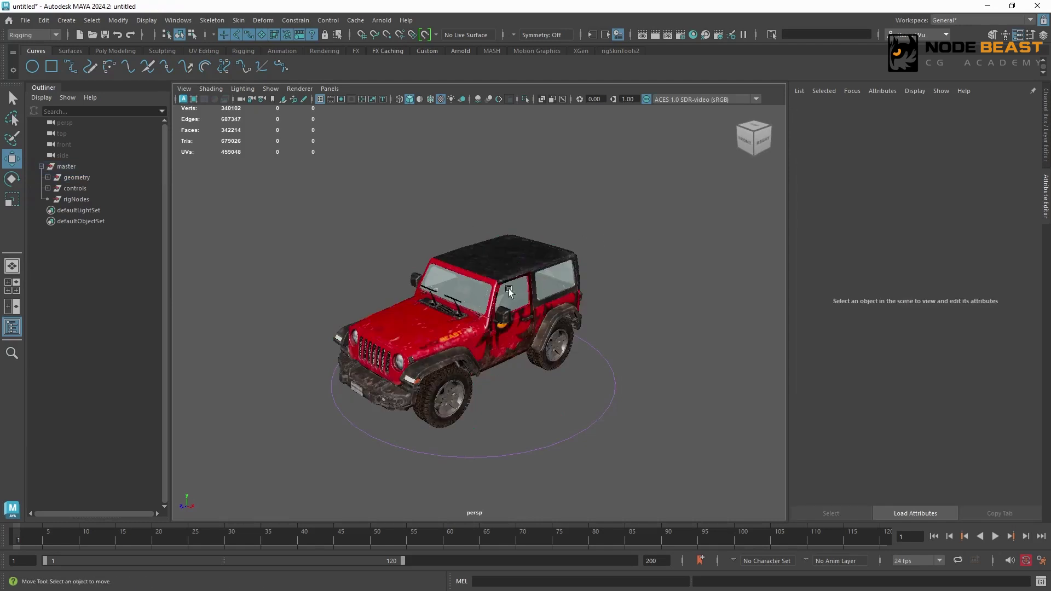
left_click(557, 251)
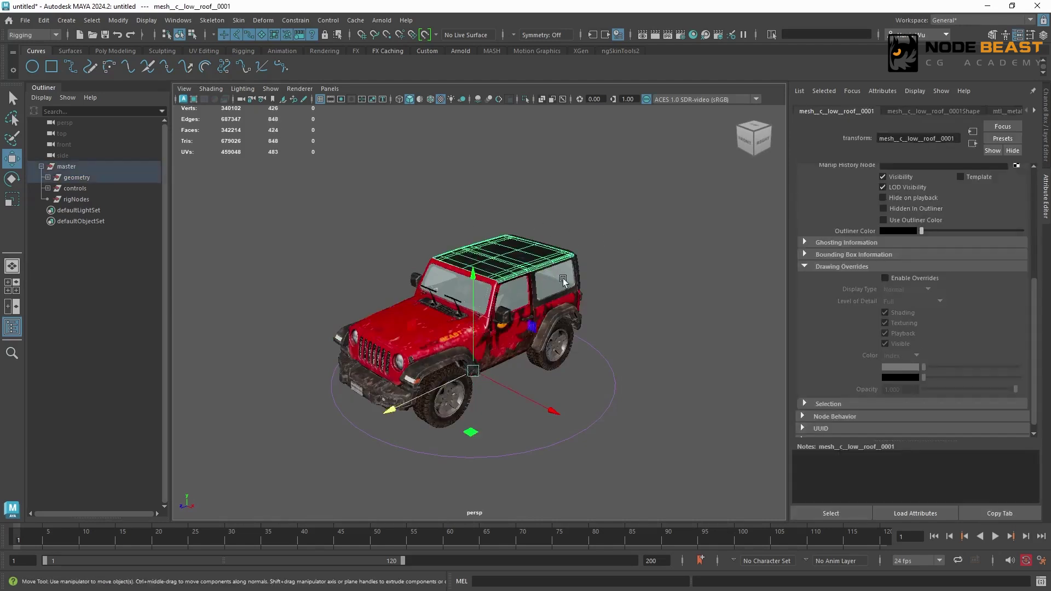
left_click(629, 254)
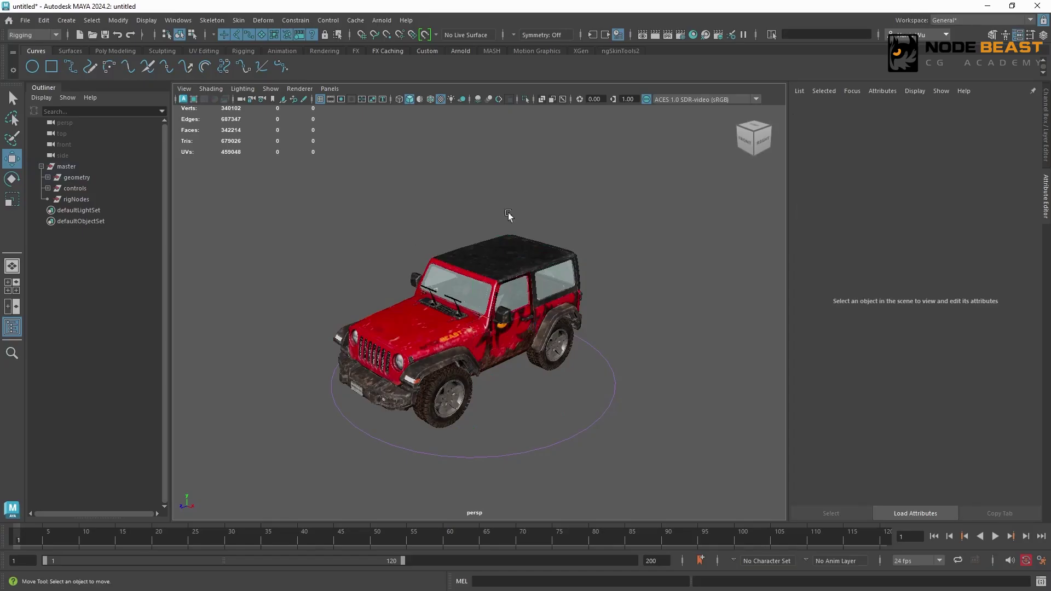
Set master's Geometry Display Type to Template and examine how the jeep is drawn from the side
left_click(88, 167)
key("ctrl+a")
left_click(1019, 135)
left_click(1013, 155)
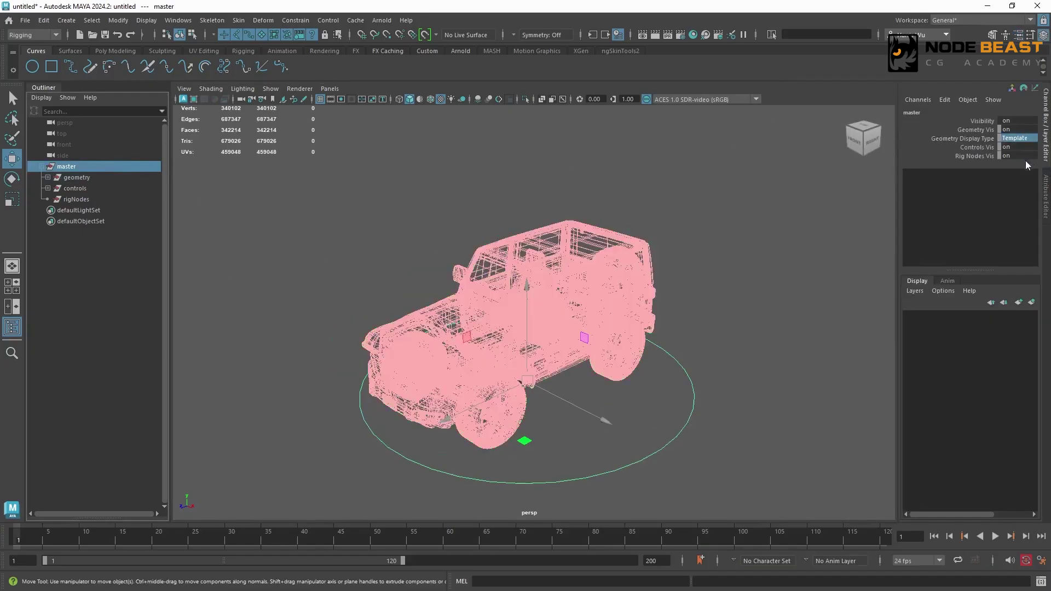
left_click(616, 274)
left_click_drag(616, 273, 583, 241, "alt")
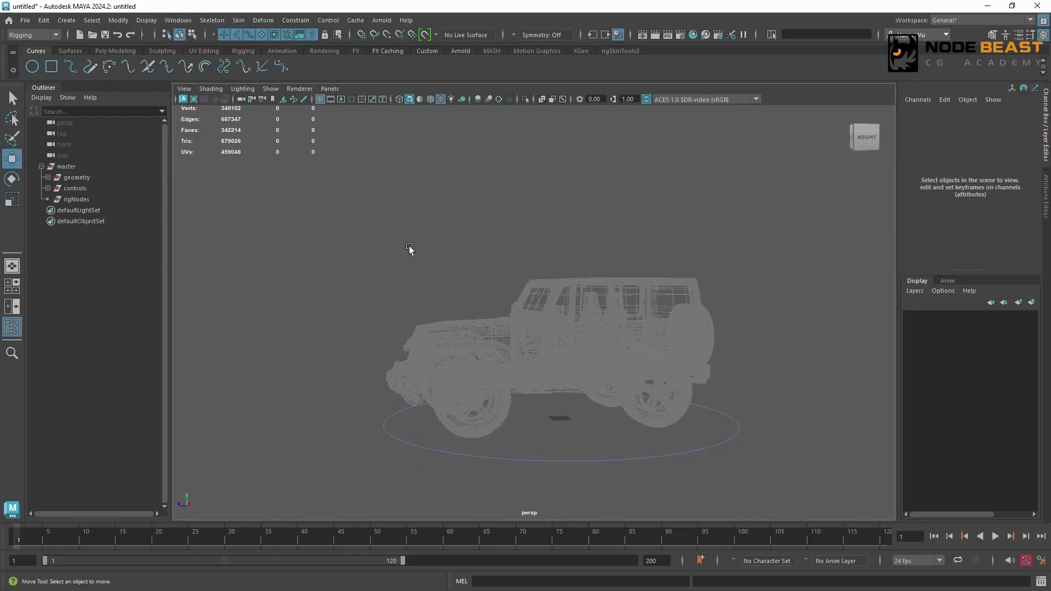
Set the master group's Geometry Display Type to Reference and clear the selection
left_click(591, 302)
left_click(1021, 139)
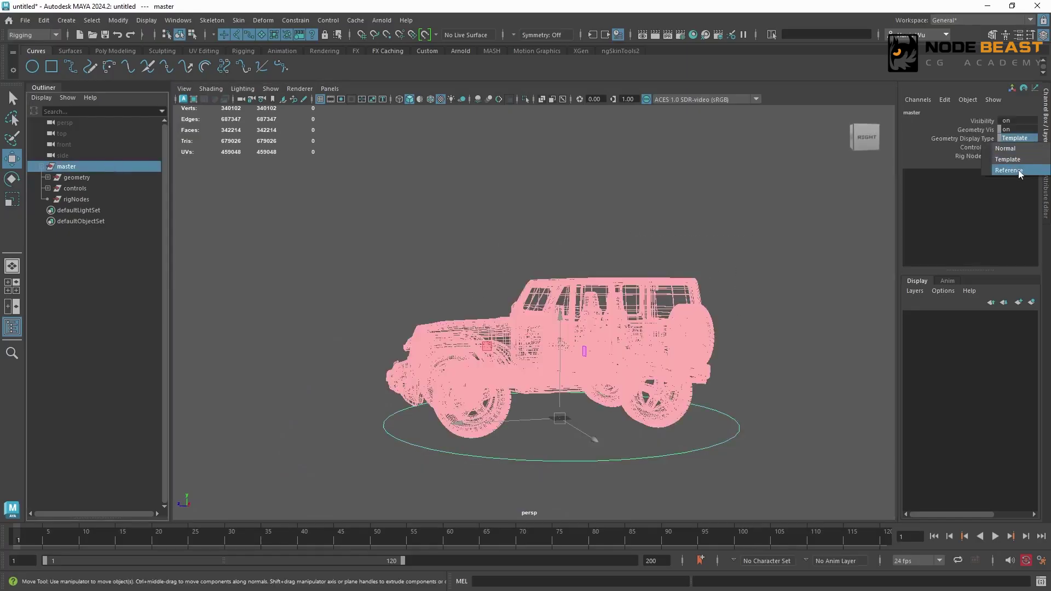
left_click(1022, 173)
left_click(337, 317)
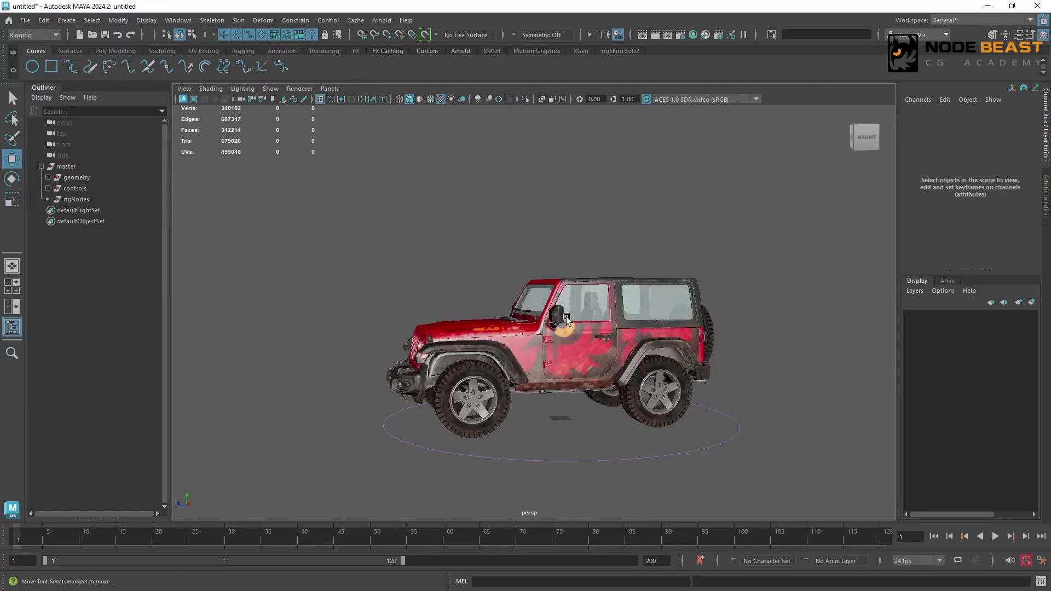
Test whether the jeep's meshes can be selected with selection boxes across its body, and check master's display type
mouse_move(562, 316)
left_mouse_down("alt")
mouse_move(648, 329)
mouse_move(633, 324)
left_mouse_up("alt")
left_click_drag(496, 234, 667, 308)
left_click_drag(399, 210, 645, 287)
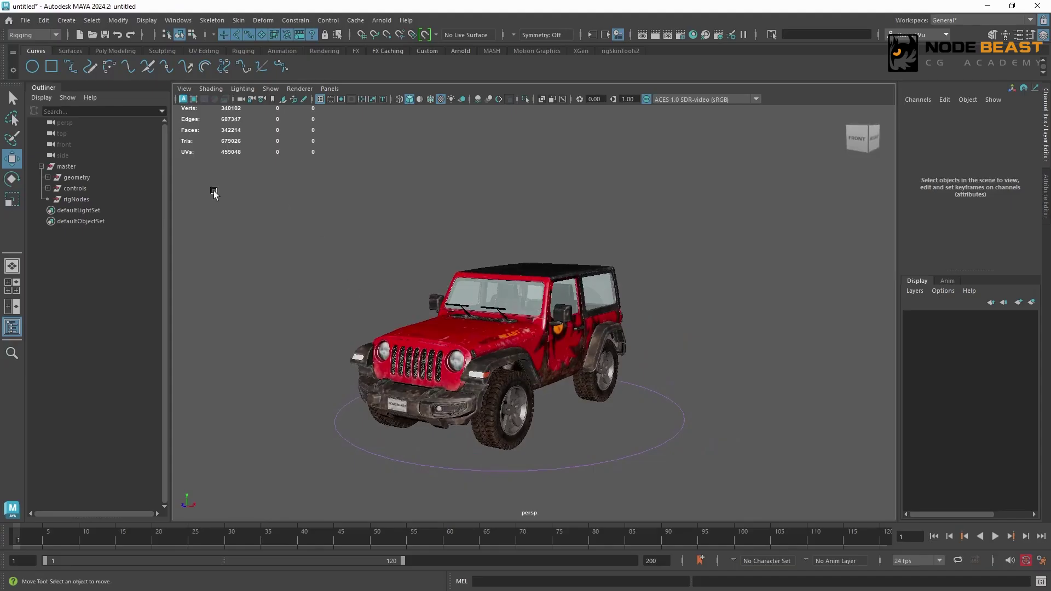
left_click(66, 166)
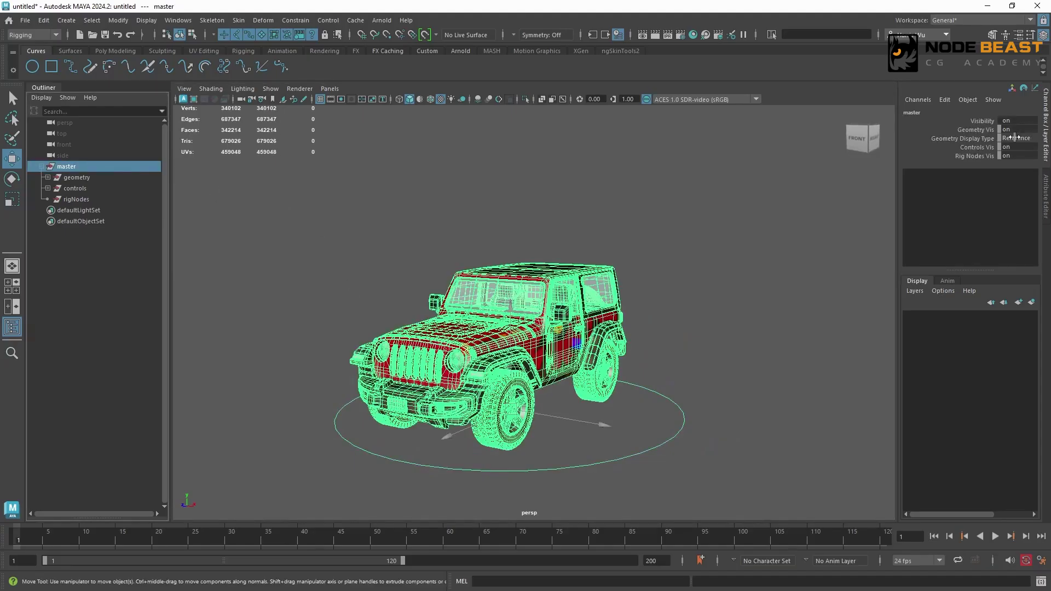
left_click(548, 255)
left_click_drag(491, 233, 665, 307)
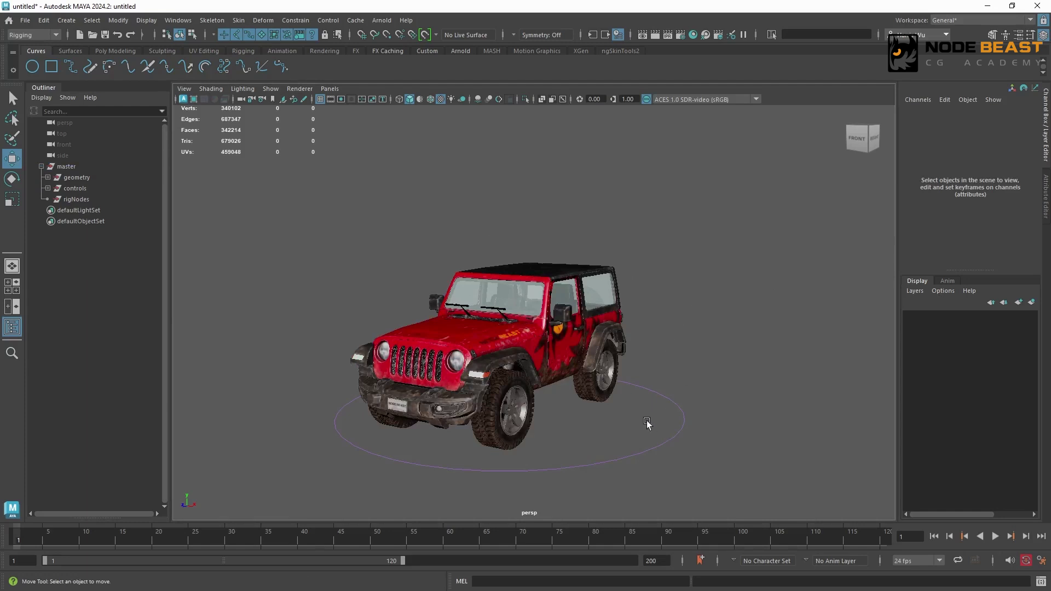
Move the world control circle freely to test the rig, and undo the move
left_click(644, 454)
scroll(639, 310, "down", 5)
left_click_drag(584, 328, 548, 364, "alt")
middle_click_drag(548, 365, 526, 337)
key("ctrl+z")
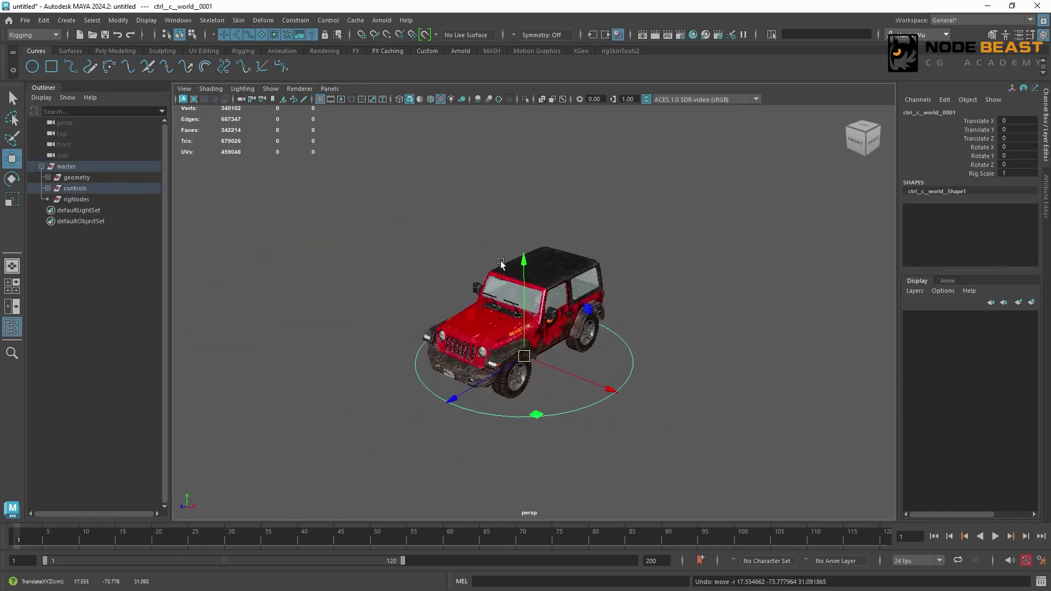
left_click_drag(532, 248, 466, 236, "alt")
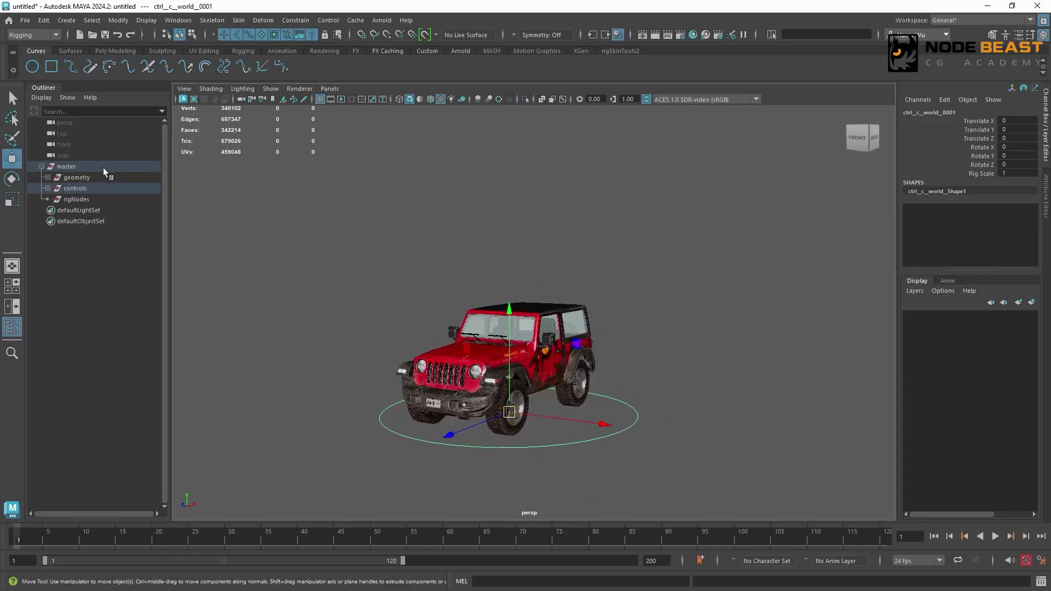
Change the master group's Geometry Display Type and test selecting the jeep's meshes with a selection box
left_click(103, 167)
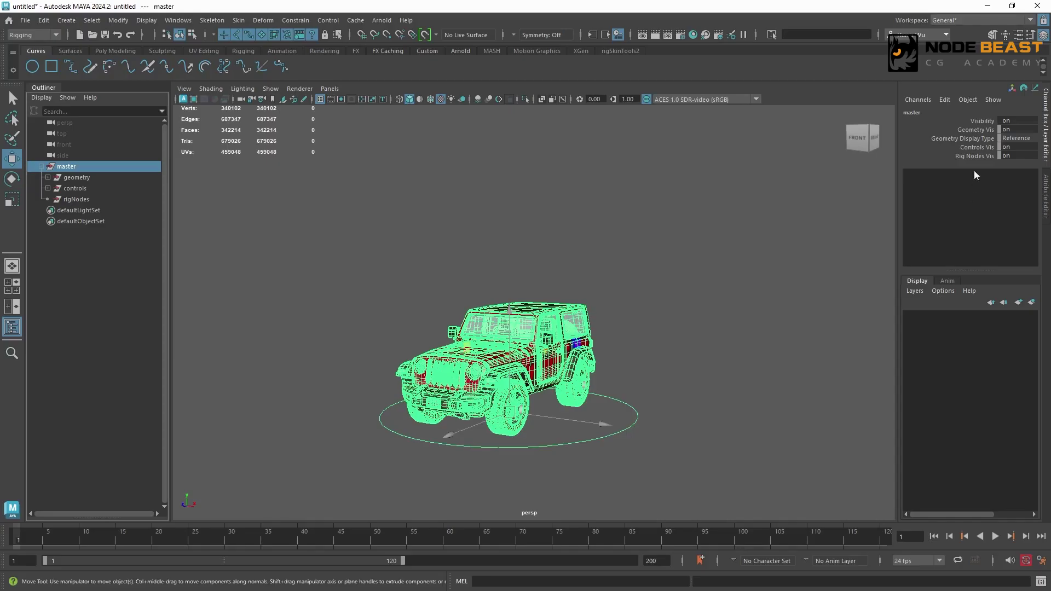
left_click(1018, 138)
left_click(1008, 148)
left_click(628, 276)
left_click_drag(592, 324, 497, 282)
left_click(645, 300)
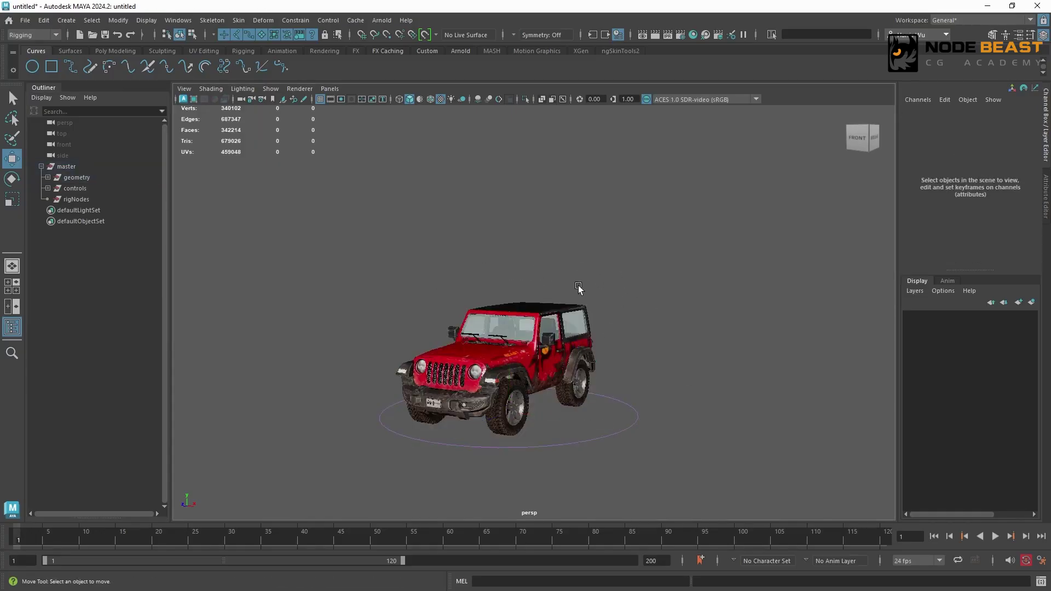
Lock and hide all translate, rotate, scale and visibility channels of the geometry, controls and rigNodes groups
left_click(155, 177)
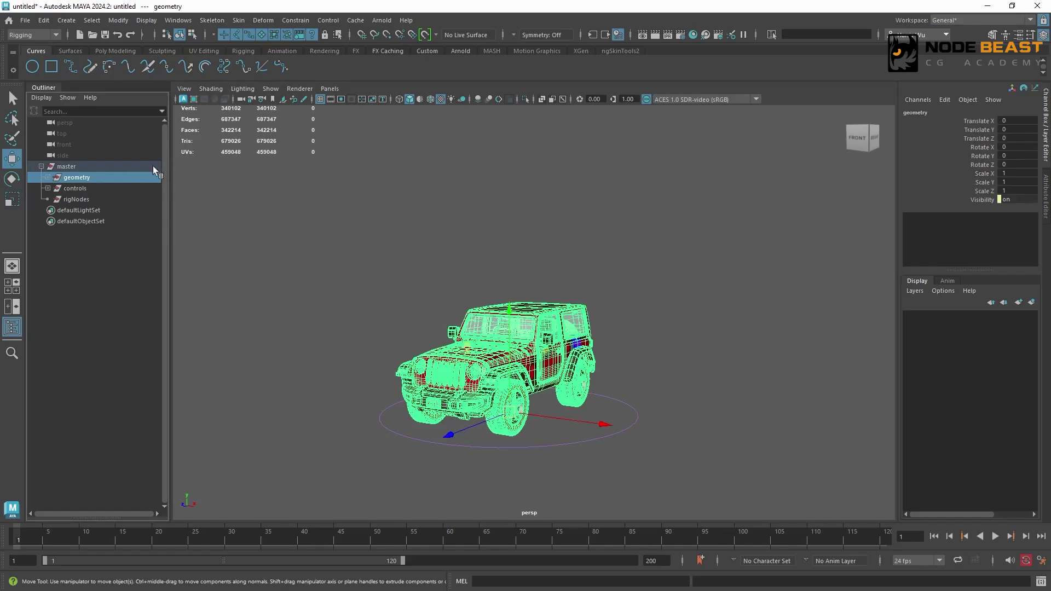
left_click(95, 188, "ctrl")
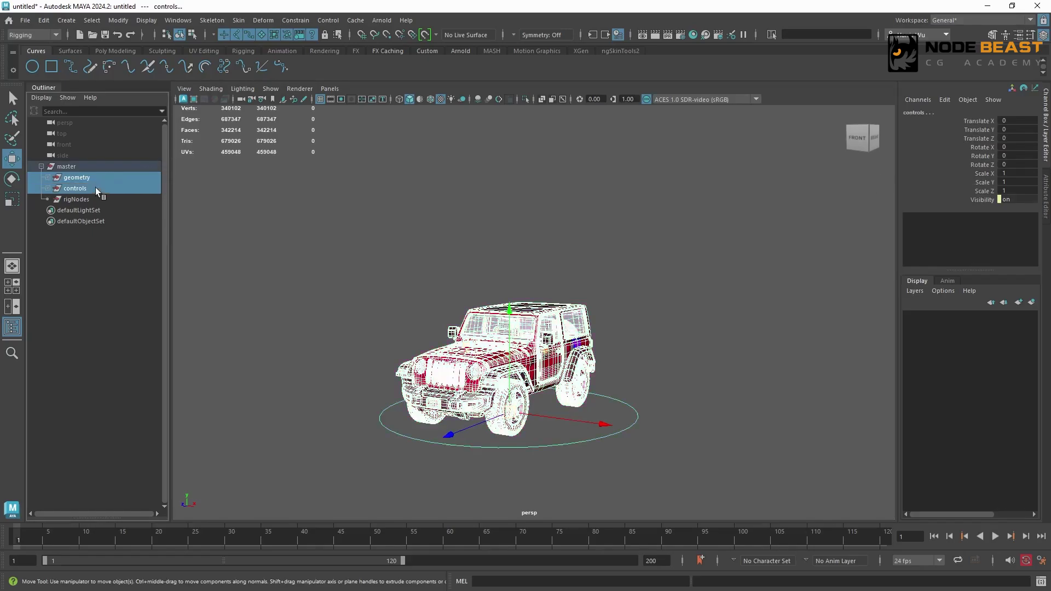
left_click(98, 199, "ctrl")
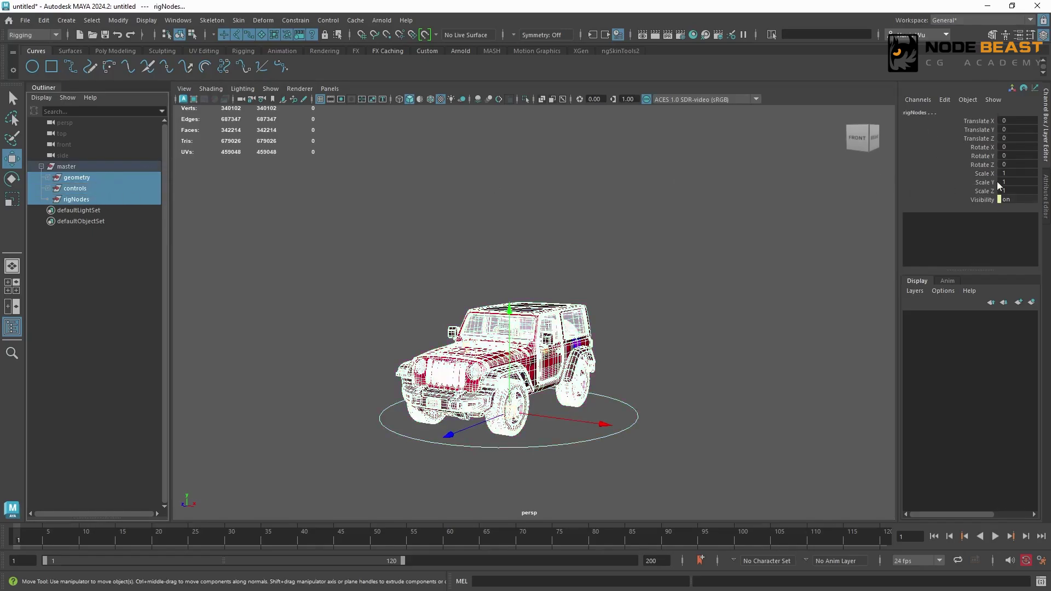
left_click_drag(980, 119, 985, 199)
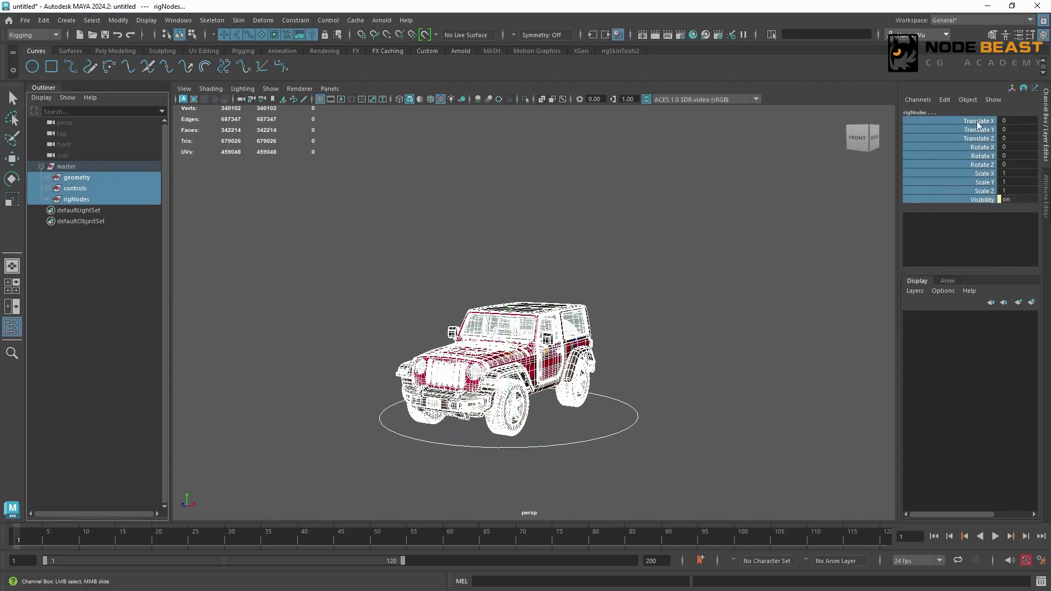
right_click(963, 165)
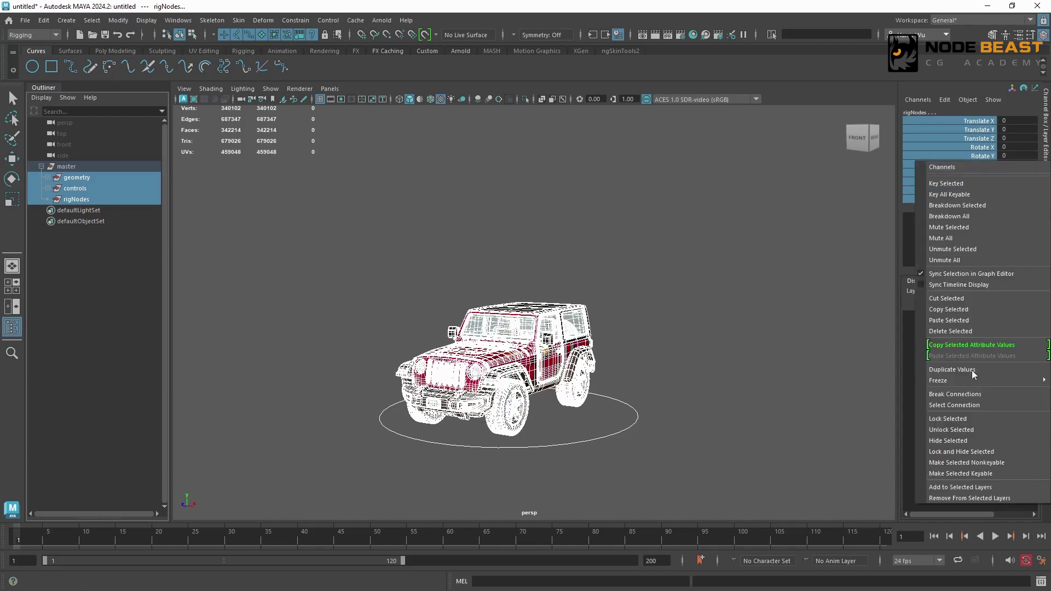
left_click(957, 453)
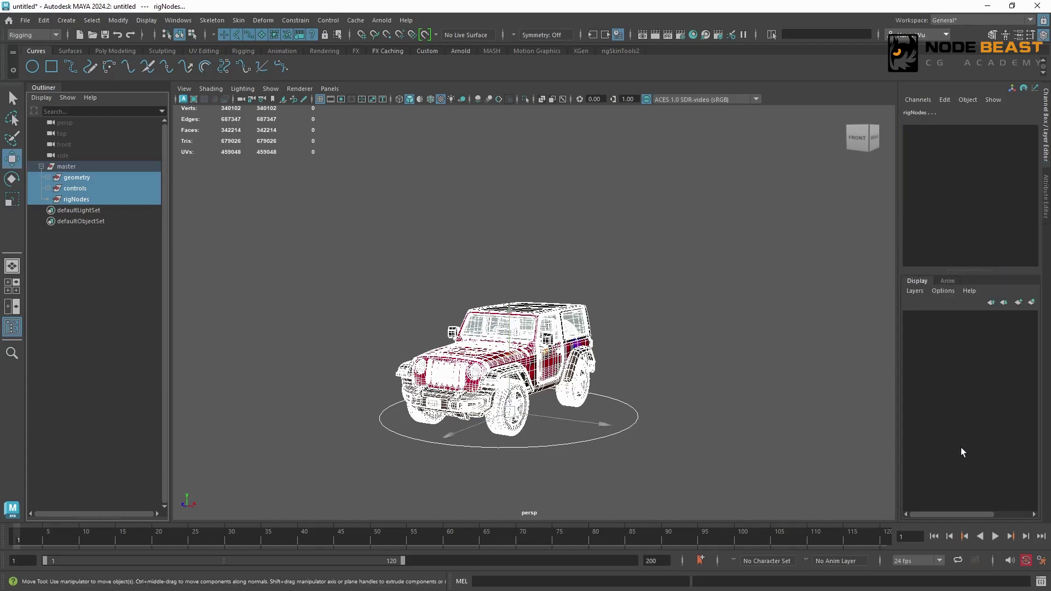
left_click(725, 318)
Collapse the master group's hierarchy in the Outliner and examine the jeep and its world control up close
left_click(40, 166)
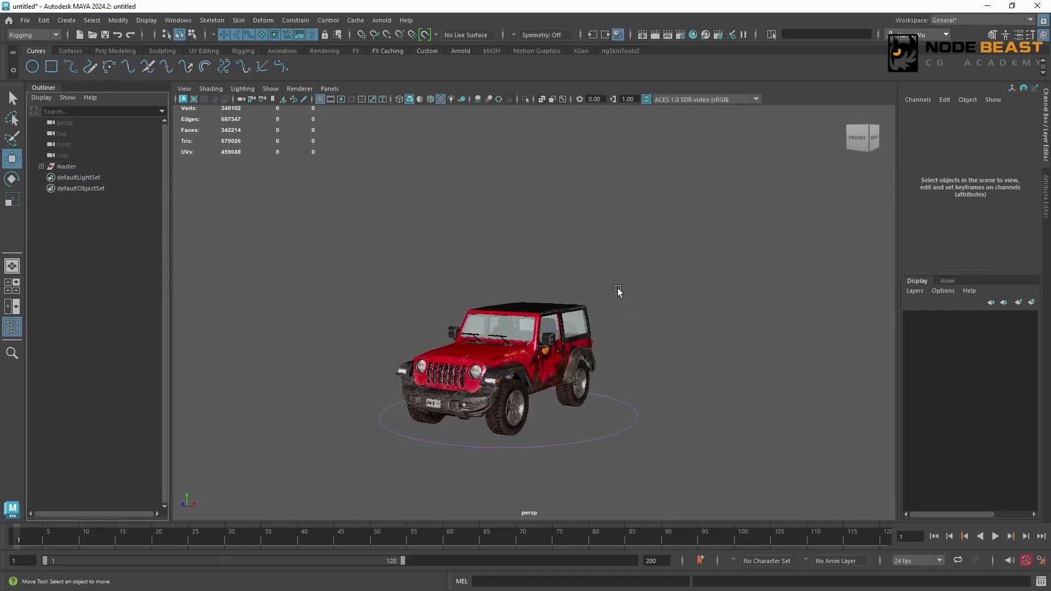
left_click_drag(617, 288, 624, 323, "alt")
middle_click_drag(623, 323, 657, 273, "alt")
right_click_drag(696, 283, 734, 299, "alt")
left_click_drag(734, 298, 737, 284, "alt")
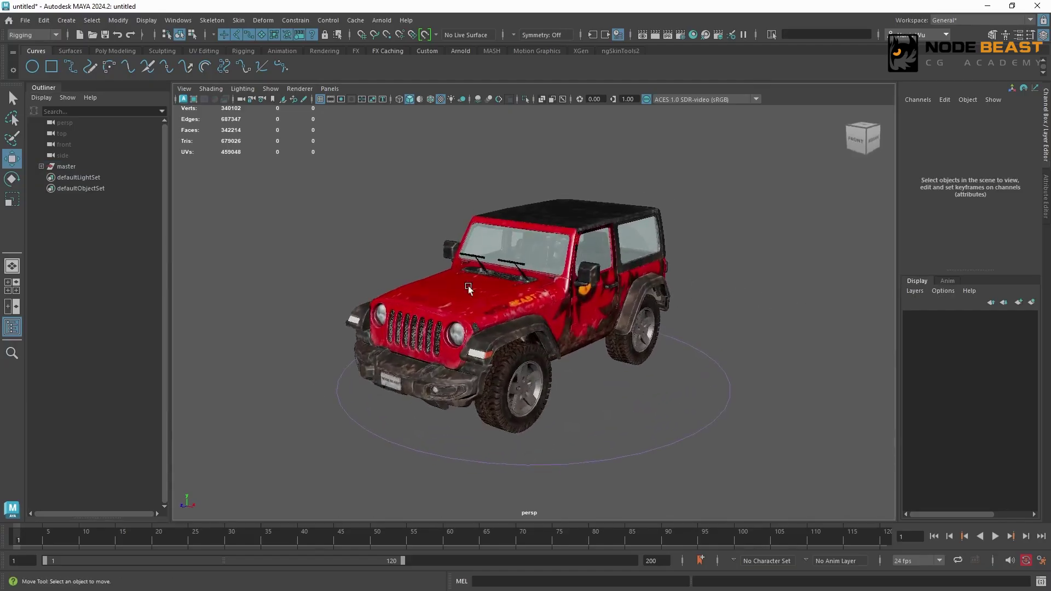